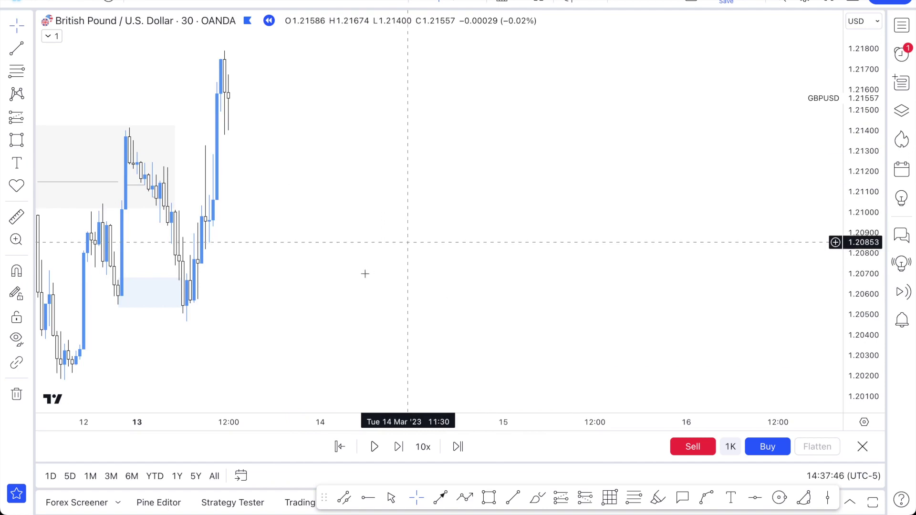
{"action": "scroll", "coordinate": [492, 220], "scroll_direction": "down", "scroll_amount": 3}
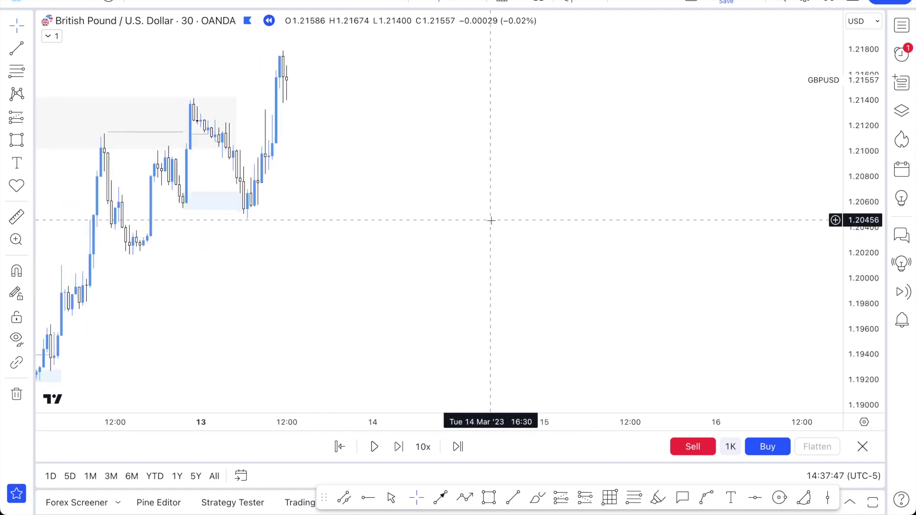
{"action": "scroll", "coordinate": [332, 171], "scroll_direction": "up", "scroll_amount": 2}
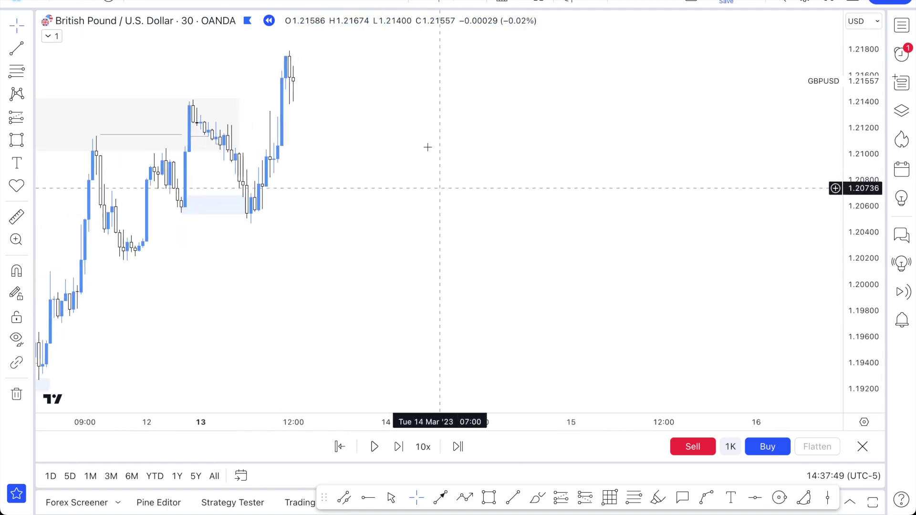
{"action": "scroll", "coordinate": [430, 148], "scroll_direction": "up", "scroll_amount": 2}
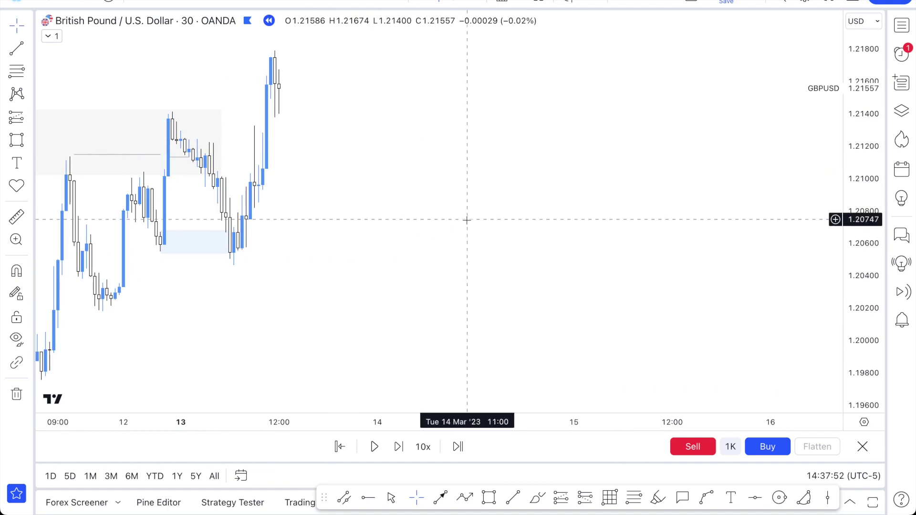
{"action": "scroll", "coordinate": [468, 220], "scroll_direction": "right", "scroll_amount": 10}
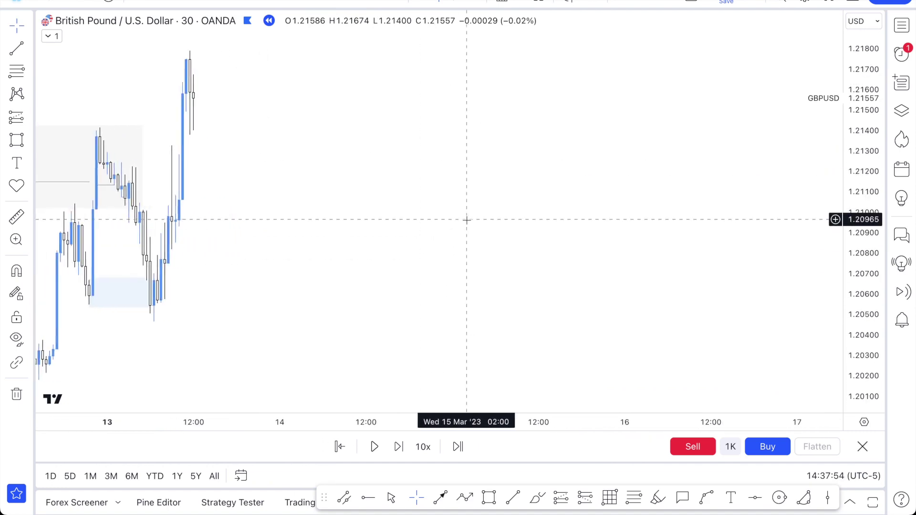
{"action": "scroll", "coordinate": [468, 220], "scroll_direction": "left", "scroll_amount": 5}
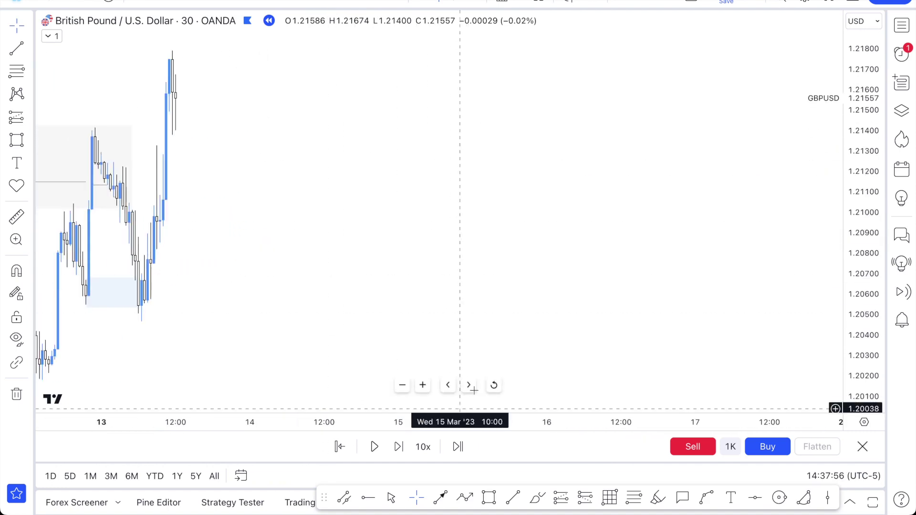
Step: Draw an eight-point zigzag path in the empty area after the candles, starting near 1.2083 and ending near 1.2144
{"action": "scroll", "coordinate": [480, 339], "scroll_direction": "right", "scroll_amount": 3}
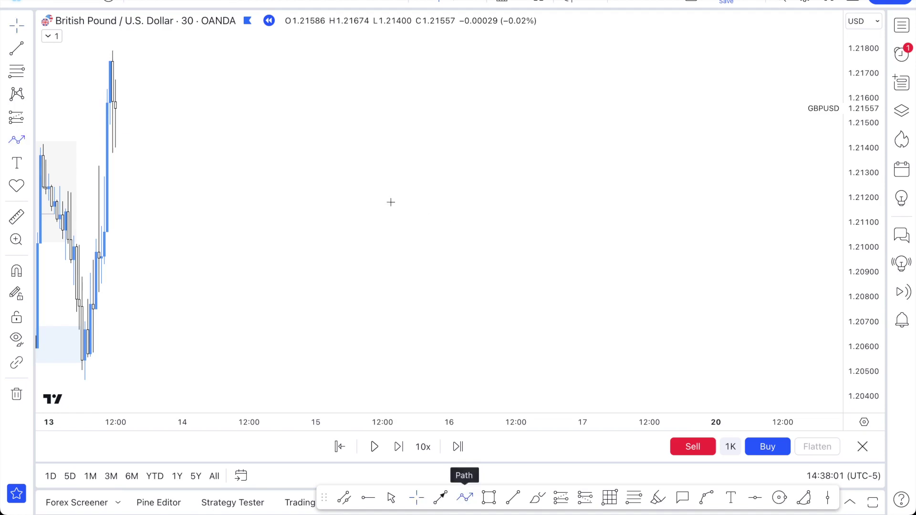
{"action": "left_click", "coordinate": [249, 289]}
{"action": "left_click", "coordinate": [285, 201]}
{"action": "left_click", "coordinate": [315, 248]}
{"action": "left_click", "coordinate": [329, 177]}
{"action": "left_click", "coordinate": [377, 224]}
{"action": "left_click", "coordinate": [399, 165]}
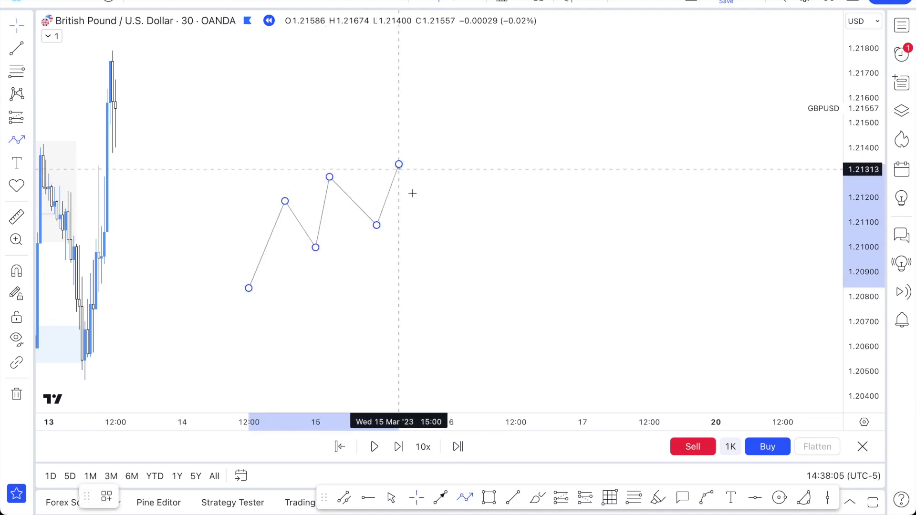
{"action": "left_click", "coordinate": [424, 223]}
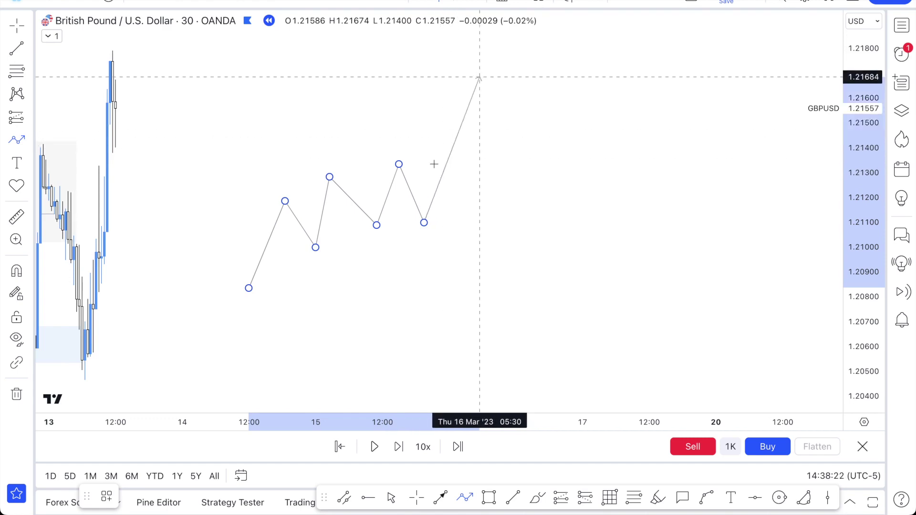
{"action": "double_click", "coordinate": [462, 70]}
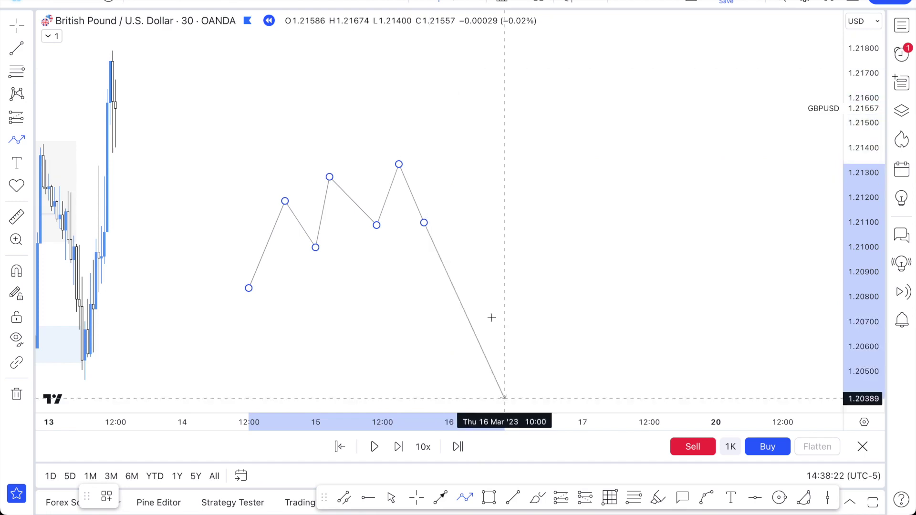
{"action": "mouse_move", "coordinate": [461, 166]}
{"action": "left_mouse_down"}
{"action": "mouse_move", "coordinate": [457, 147]}
{"action": "mouse_move", "coordinate": [477, 137]}
{"action": "left_mouse_up"}
Step: Raise the zigzag's first point to about 1.2165 and draw a straight path from it down to about 1.2047
{"action": "left_click_drag", "start_coordinate": [249, 289], "coordinate": [252, 85]}
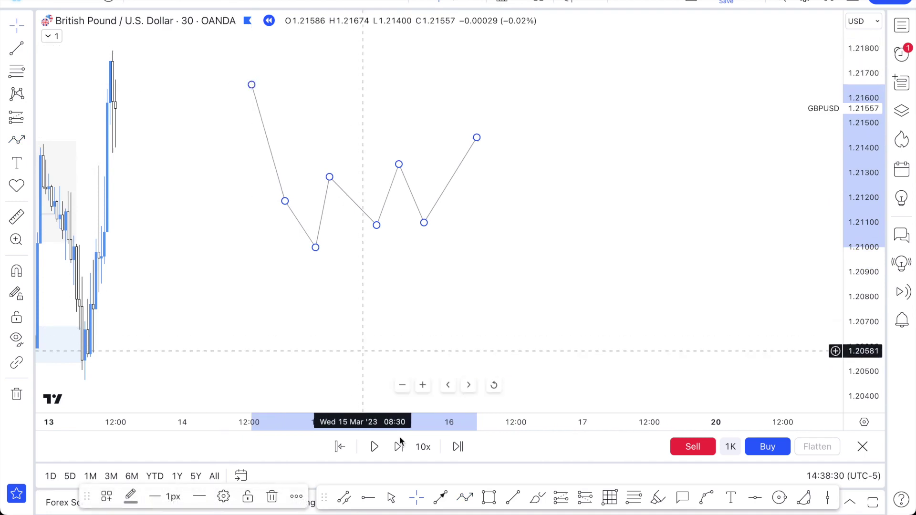
{"action": "left_click", "coordinate": [465, 498]}
{"action": "left_click", "coordinate": [251, 87]}
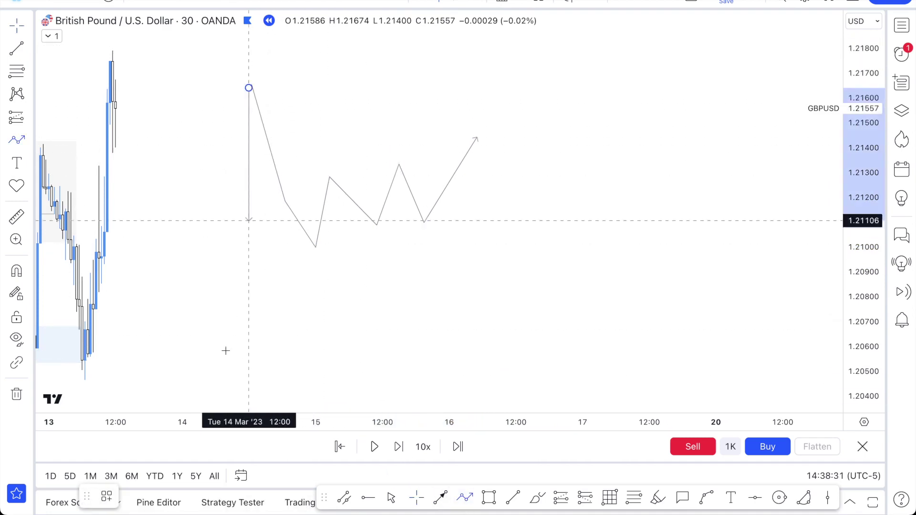
{"action": "double_click", "coordinate": [160, 379]}
{"action": "left_click", "coordinate": [321, 219]}
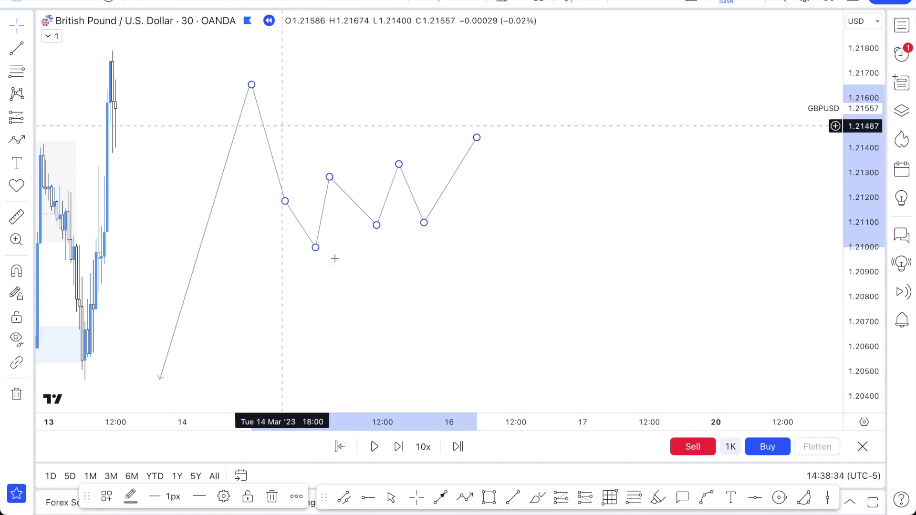
Step: Draw a rectangle zone from the zigzag's peak to past its end, spanning about 1.2148 to 1.2167
{"action": "left_click", "coordinate": [484, 500]}
{"action": "left_click", "coordinate": [255, 128]}
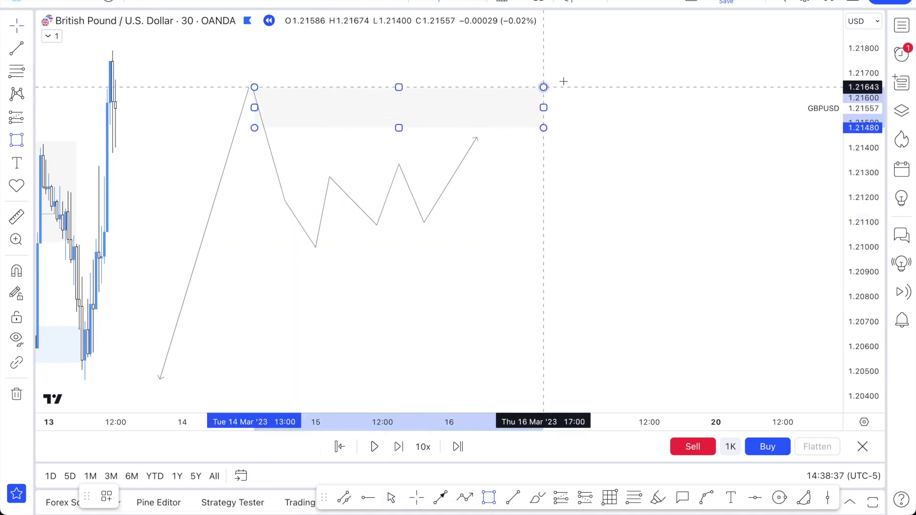
{"action": "left_click", "coordinate": [564, 81]}
{"action": "left_click", "coordinate": [566, 151]}
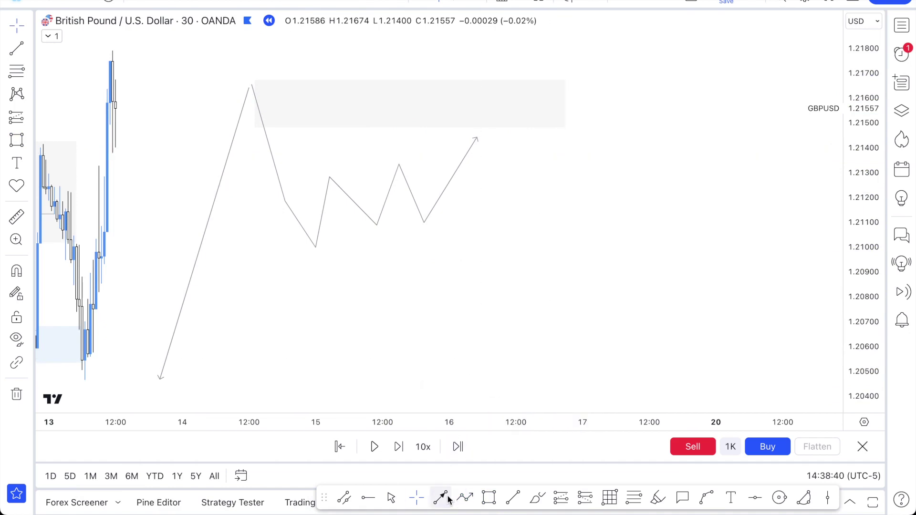
Step: Sketch and remove two projections from the zigzag's end: a drop from the zone to about 1.2068 with a rebound, and a rise above the zone
{"action": "left_click", "coordinate": [463, 499]}
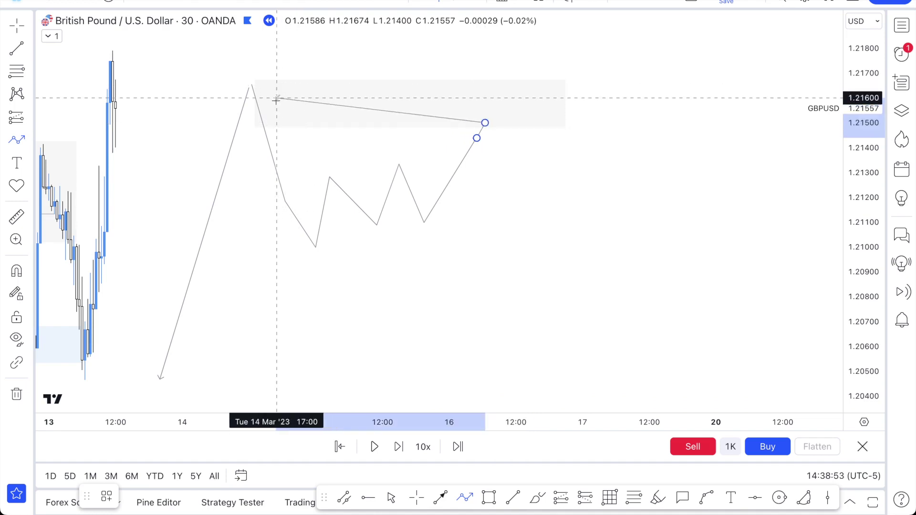
{"action": "left_click", "coordinate": [515, 327]}
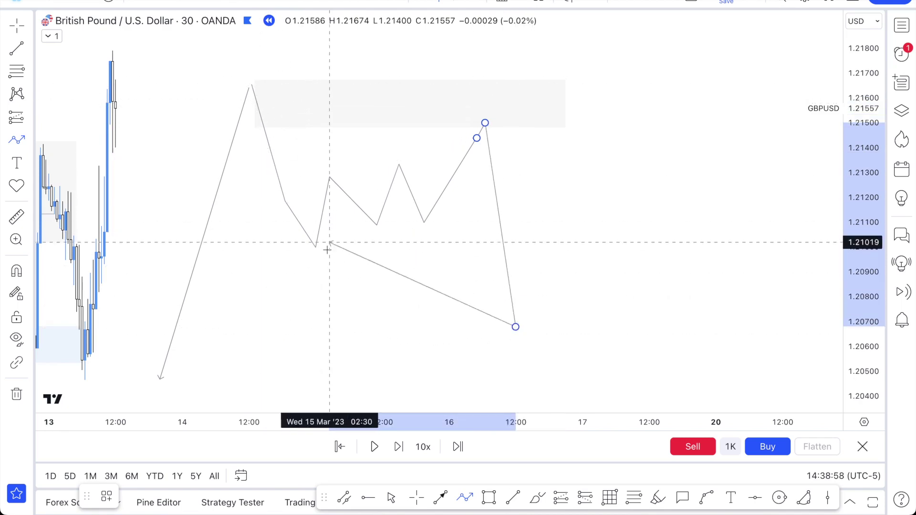
{"action": "left_click", "coordinate": [505, 185]}
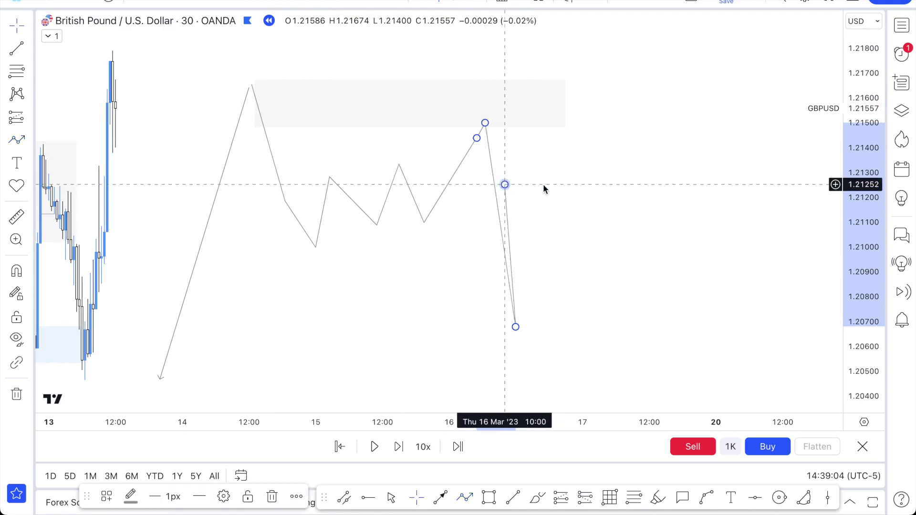
{"action": "key", "text": "Escape"}
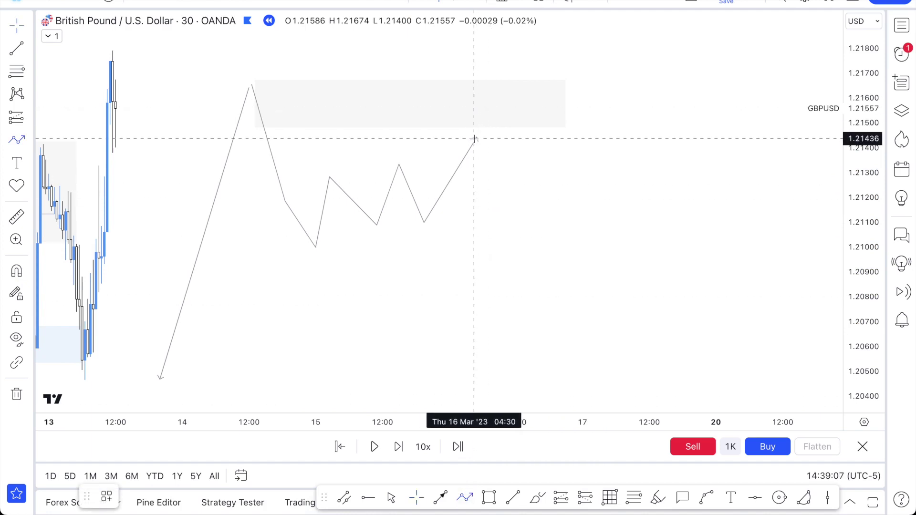
{"action": "left_click", "coordinate": [474, 139]}
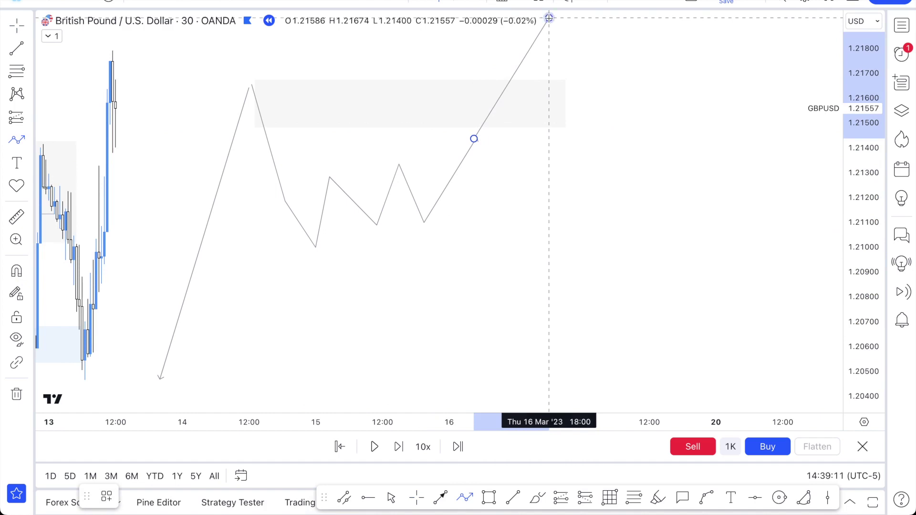
{"action": "key", "text": "Delete"}
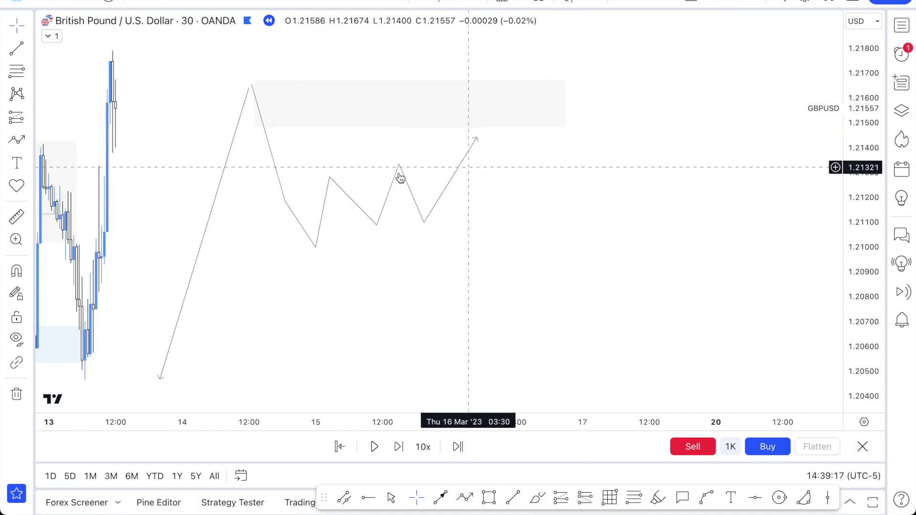
{"action": "left_click_drag", "start_coordinate": [566, 103], "coordinate": [527, 161]}
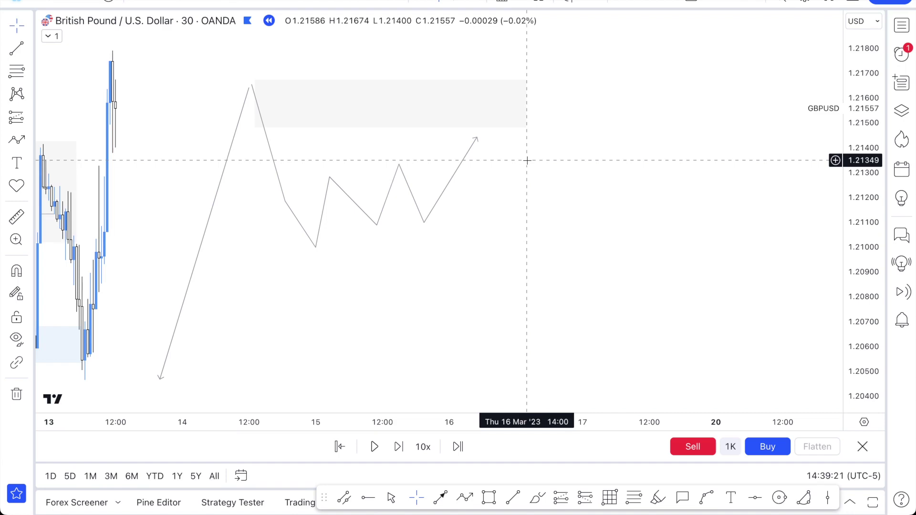
{"action": "left_click", "coordinate": [470, 152]}
{"action": "key", "text": "ctrl+z"}
Step: Delete the rectangle zone, the zigzag path and the long straight path from the chart
{"action": "left_click", "coordinate": [567, 101]}
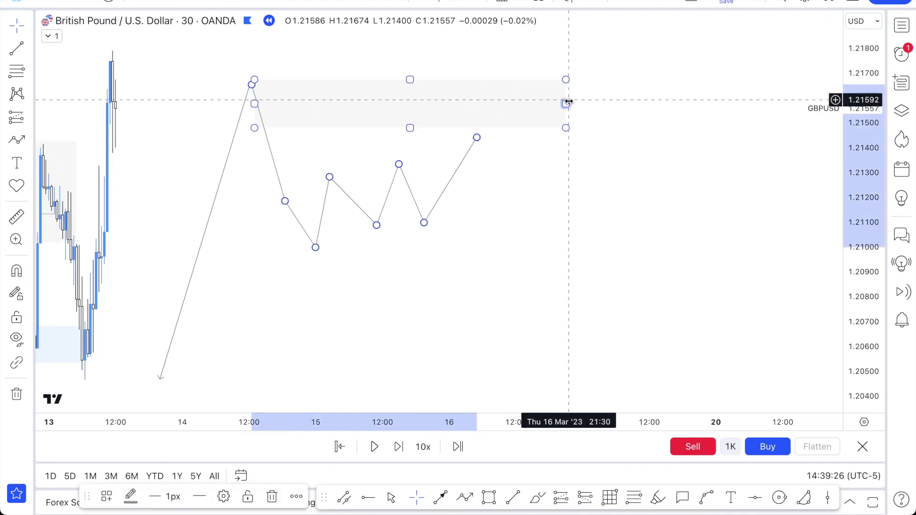
{"action": "key", "text": "Delete"}
{"action": "left_click", "coordinate": [475, 146]}
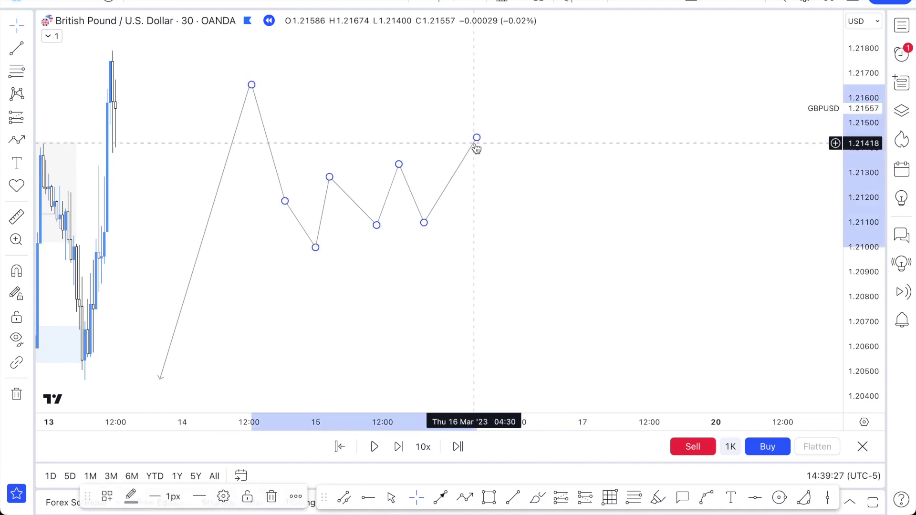
{"action": "key", "text": "Delete"}
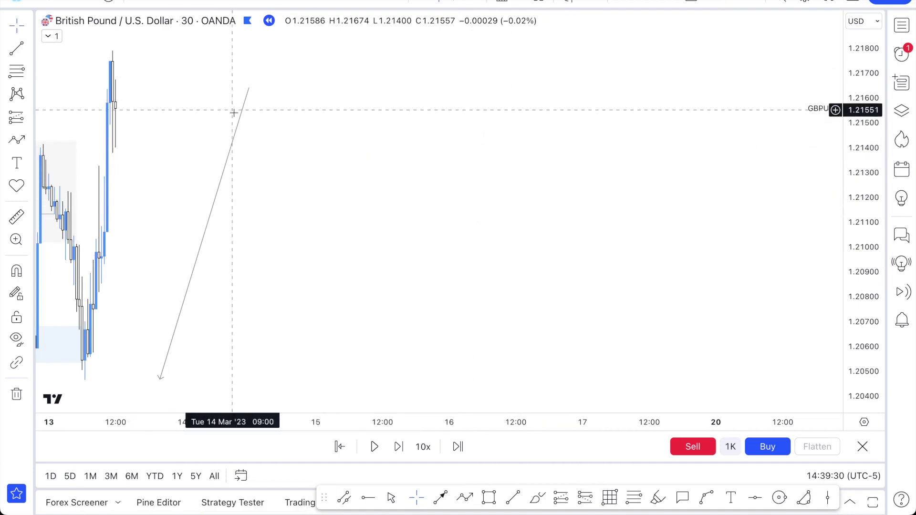
{"action": "left_click", "coordinate": [241, 119]}
{"action": "key", "text": "Delete"}
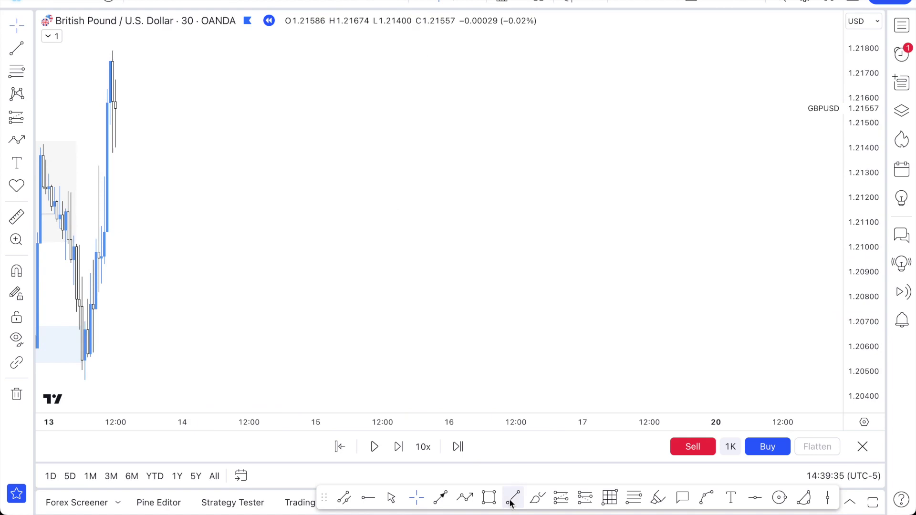
Step: Draw an eight-point sideways zigzag path swinging between about 1.2091 and 1.2133, ending near 1.2125
{"action": "left_click", "coordinate": [463, 500]}
{"action": "left_click", "coordinate": [238, 271]}
{"action": "left_click", "coordinate": [274, 177]}
{"action": "left_click", "coordinate": [310, 257]}
{"action": "left_click", "coordinate": [368, 166]}
{"action": "left_click", "coordinate": [402, 247]}
{"action": "left_click", "coordinate": [422, 173]}
{"action": "left_click", "coordinate": [455, 258]}
{"action": "double_click", "coordinate": [493, 184]}
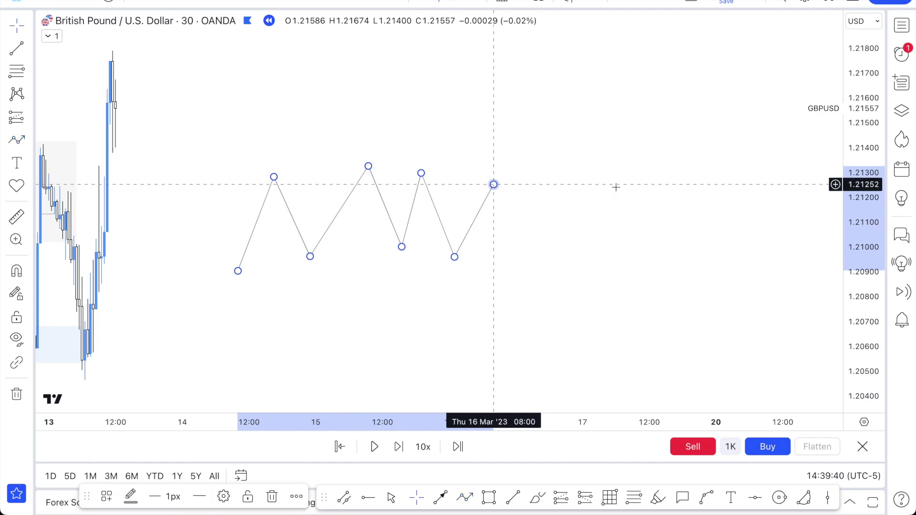
Step: Draw a horizontal trend line from the zigzag's last high at about 1.2131 and place a matching line at its last low, about 1.2095
{"action": "left_click", "coordinate": [518, 326]}
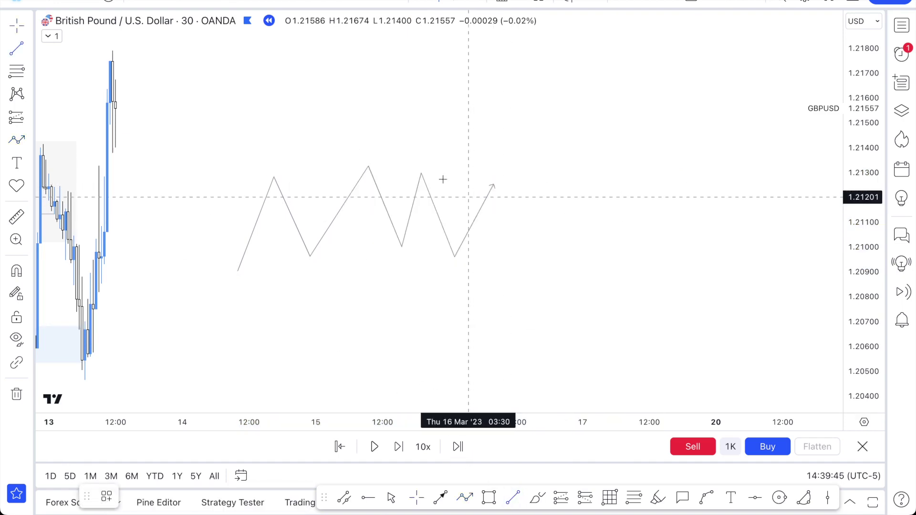
{"action": "left_click", "coordinate": [421, 170]}
{"action": "left_click", "coordinate": [566, 170]}
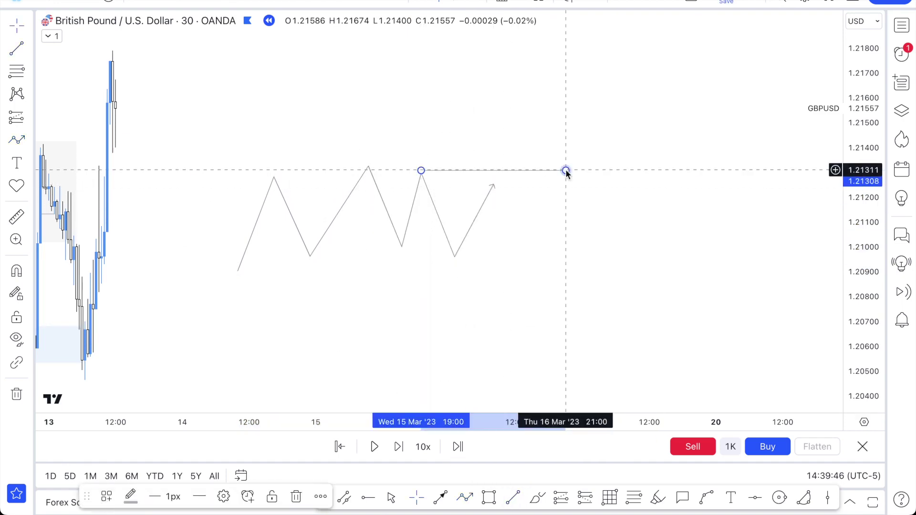
{"action": "left_click_drag", "start_coordinate": [543, 176], "coordinate": [549, 260]}
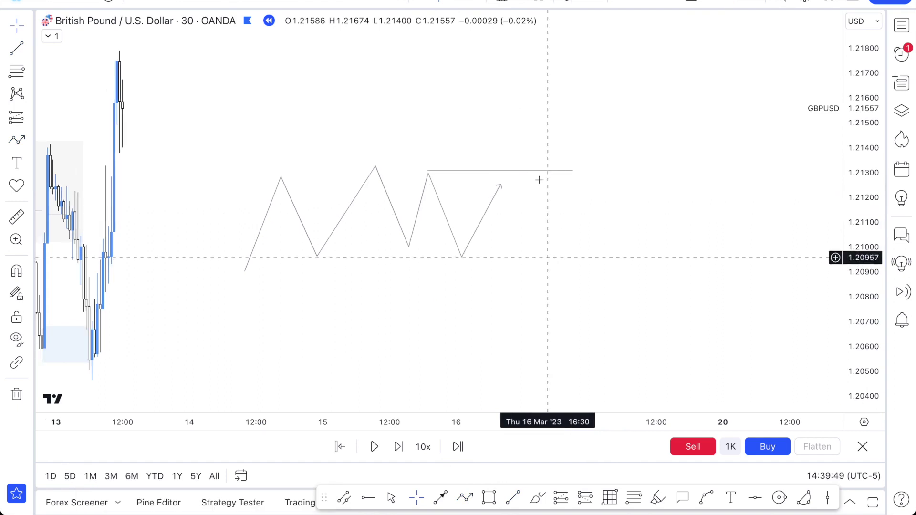
{"action": "left_click_drag", "start_coordinate": [540, 187], "coordinate": [539, 250]}
{"action": "left_click_drag", "start_coordinate": [526, 176], "coordinate": [543, 266]}
{"action": "left_click", "coordinate": [536, 233]}
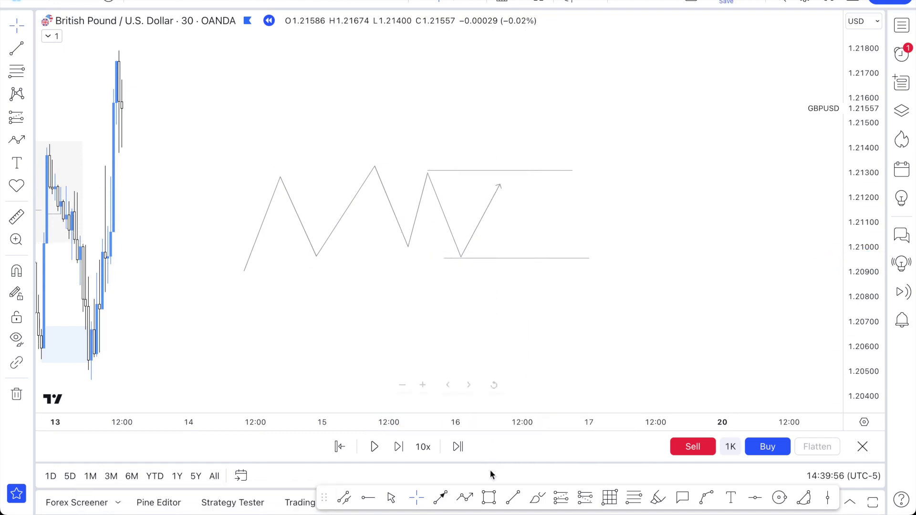
Step: Sketch a breakout path from the zigzag's end up to about 1.2180 and back below the upper line, and delete it
{"action": "left_click", "coordinate": [459, 503]}
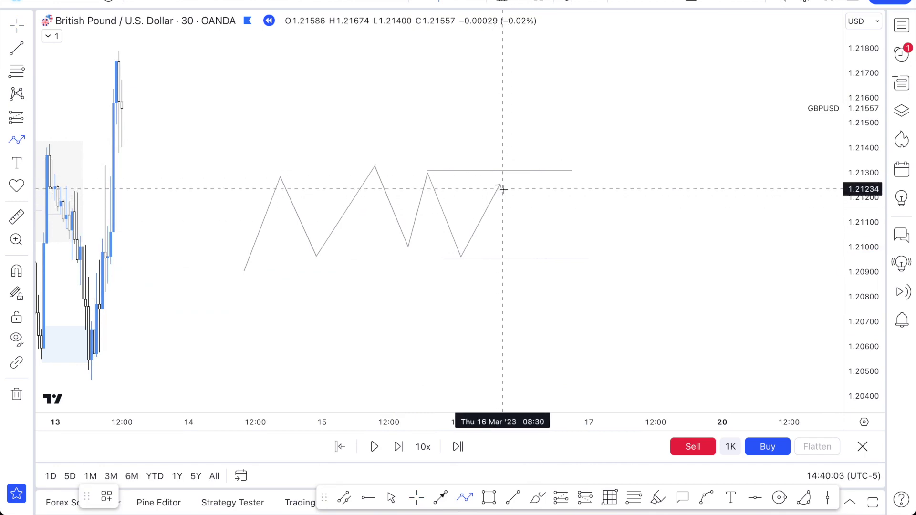
{"action": "left_click", "coordinate": [501, 185]}
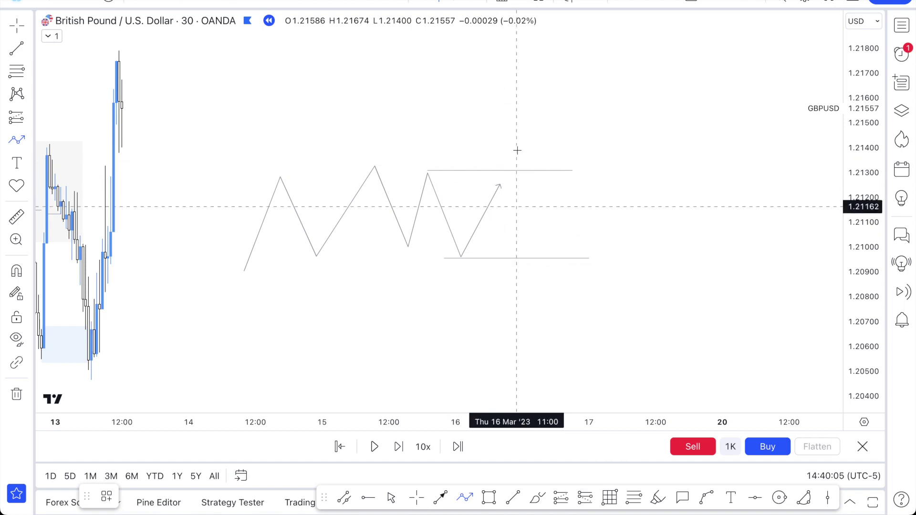
{"action": "left_click", "coordinate": [503, 185]}
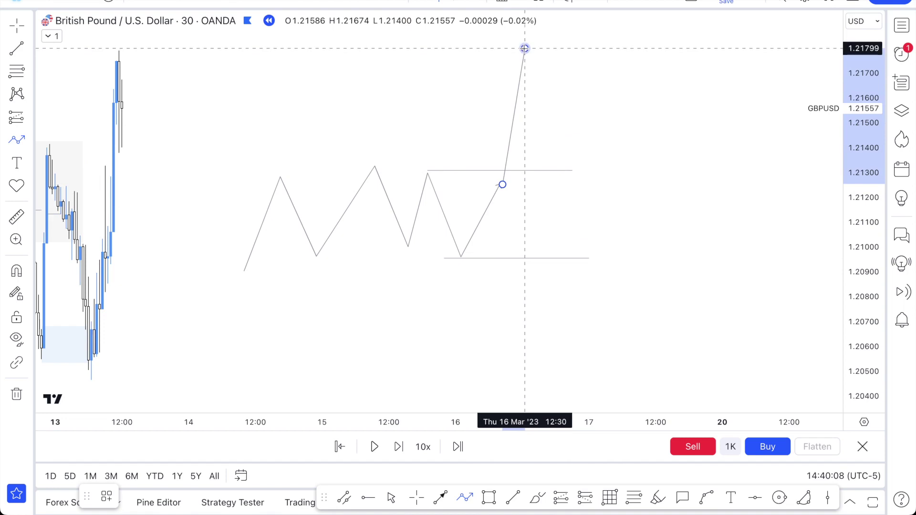
{"action": "left_click", "coordinate": [524, 48]}
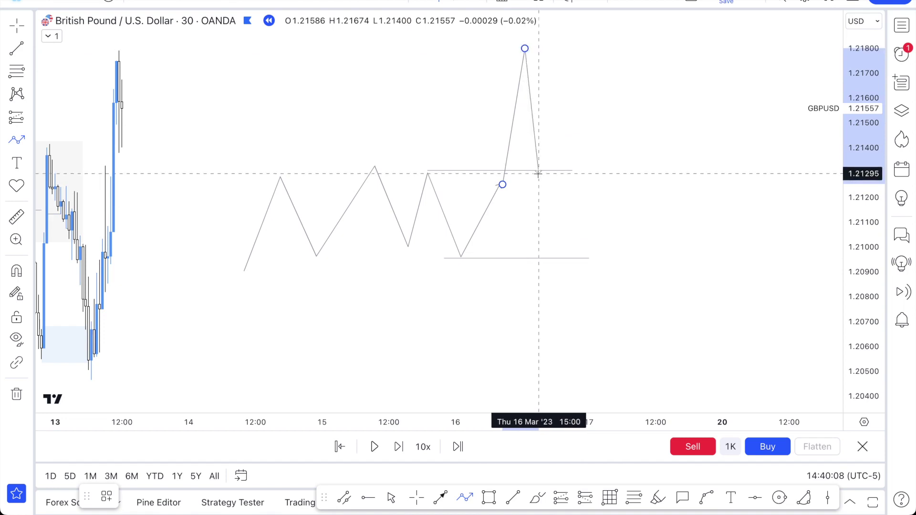
{"action": "double_click", "coordinate": [509, 196]}
{"action": "key", "text": "Delete"}
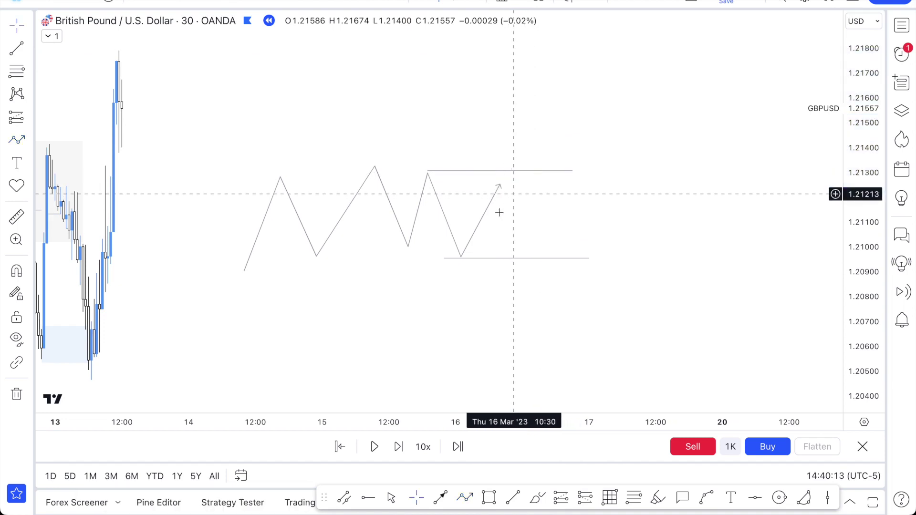
{"action": "left_click", "coordinate": [464, 498]}
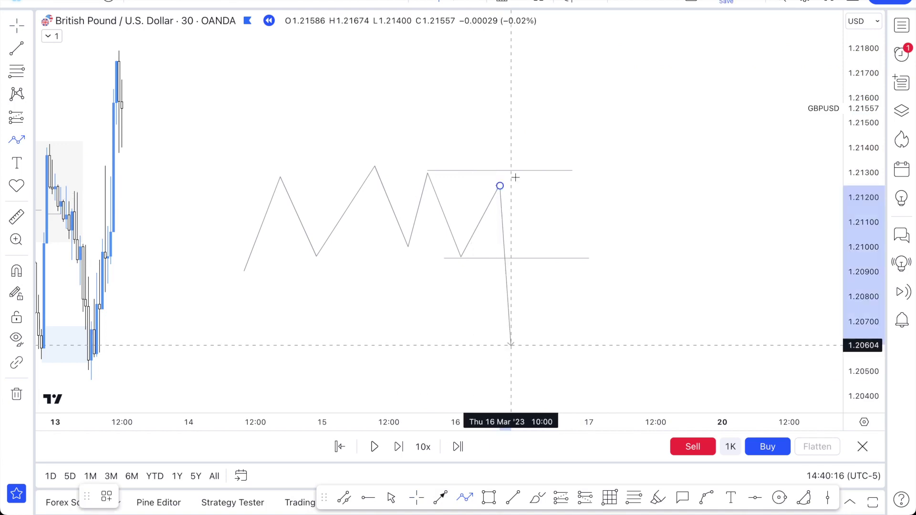
{"action": "left_click", "coordinate": [511, 345]}
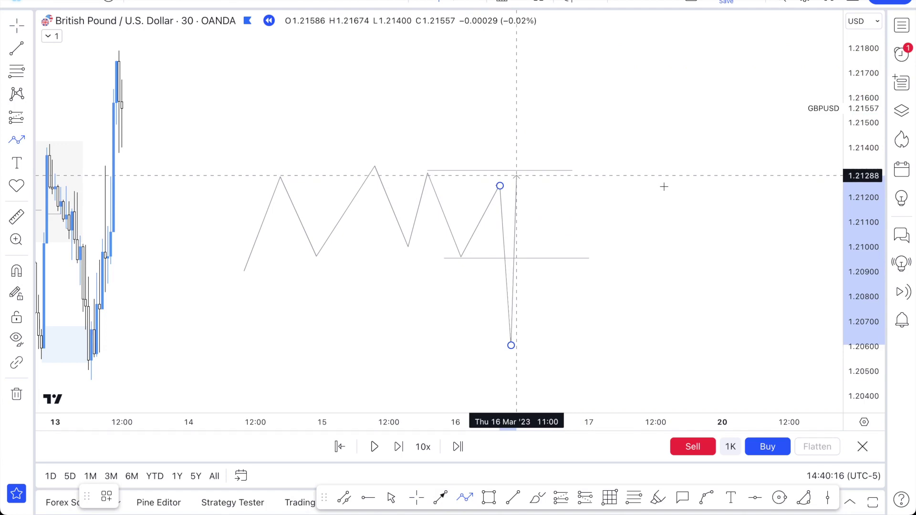
{"action": "key", "text": "Escape"}
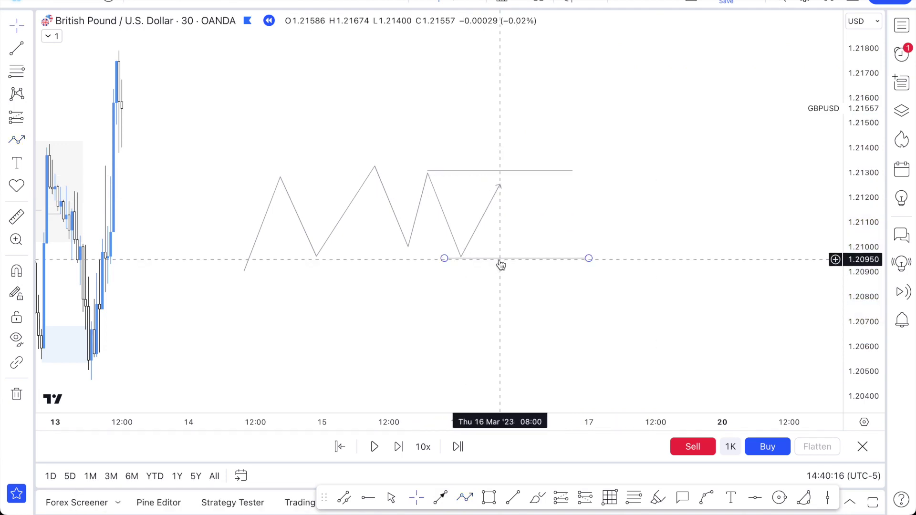
Step: Shift the zigzag down and left, raise its last high to about 1.2139, lower the preceding low to 1.2083 and extend its end to about 1.2148
{"action": "left_click", "coordinate": [488, 198]}
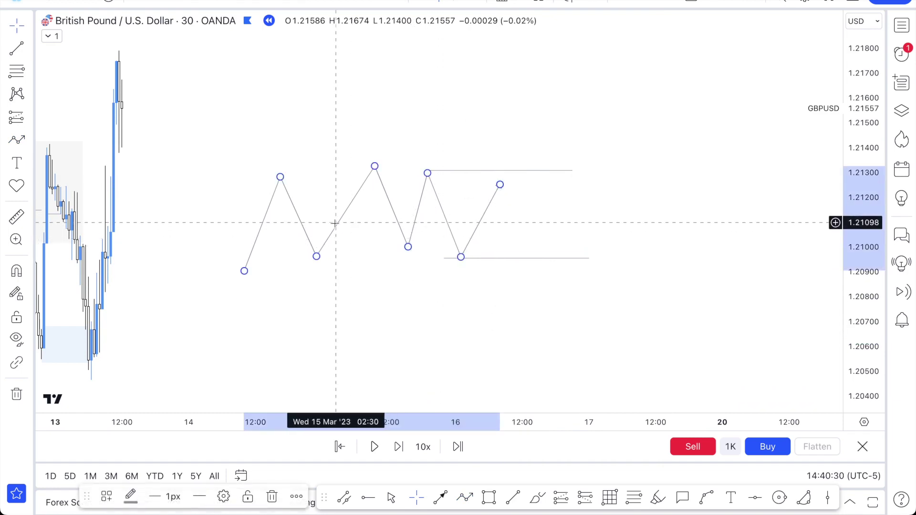
{"action": "left_click_drag", "start_coordinate": [337, 231], "coordinate": [301, 282]}
{"action": "left_click_drag", "start_coordinate": [390, 226], "coordinate": [395, 150]}
{"action": "left_click_drag", "start_coordinate": [373, 299], "coordinate": [360, 288]}
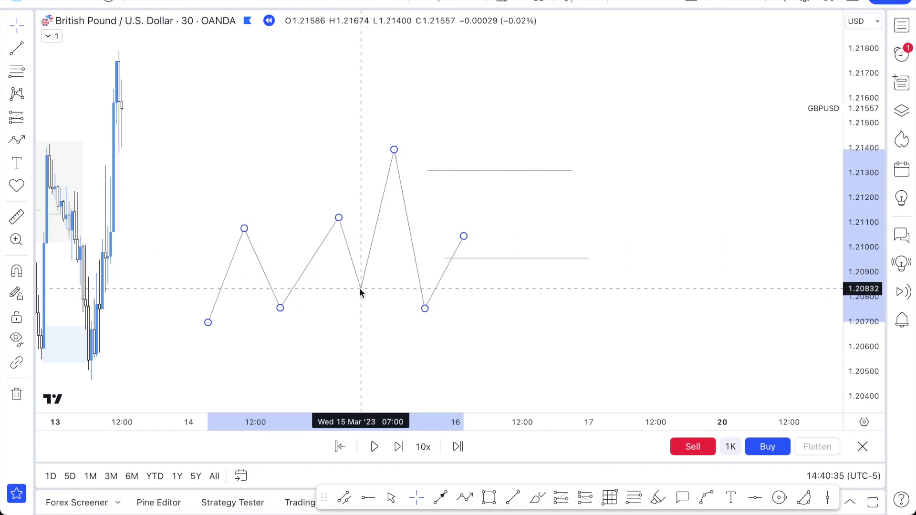
{"action": "left_click_drag", "start_coordinate": [466, 236], "coordinate": [469, 128]}
{"action": "left_click", "coordinate": [454, 315]}
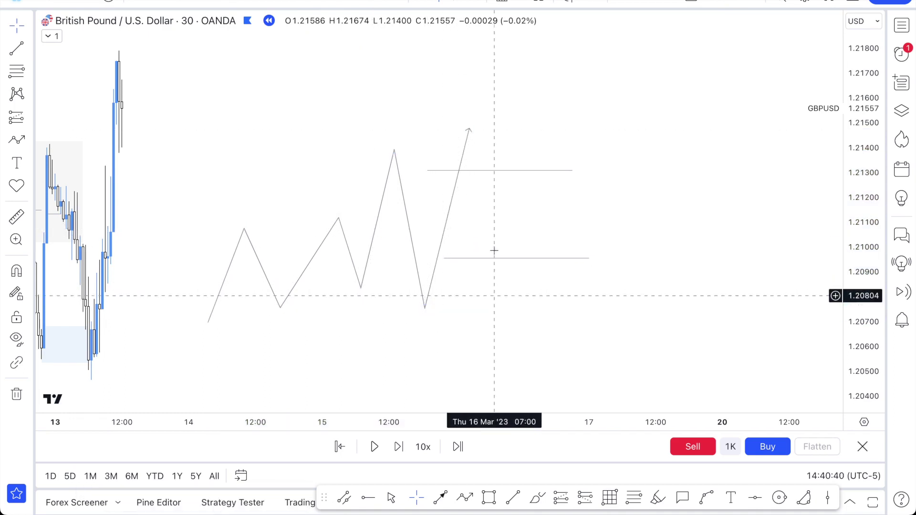
Step: Align the lower line with the zigzag's last low at about 1.2073, the upper line with its high at about 1.2139, and lower its end to 1.2127
{"action": "left_click_drag", "start_coordinate": [488, 293], "coordinate": [479, 316]}
{"action": "left_click", "coordinate": [501, 172]}
{"action": "left_click_drag", "start_coordinate": [501, 176], "coordinate": [464, 179]}
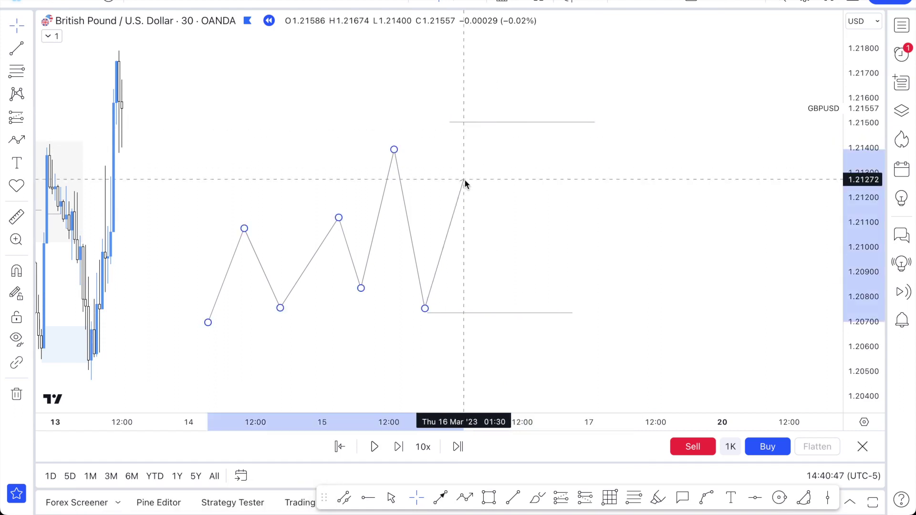
{"action": "left_click_drag", "start_coordinate": [476, 127], "coordinate": [403, 154]}
{"action": "left_click", "coordinate": [403, 155]}
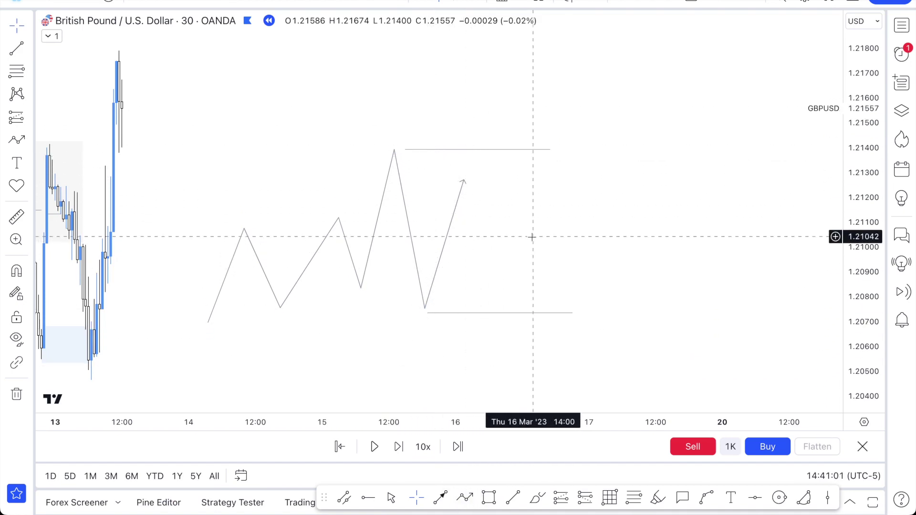
Step: Slide the upper line right at about 1.2139 and extend the zigzag's end above it to about 1.2149
{"action": "left_click_drag", "start_coordinate": [491, 154], "coordinate": [575, 152]}
{"action": "left_click_drag", "start_coordinate": [465, 182], "coordinate": [467, 125]}
{"action": "left_click", "coordinate": [517, 152]}
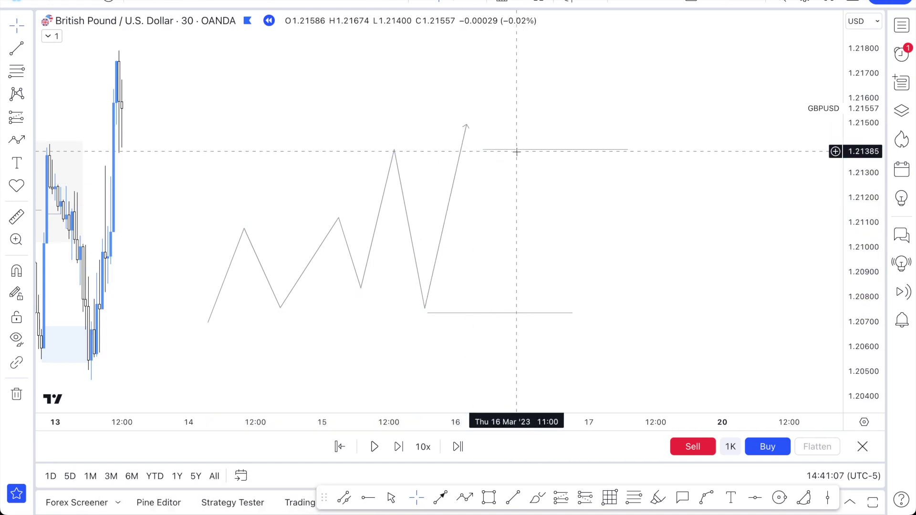
Step: Raise the upper line to about 1.2151 and adjust the zigzag's end to about 1.2147, just beneath it
{"action": "left_click_drag", "start_coordinate": [517, 152], "coordinate": [494, 123]}
{"action": "left_click", "coordinate": [506, 131]}
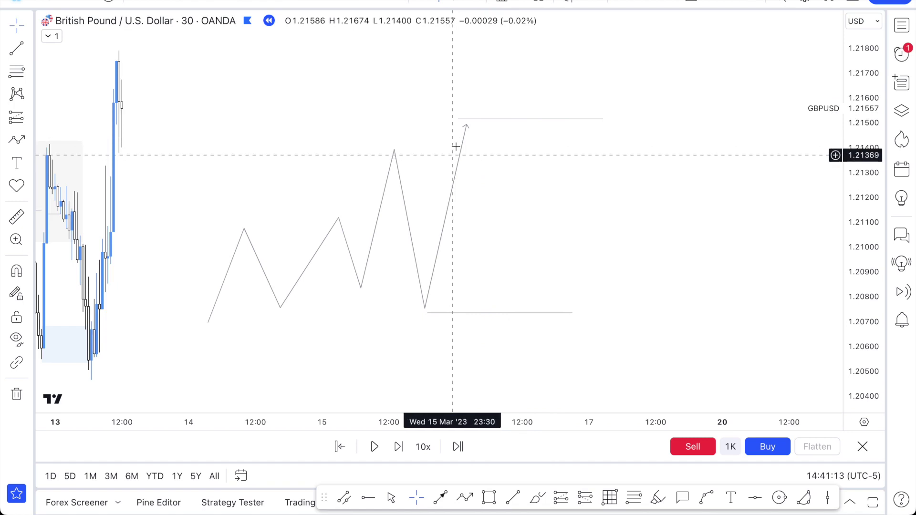
{"action": "left_click_drag", "start_coordinate": [468, 127], "coordinate": [469, 131]}
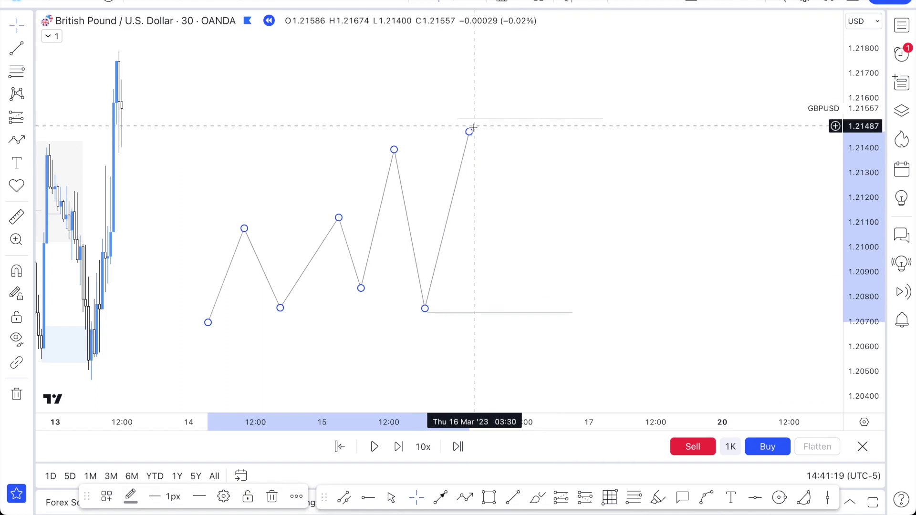
{"action": "left_click", "coordinate": [478, 121]}
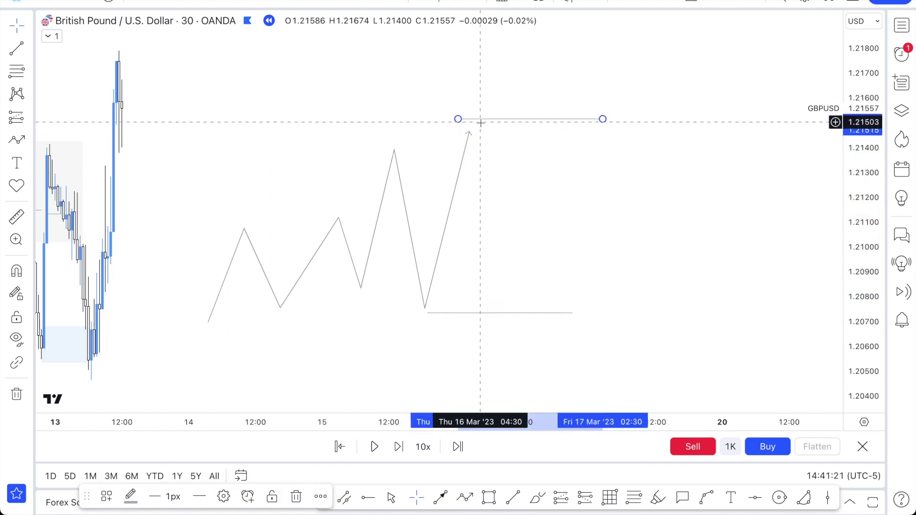
Step: Undo the latest adjustments to the zigzag's end and the upper line
{"action": "key", "text": "ctrl+z"}
{"action": "key", "text": "ctrl+z"}
{"action": "key", "text": "ctrl+z"}
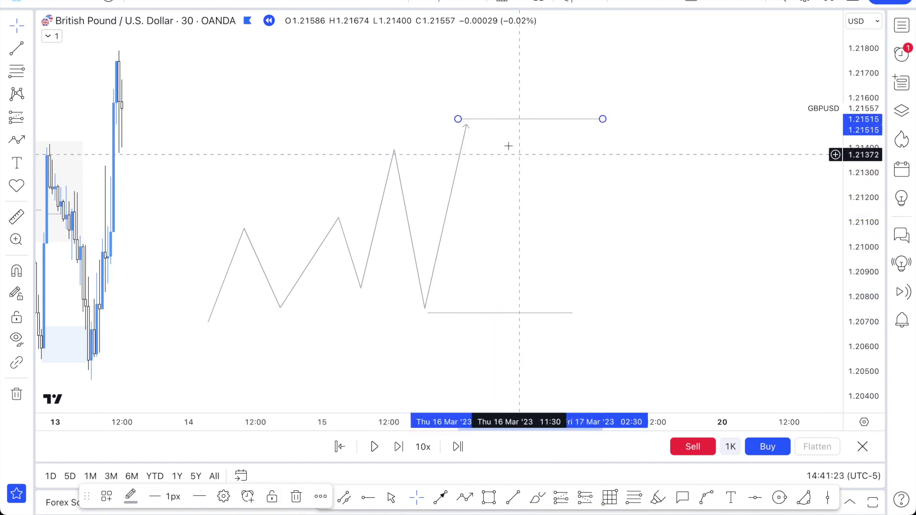
Step: Delete the zigzag path and both horizontal lines from the chart
{"action": "left_click", "coordinate": [462, 186]}
{"action": "key", "text": "Delete"}
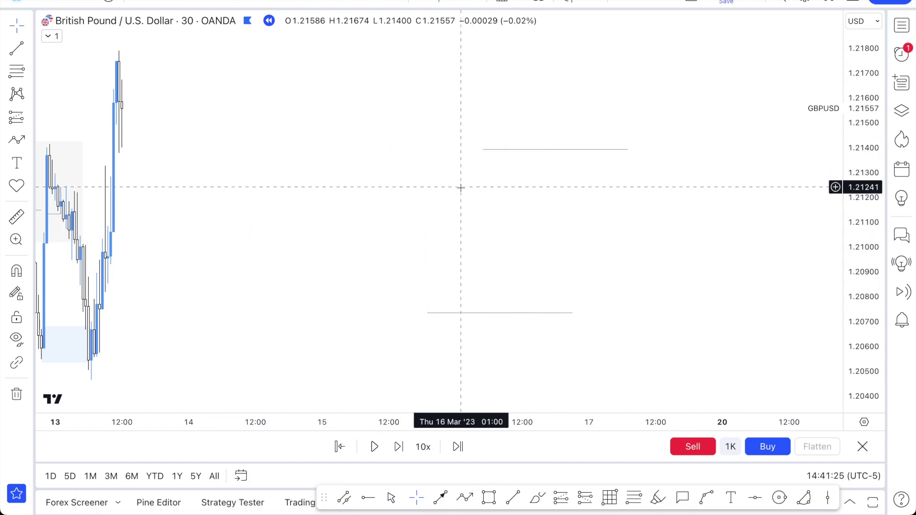
{"action": "left_click", "coordinate": [488, 151]}
{"action": "key", "text": "Delete"}
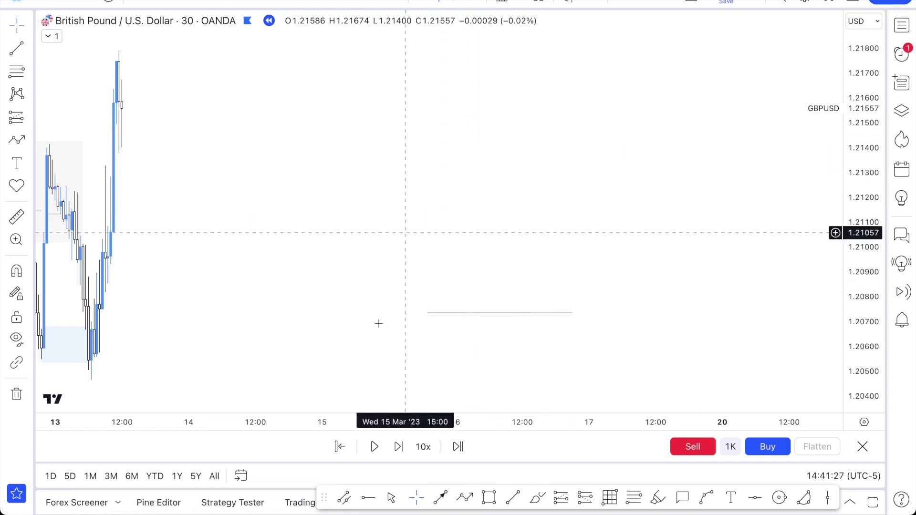
{"action": "left_click", "coordinate": [429, 313]}
{"action": "key", "text": "Delete"}
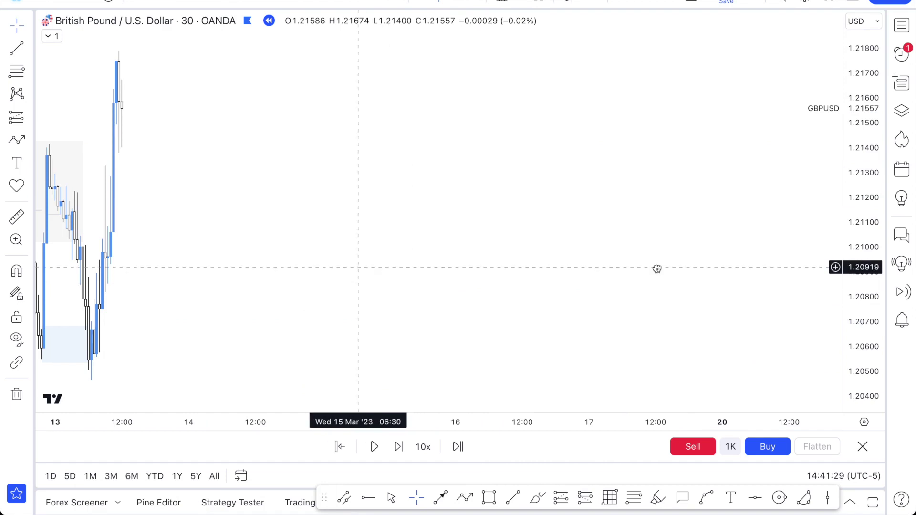
Step: Add a text note at about 1.2151, right of the candles, reading "NFP happens" and "every friday of the 1st month." on separate lines
{"action": "scroll", "coordinate": [622, 213], "scroll_direction": "left", "scroll_amount": 5}
{"action": "scroll", "coordinate": [623, 213], "scroll_direction": "up", "scroll_amount": 5}
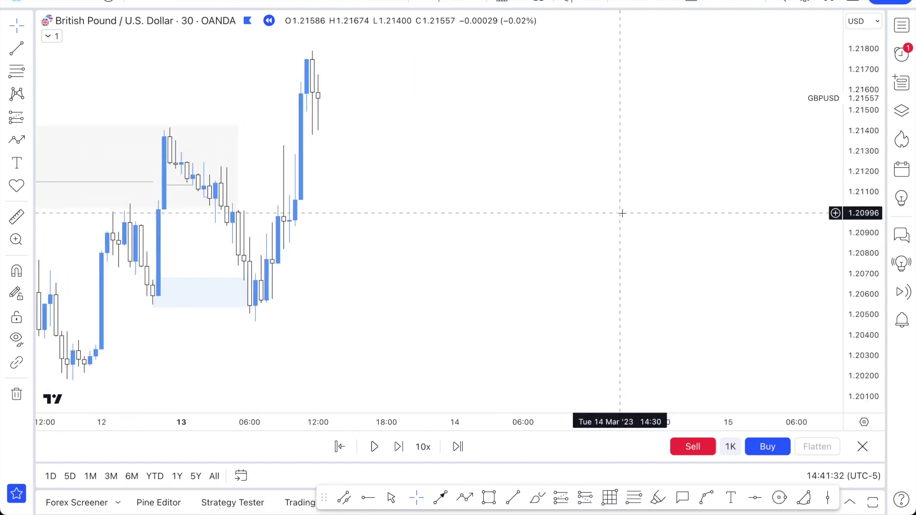
{"action": "scroll", "coordinate": [622, 213], "scroll_direction": "right", "scroll_amount": 1}
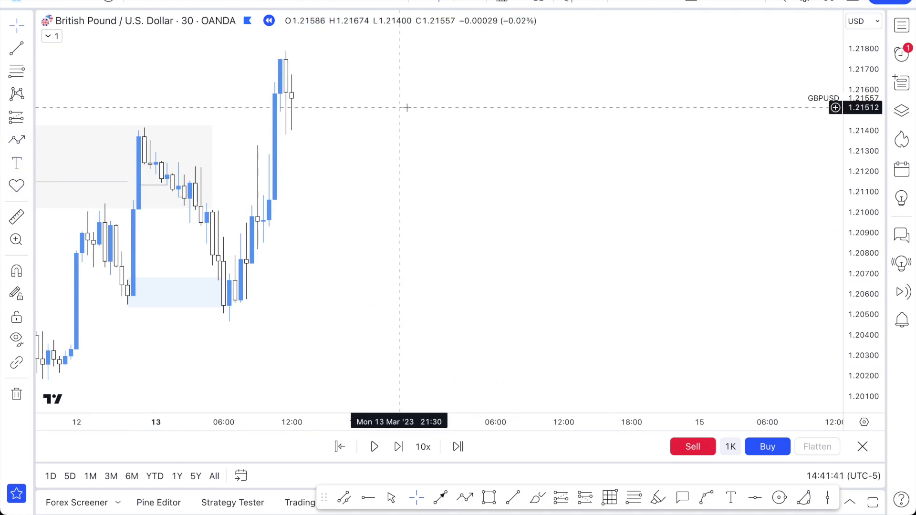
{"action": "left_click", "coordinate": [426, 107]}
{"action": "type", "text": "NFP happens"}
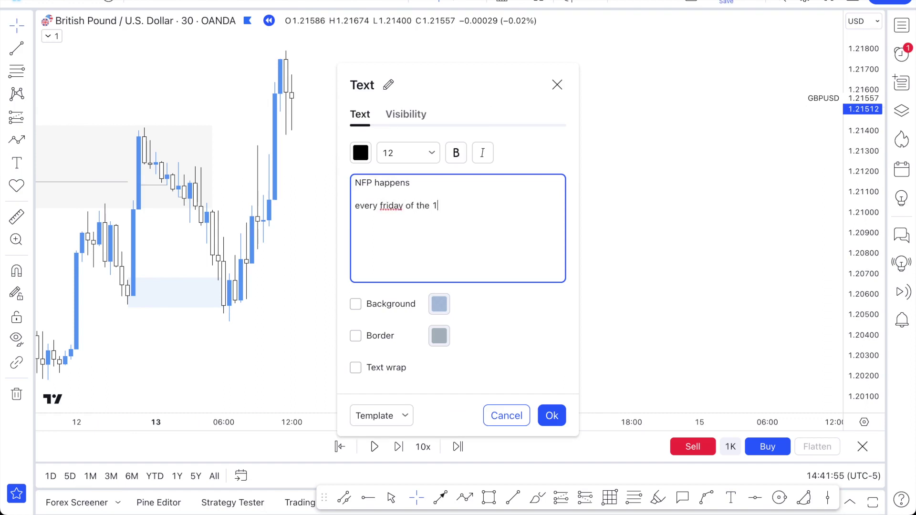
{"action": "left_click", "coordinate": [615, 158]}
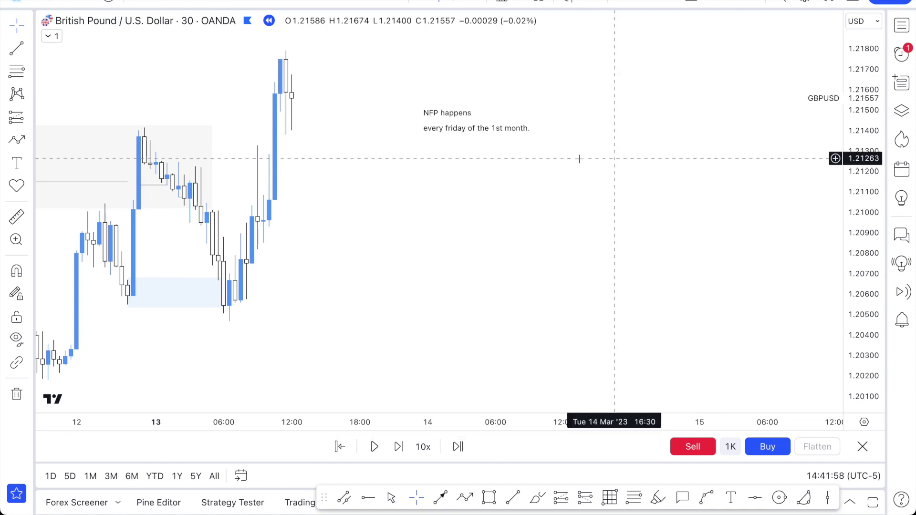
Step: Add the line "time: new york 8:30am" to the end of the NFP text note
{"action": "double_click", "coordinate": [486, 134]}
{"action": "left_click", "coordinate": [521, 211]}
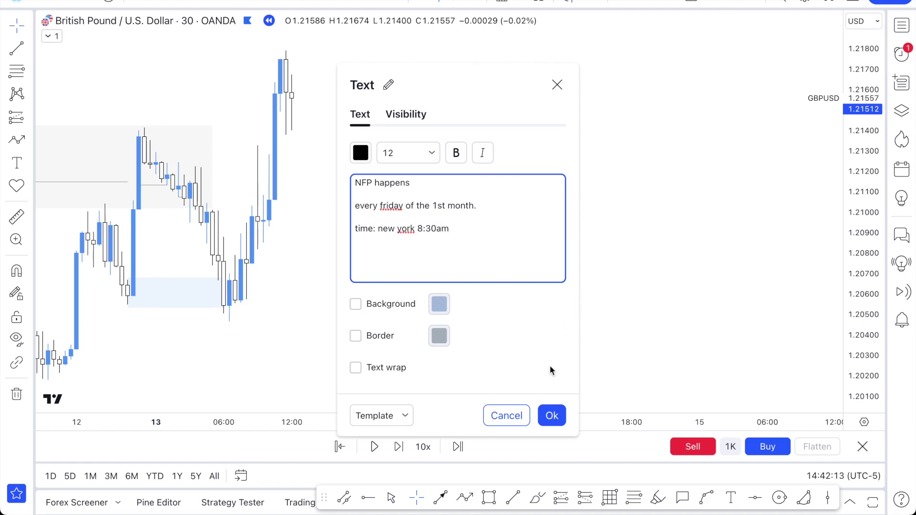
{"action": "left_click", "coordinate": [553, 415]}
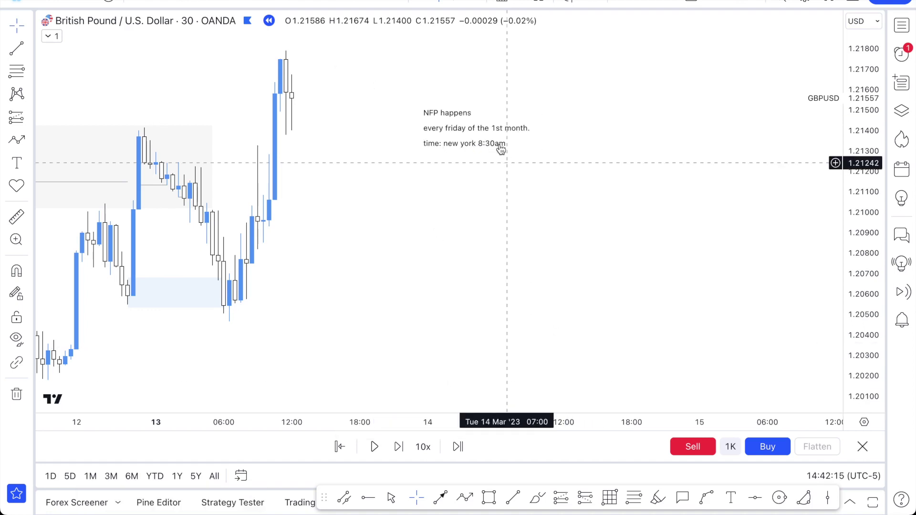
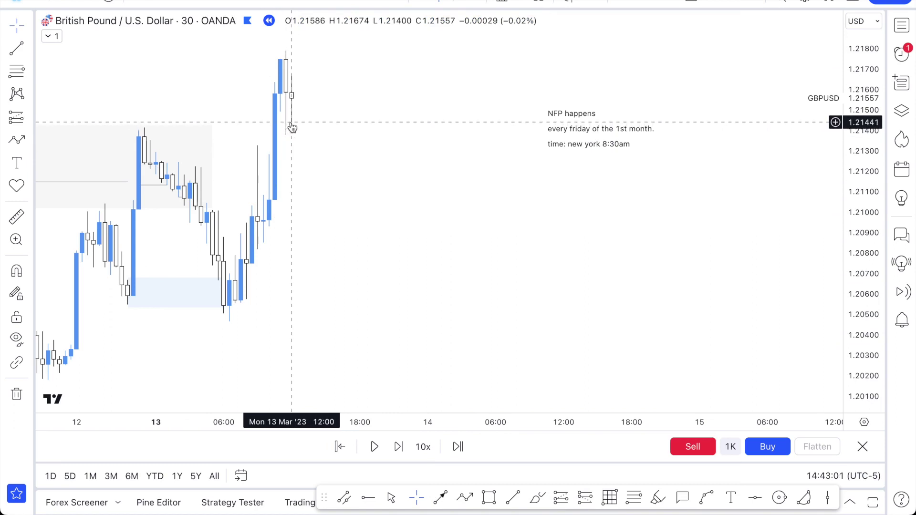
Step: Advance the replay candle by candle to the 15:00 bar on Mon 13 Mar '23
{"action": "left_click", "coordinate": [399, 447]}
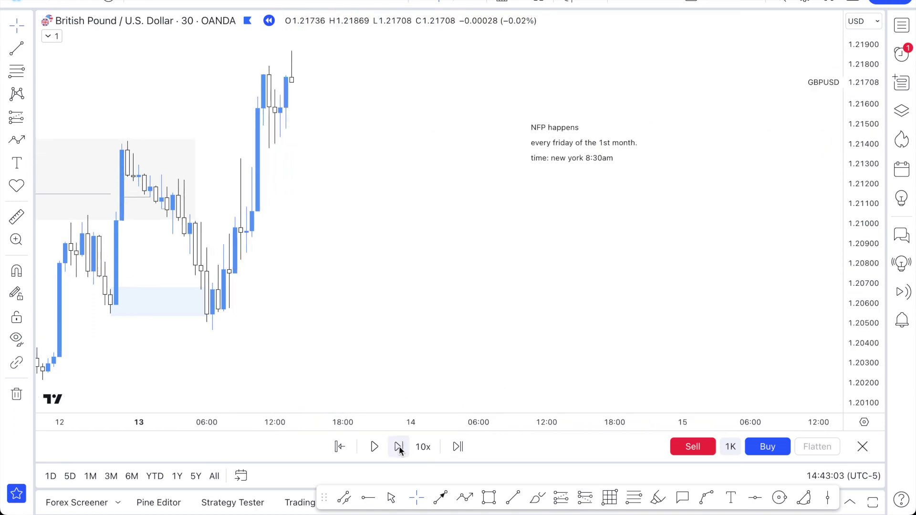
{"action": "left_click", "coordinate": [399, 447]}
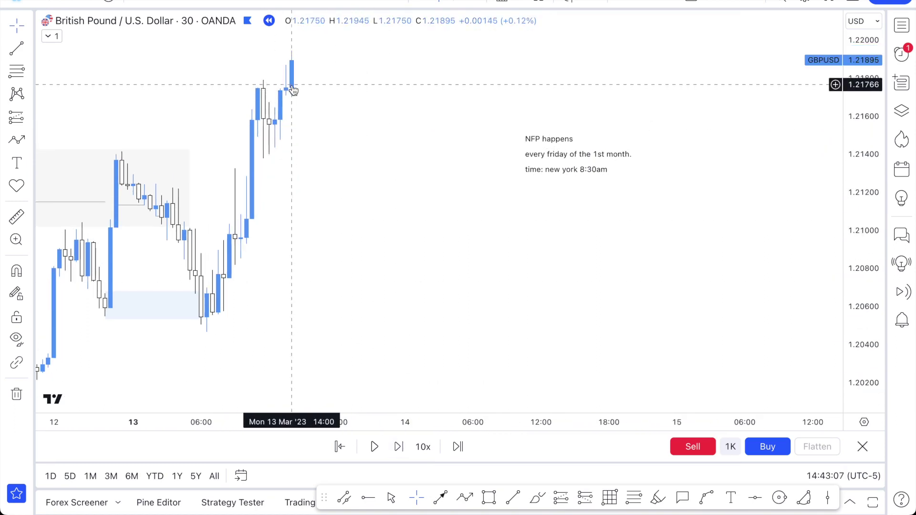
{"action": "left_click", "coordinate": [399, 446]}
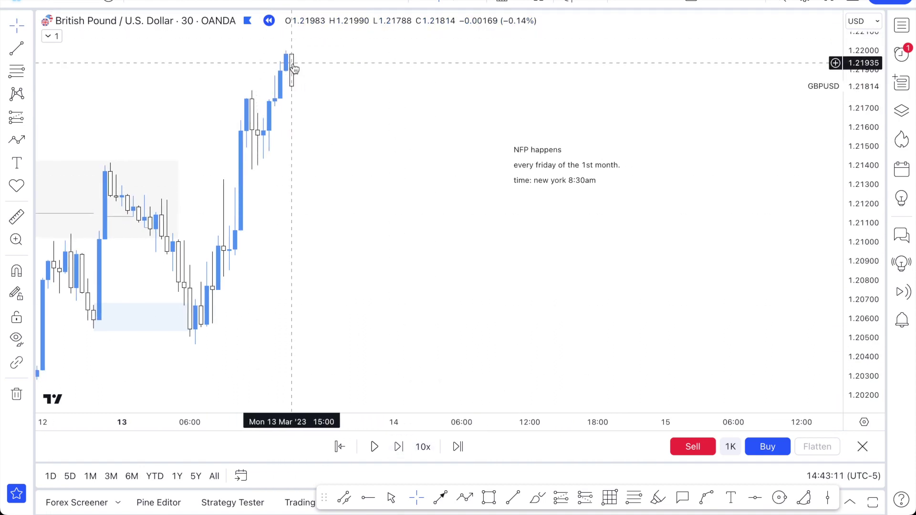
Step: Play the replay forward in short runs and pause it at about 07:00 on Tue 14 Mar '23
{"action": "scroll", "coordinate": [336, 168], "scroll_direction": "up", "scroll_amount": 2}
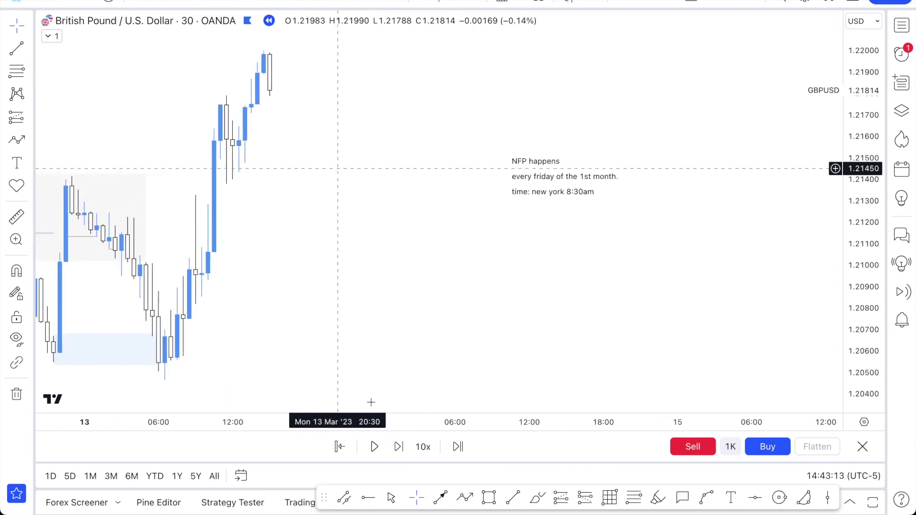
{"action": "left_click", "coordinate": [376, 446]}
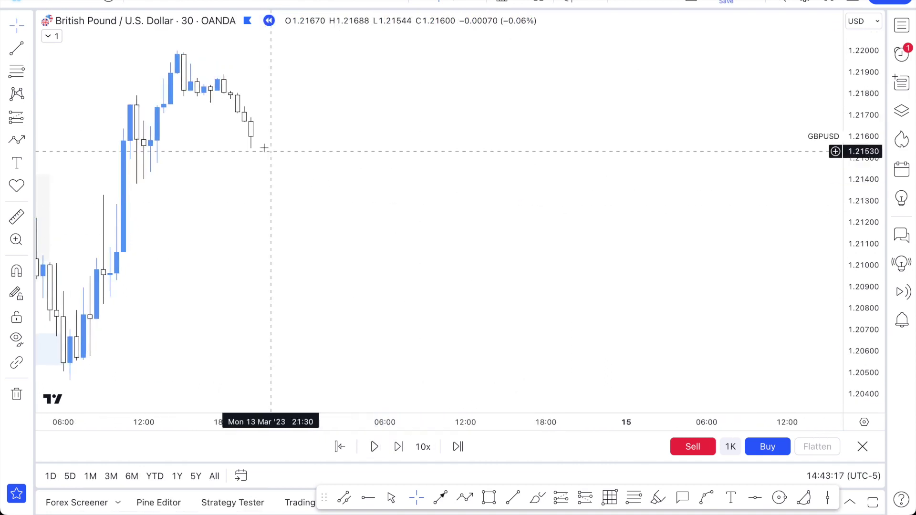
{"action": "left_click", "coordinate": [375, 445]}
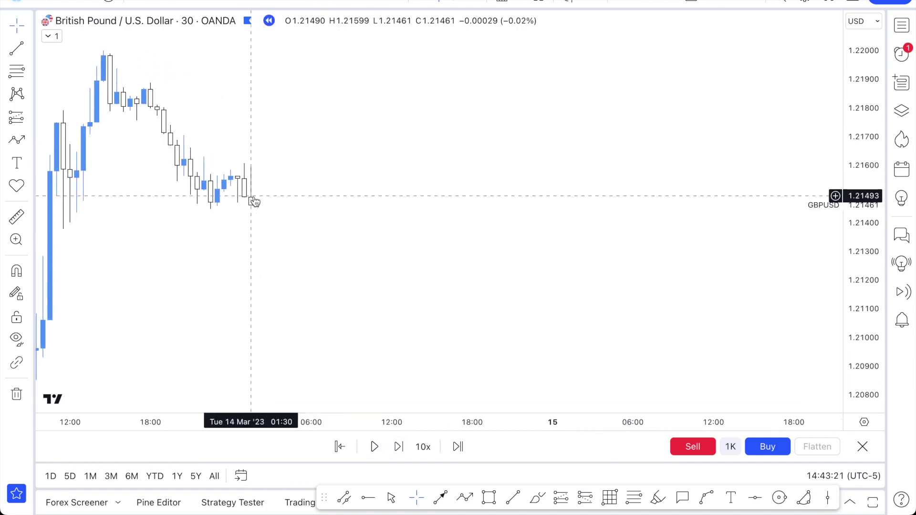
{"action": "left_click", "coordinate": [405, 451]}
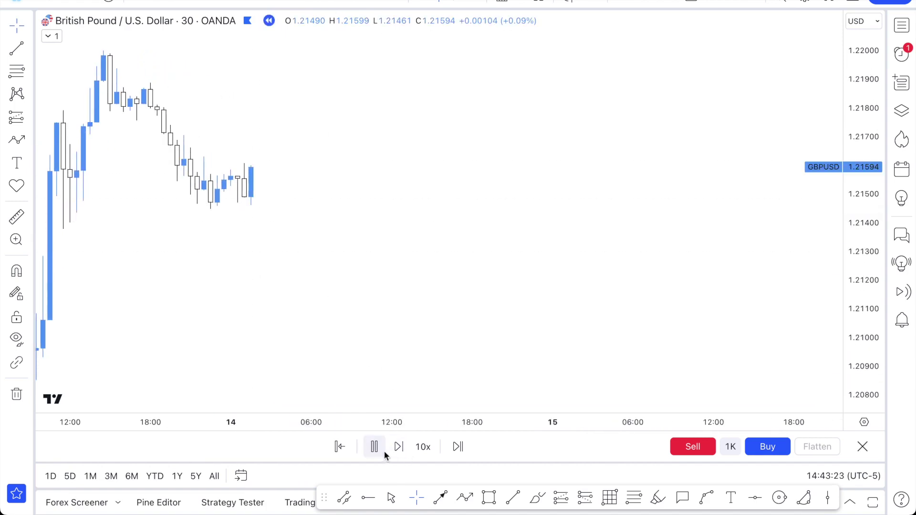
{"action": "left_click", "coordinate": [385, 455]}
{"action": "scroll", "coordinate": [273, 262], "scroll_direction": "down", "scroll_amount": 3}
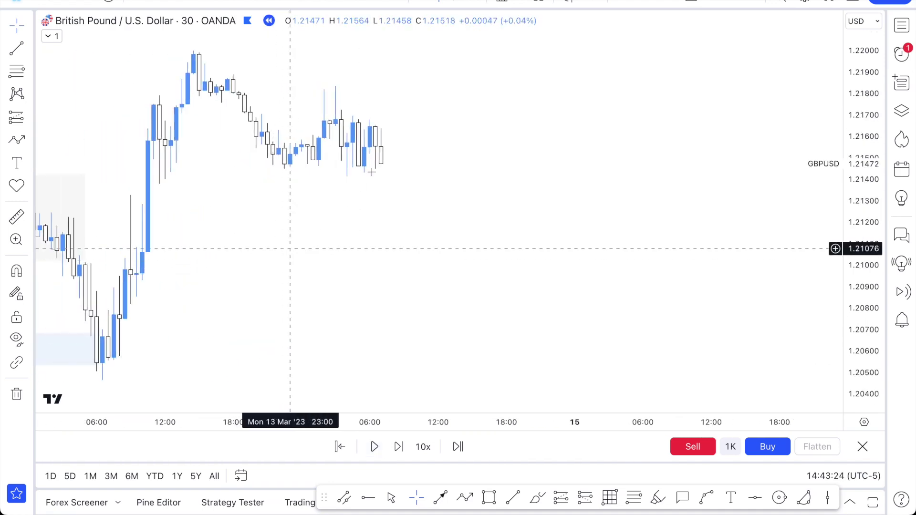
Step: Step the replay forward until the 08:00 candle on Tue 14 Mar '23 is fully formed
{"action": "key", "text": "shift+Right"}
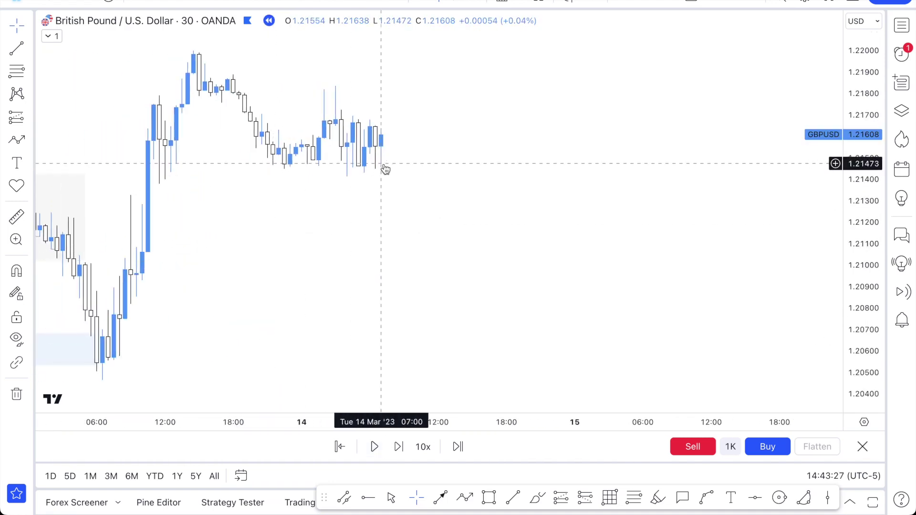
{"action": "left_click", "coordinate": [400, 451]}
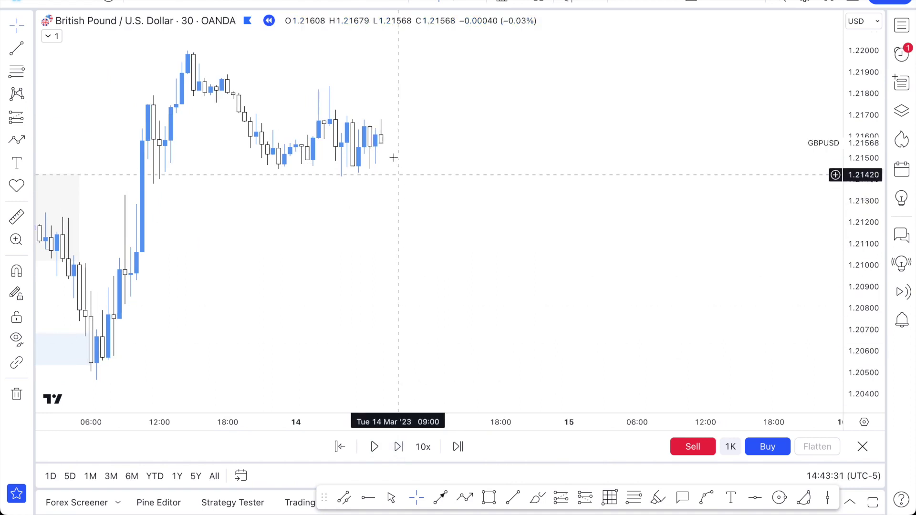
{"action": "key", "text": "shift+Right"}
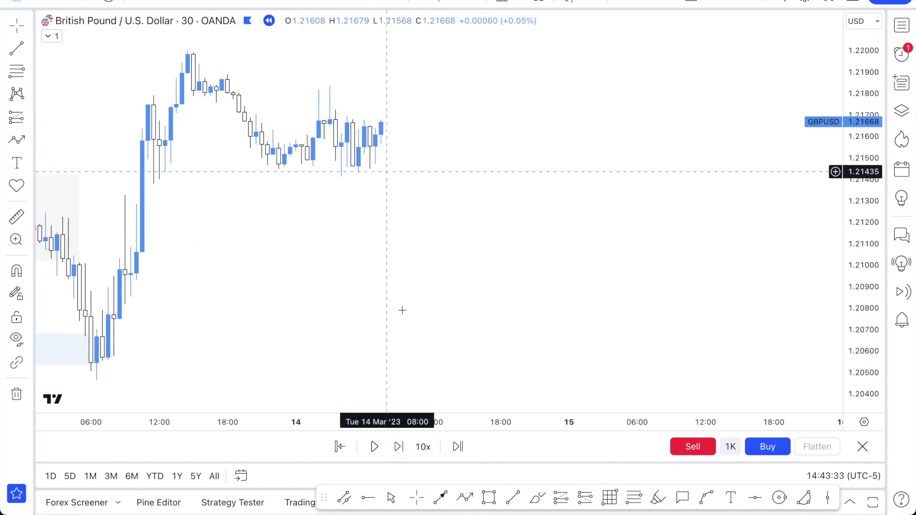
{"action": "left_click", "coordinate": [400, 447]}
{"action": "key", "text": "shift+Right"}
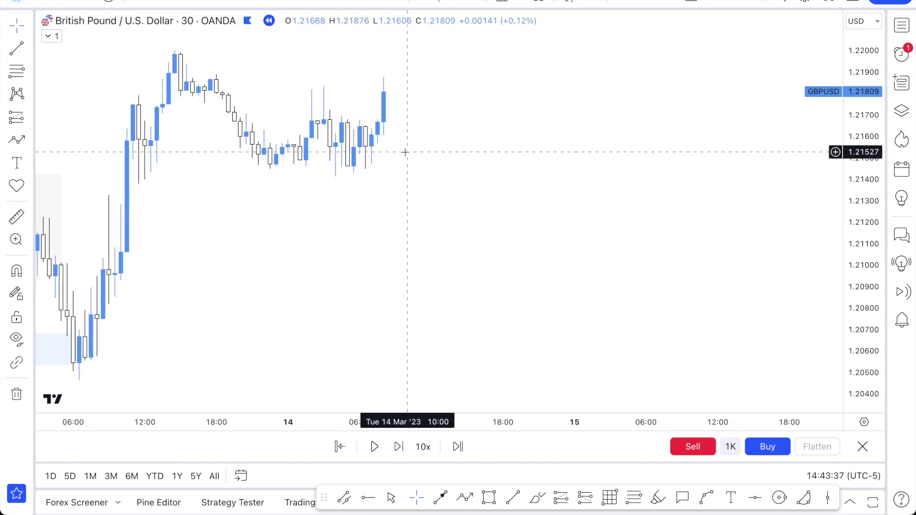
{"action": "right_click", "coordinate": [405, 152]}
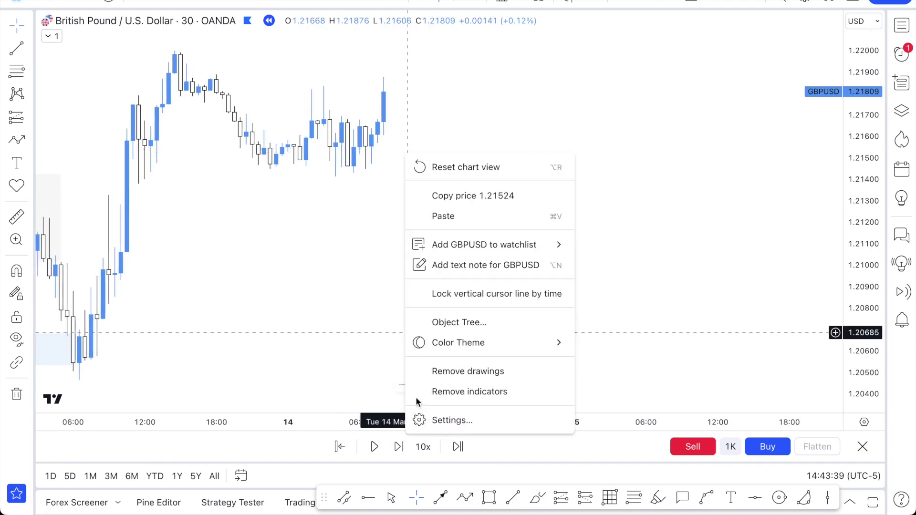
{"action": "left_click", "coordinate": [389, 221]}
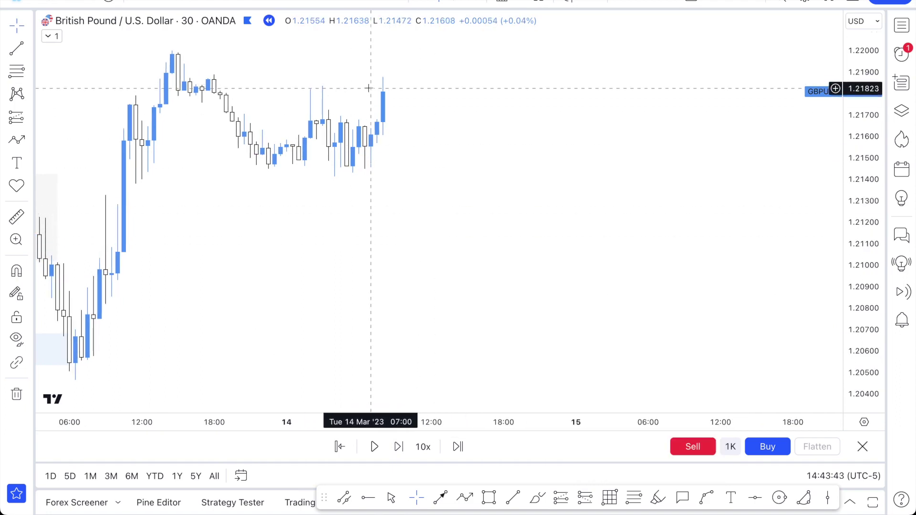
Step: Check the price action on the 3-minute interval and return the chart to 30 minutes
{"action": "left_click", "coordinate": [243, 1]}
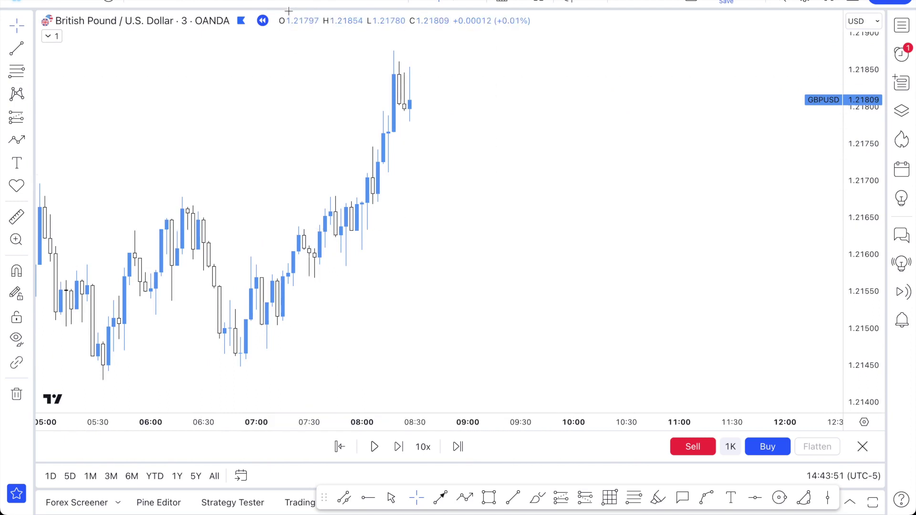
{"action": "type", "text": "30"}
{"action": "key", "text": "Return"}
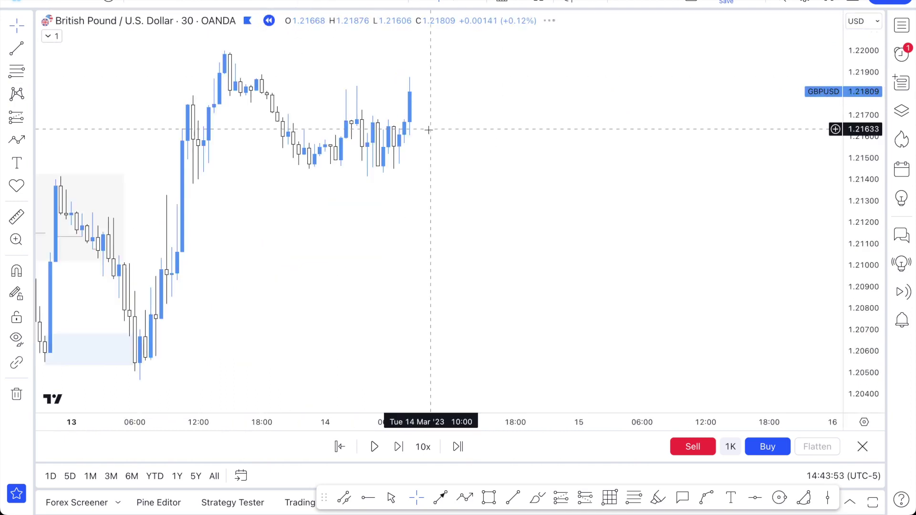
Step: Advance the replay by one 30-minute candle to examine the 08:30 NFP-time reaction
{"action": "left_click", "coordinate": [396, 450]}
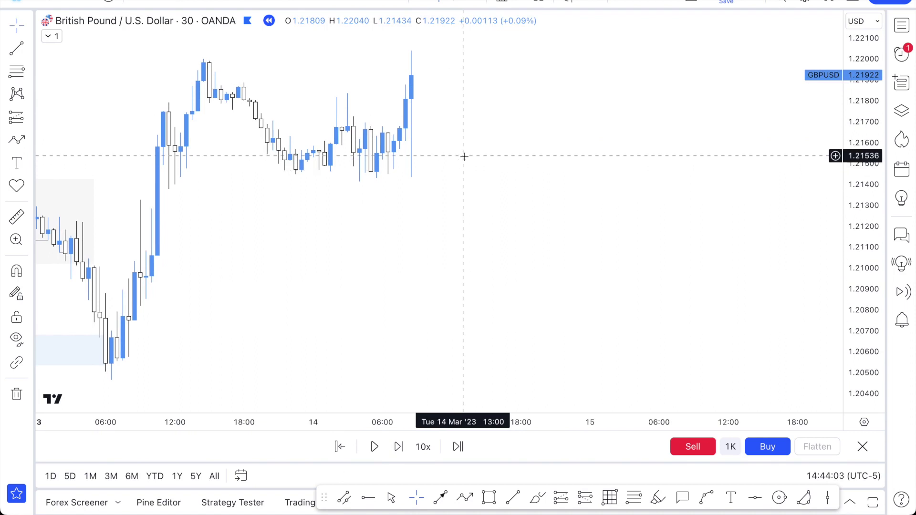
{"action": "scroll", "coordinate": [463, 156], "scroll_direction": "up", "scroll_amount": 2}
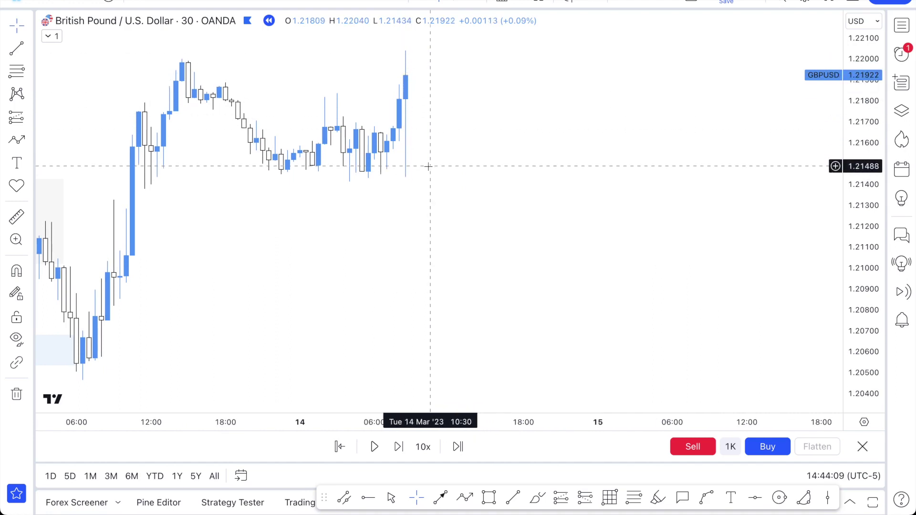
{"action": "scroll", "coordinate": [411, 102], "scroll_direction": "up", "scroll_amount": 1}
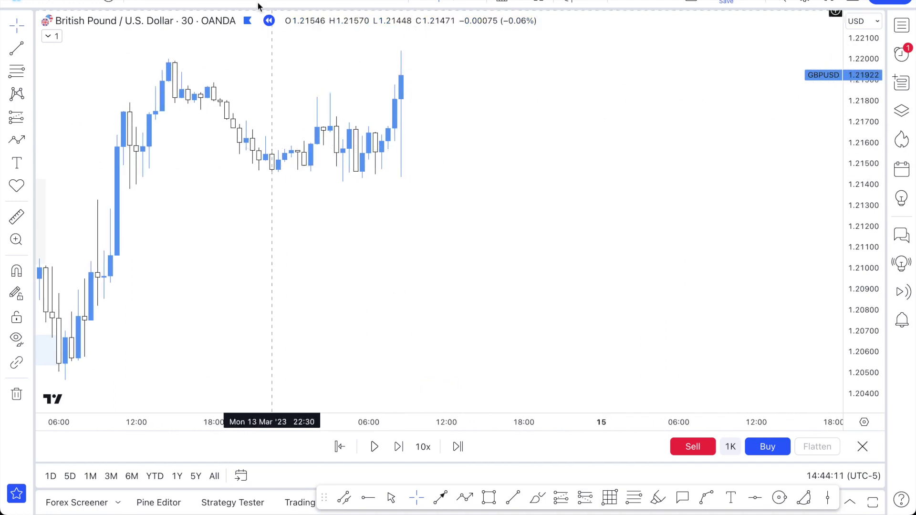
Step: Switch the chart to the 3-minute interval and restart the replay from Tue 14 Mar '23 08:30
{"action": "left_click", "coordinate": [243, 4]}
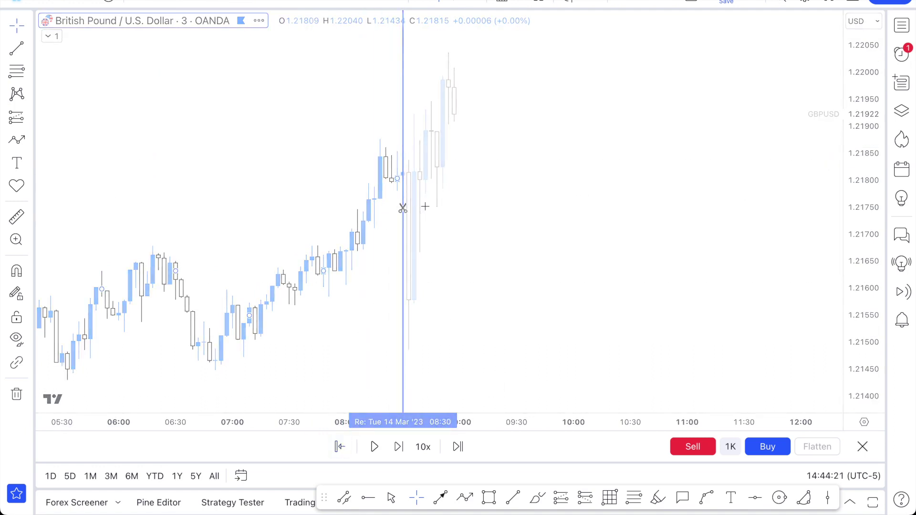
{"action": "left_click", "coordinate": [404, 208]}
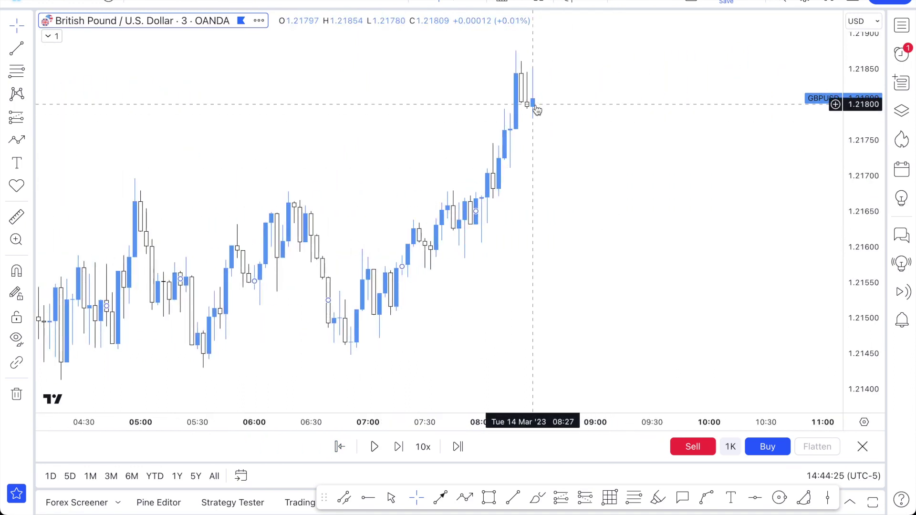
Step: Draw a rectangle around the latest candles from 08:15 to 08:45, about 1.21856 to 1.21703, and apply the "red box" template
{"action": "left_click", "coordinate": [489, 498]}
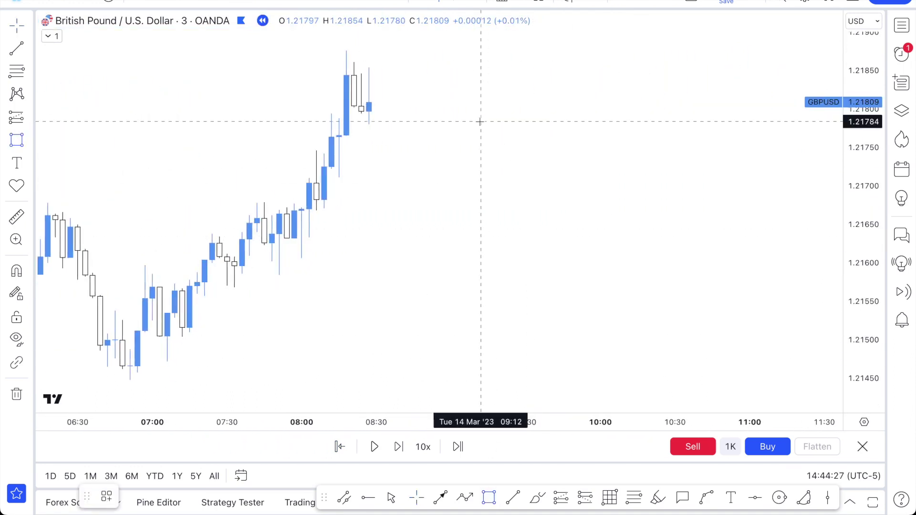
{"action": "scroll", "coordinate": [481, 122], "scroll_direction": "up", "scroll_amount": 3}
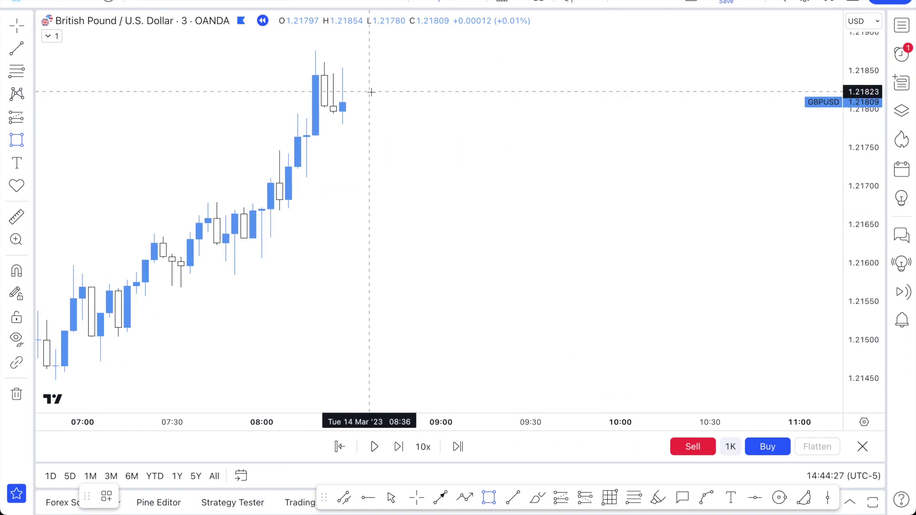
{"action": "left_click", "coordinate": [333, 65]}
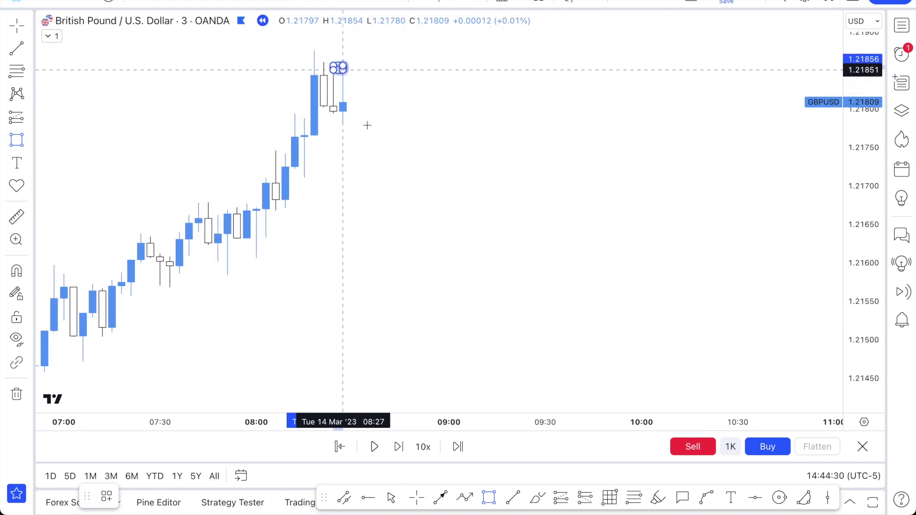
{"action": "left_click", "coordinate": [304, 184]}
{"action": "left_click_drag", "start_coordinate": [334, 125], "coordinate": [401, 125]}
{"action": "right_click", "coordinate": [401, 125]}
{"action": "mouse_move", "coordinate": [487, 139]}
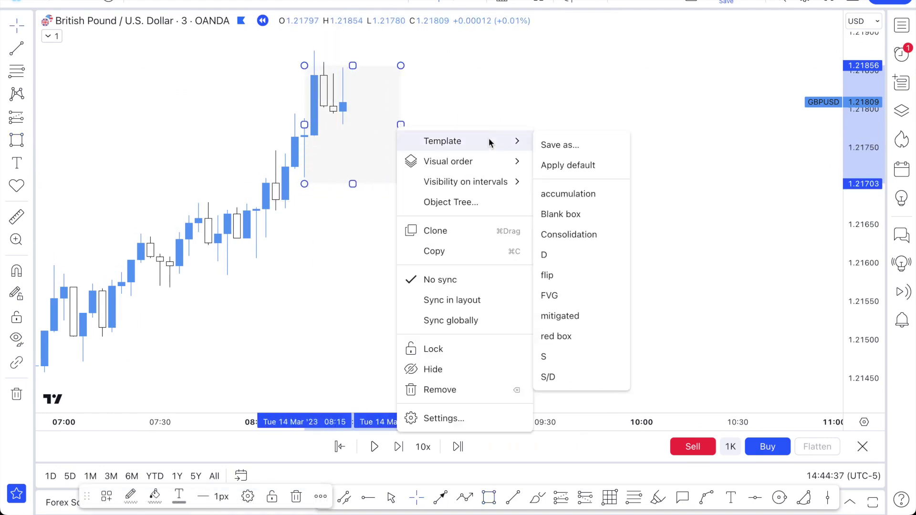
{"action": "left_click", "coordinate": [562, 338]}
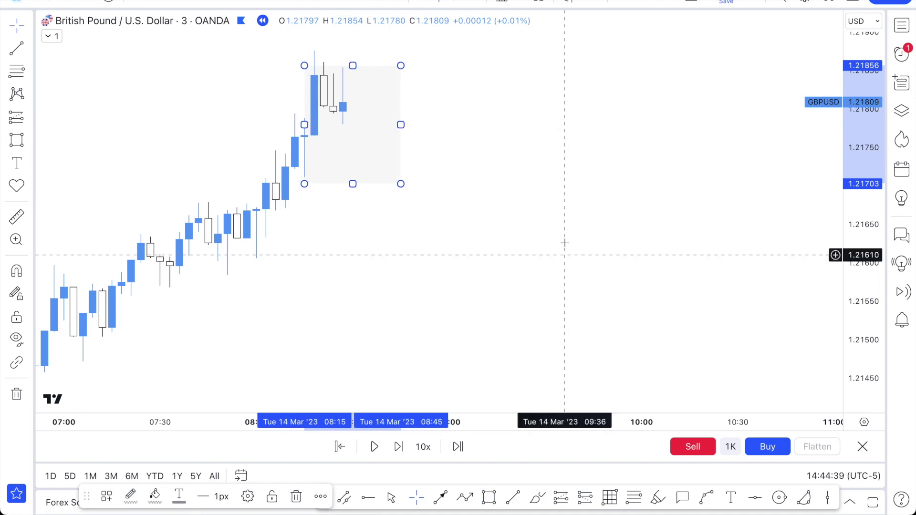
Step: Adjust the red box's upper edge to about 1.21857 and its lower left corner to 08:12 at about 1.21705
{"action": "left_click", "coordinate": [357, 66]}
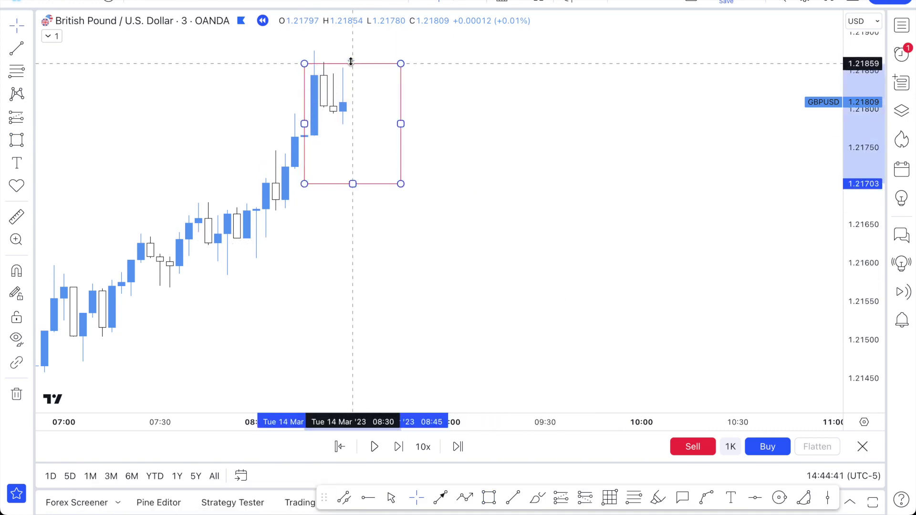
{"action": "left_click_drag", "start_coordinate": [354, 65], "coordinate": [350, 66]}
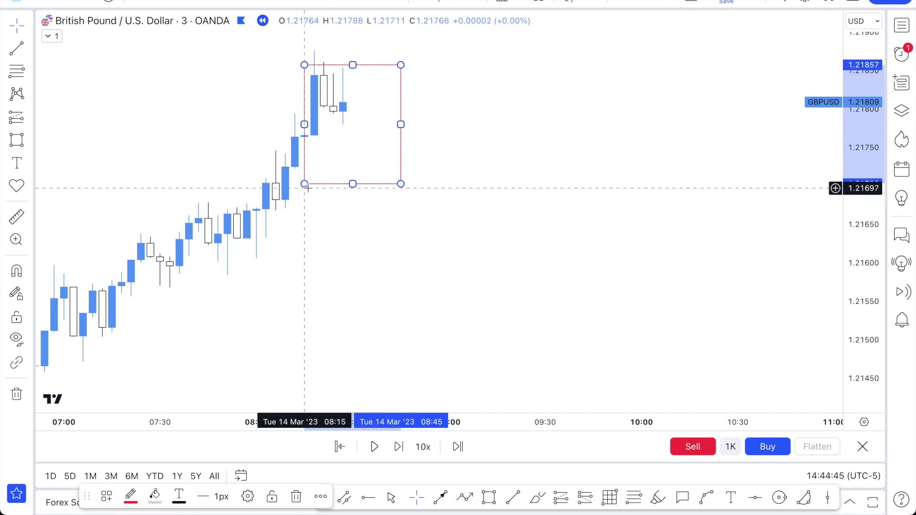
{"action": "left_click_drag", "start_coordinate": [305, 184], "coordinate": [294, 182]}
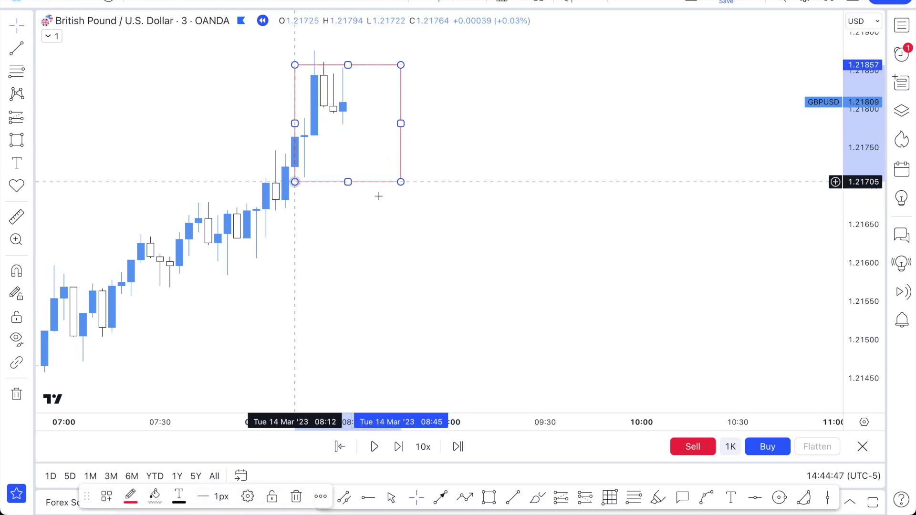
{"action": "left_click", "coordinate": [435, 199]}
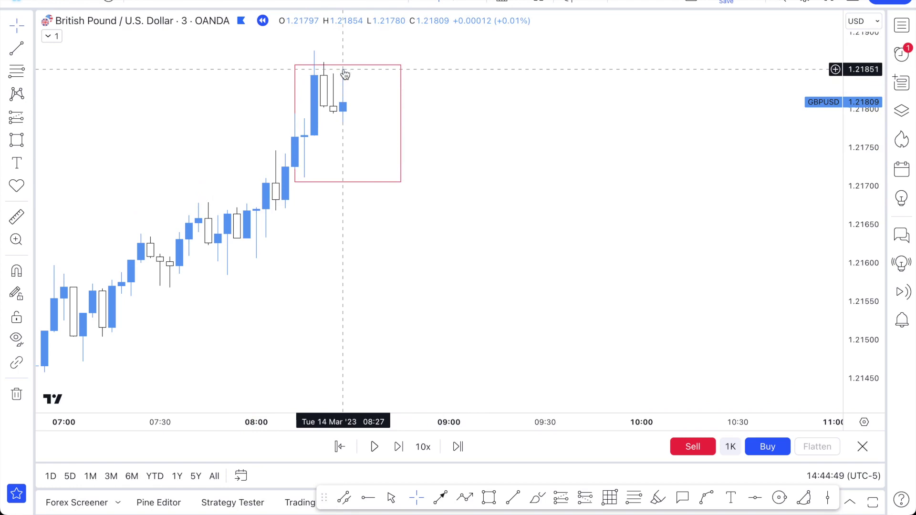
Step: Raise the red box's upper edge to about 1.21878 and align its left edge with the 08:12 candle
{"action": "left_click", "coordinate": [345, 74]}
{"action": "left_click_drag", "start_coordinate": [297, 64], "coordinate": [302, 49]}
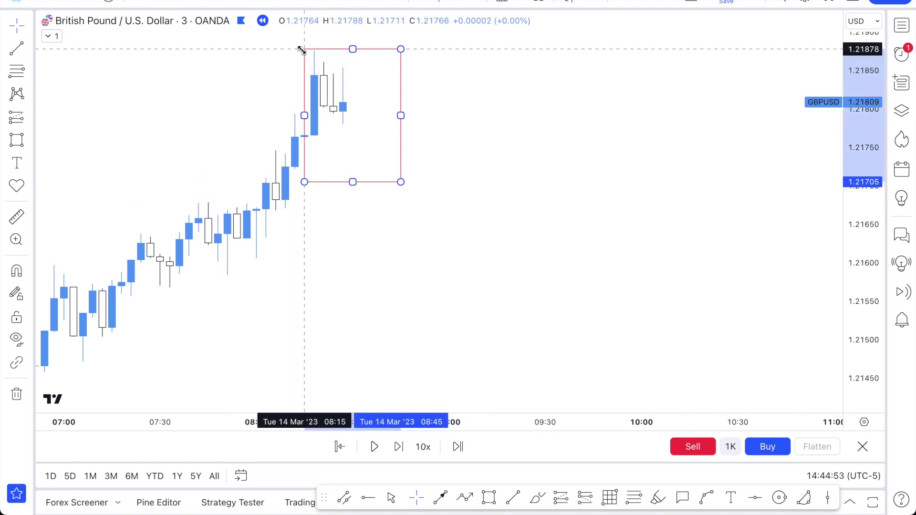
{"action": "left_click", "coordinate": [307, 50]}
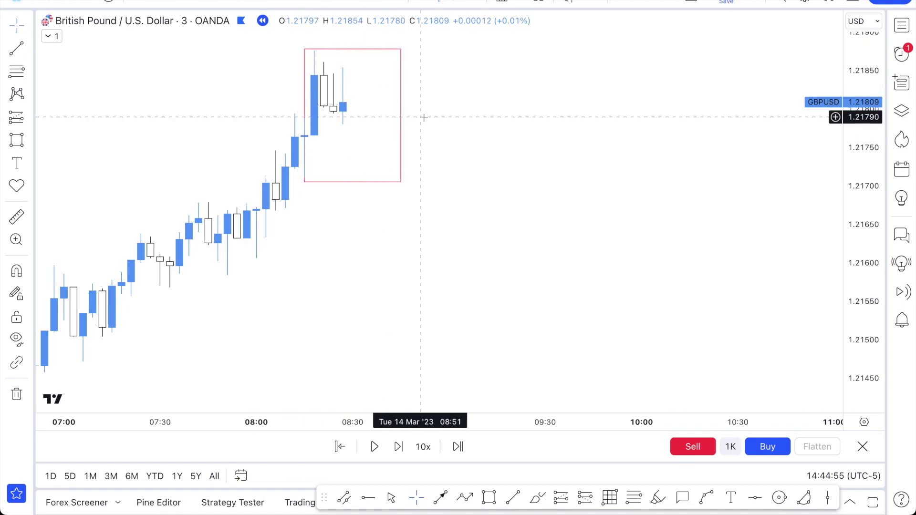
{"action": "left_click_drag", "start_coordinate": [305, 115], "coordinate": [295, 115]}
{"action": "left_click", "coordinate": [438, 139]}
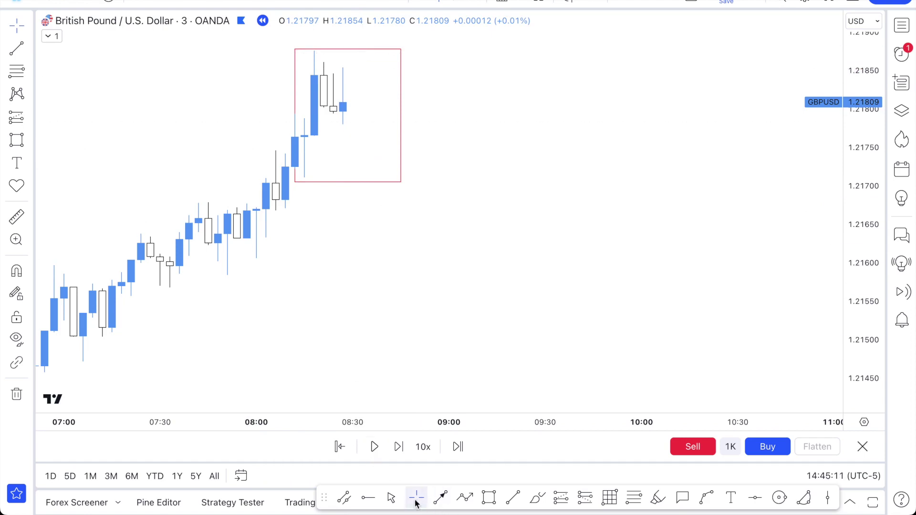
Step: Sketch a brush stroke falling from beside the last candle to below the red box, and delete it
{"action": "left_click", "coordinate": [537, 498]}
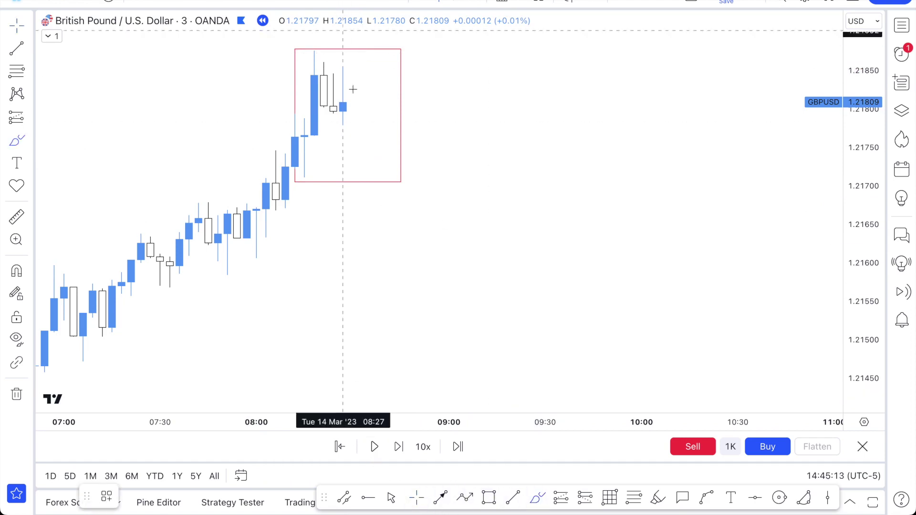
{"action": "left_click_drag", "start_coordinate": [353, 89], "coordinate": [354, 225]}
{"action": "key", "text": "Delete"}
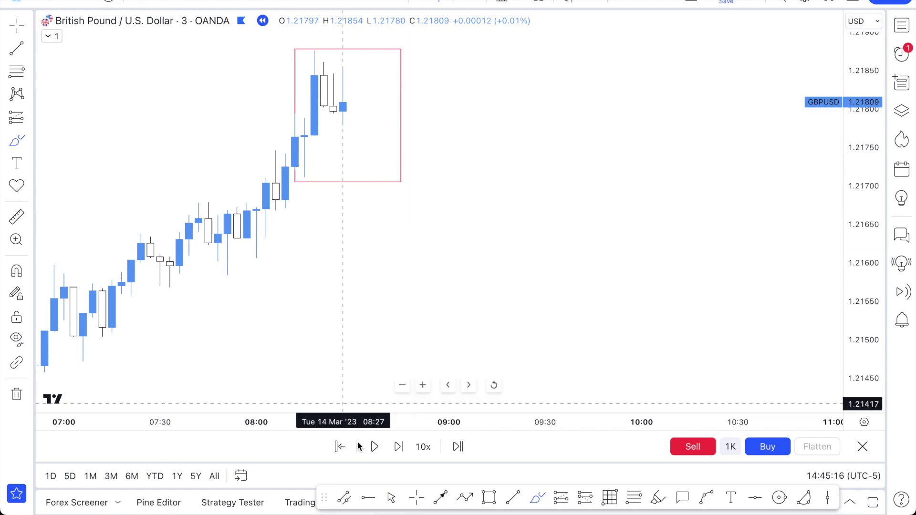
Step: Advance the replay by one candle to show the 08:30 news candle, and leave the Brush tool
{"action": "left_click", "coordinate": [402, 450]}
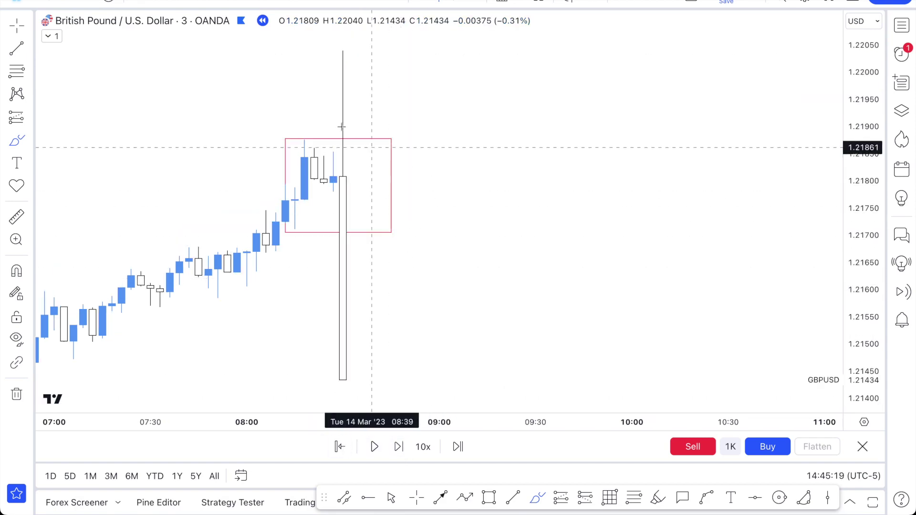
{"action": "key", "text": "Escape"}
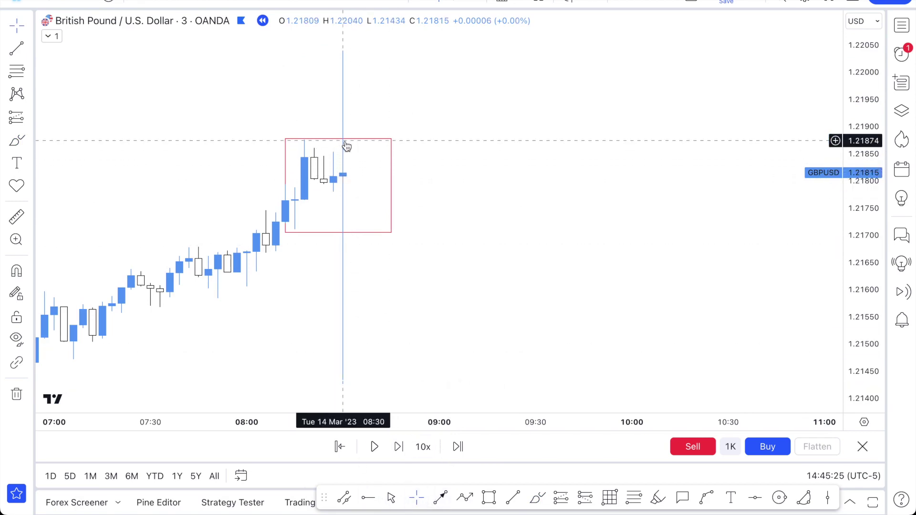
Step: Measure the price distance from the red box's upper edge to the high of the 08:30 candle, and clear the measurement
{"action": "left_click", "coordinate": [16, 217]}
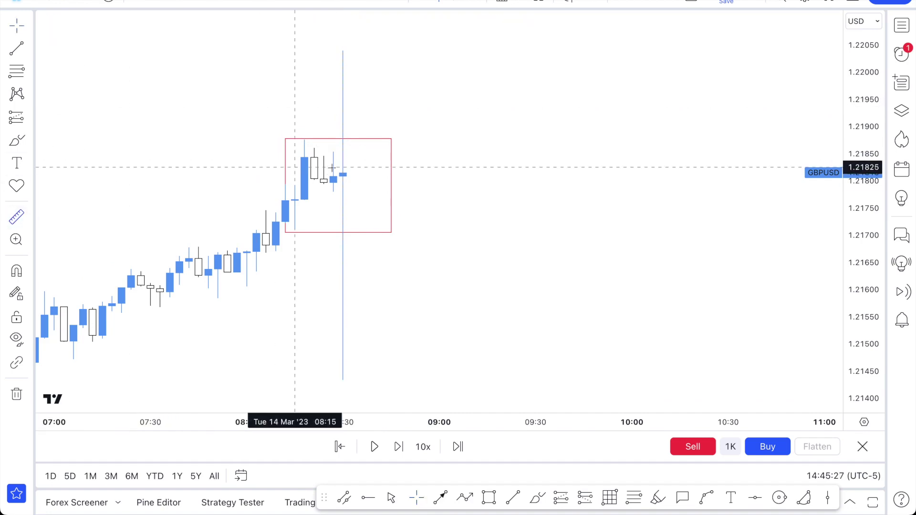
{"action": "left_click", "coordinate": [343, 138]}
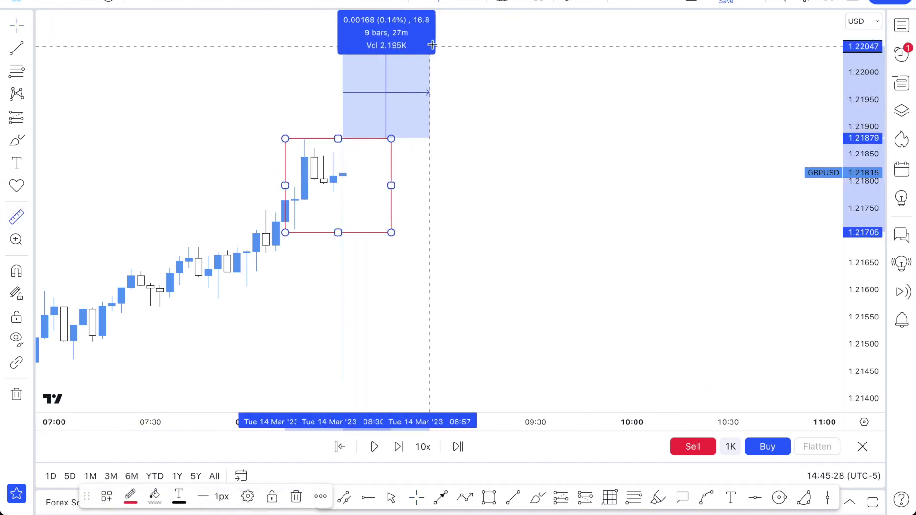
{"action": "left_click", "coordinate": [468, 51]}
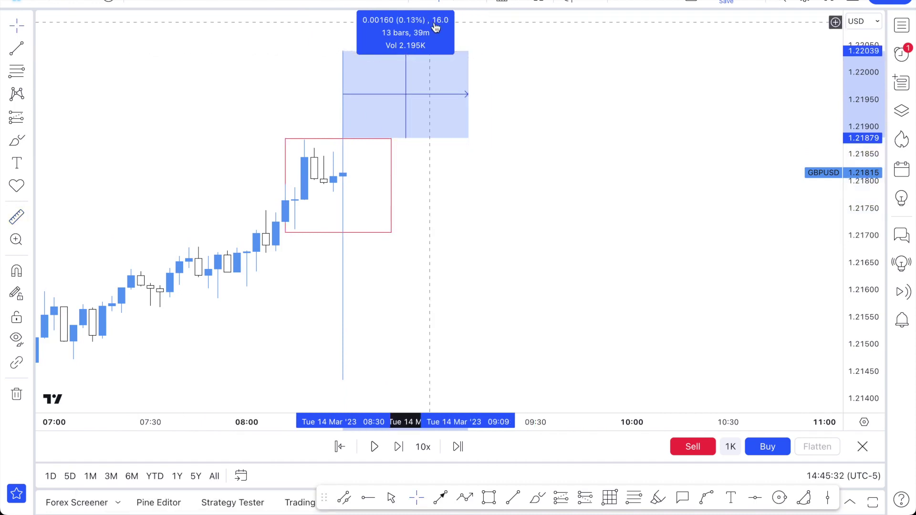
{"action": "left_click", "coordinate": [459, 164]}
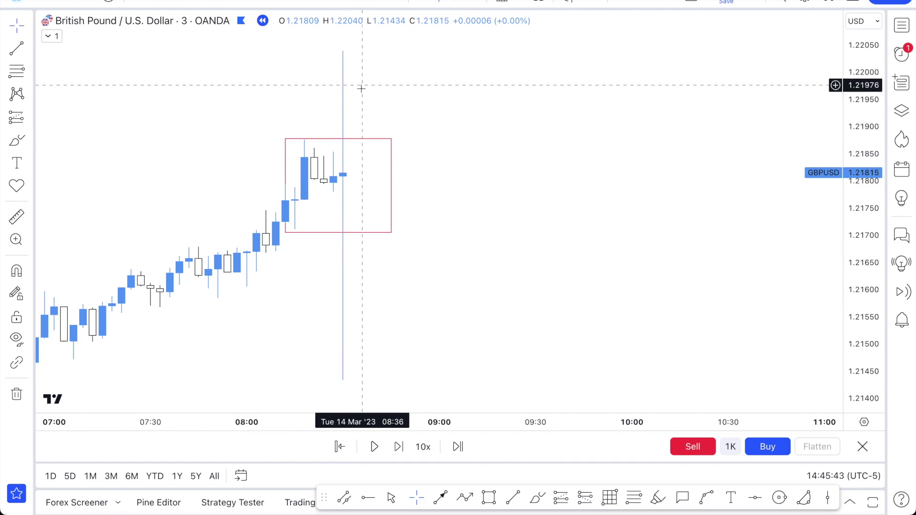
Step: Measure the price distance from the red box's lower edge down to the 08:30 candle's low, and clear the measurement
{"action": "scroll", "coordinate": [401, 191], "scroll_direction": "down", "scroll_amount": 1}
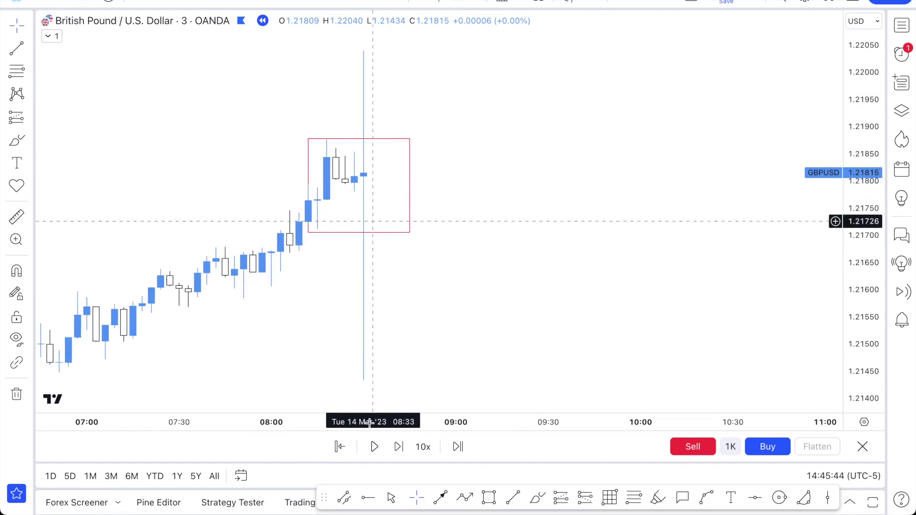
{"action": "left_click", "coordinate": [17, 217]}
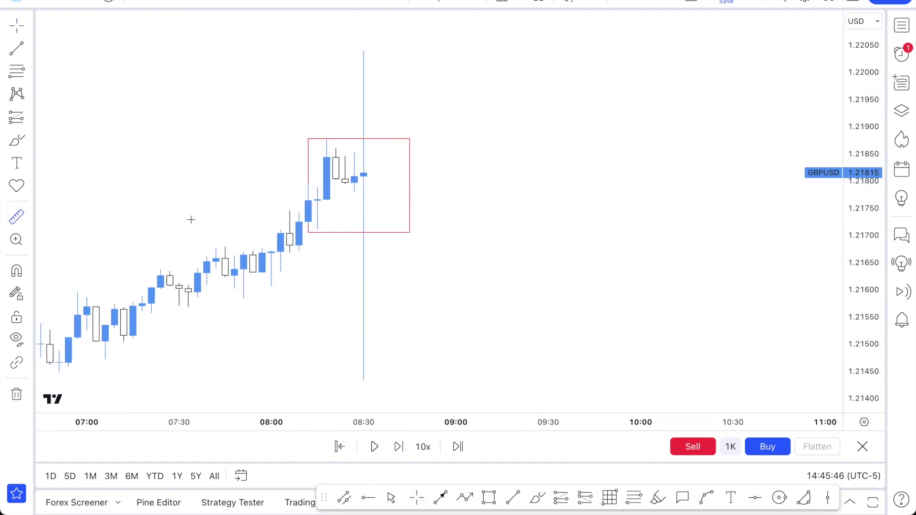
{"action": "left_click", "coordinate": [364, 231]}
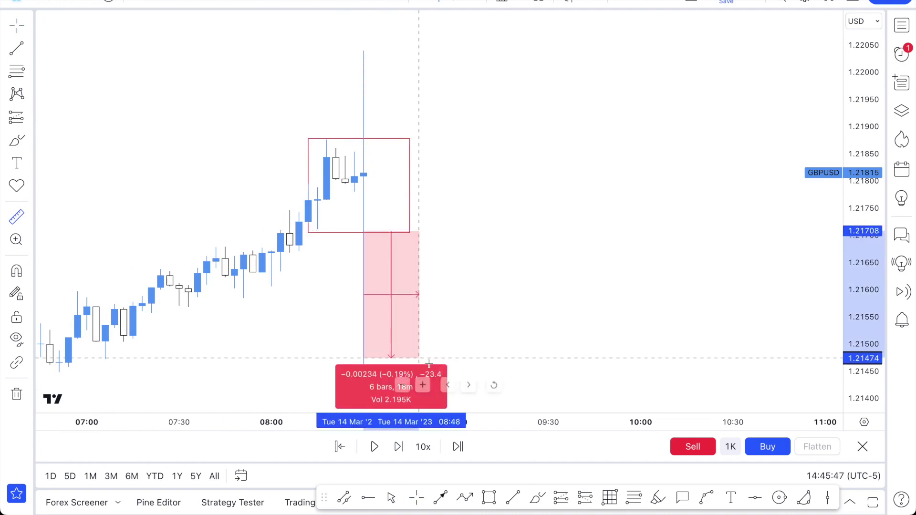
{"action": "left_click", "coordinate": [607, 380]}
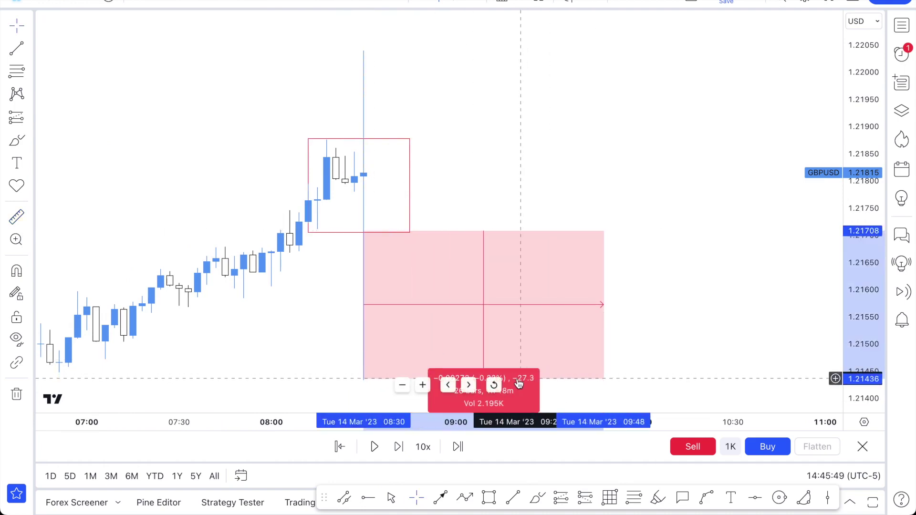
{"action": "left_click", "coordinate": [532, 178]}
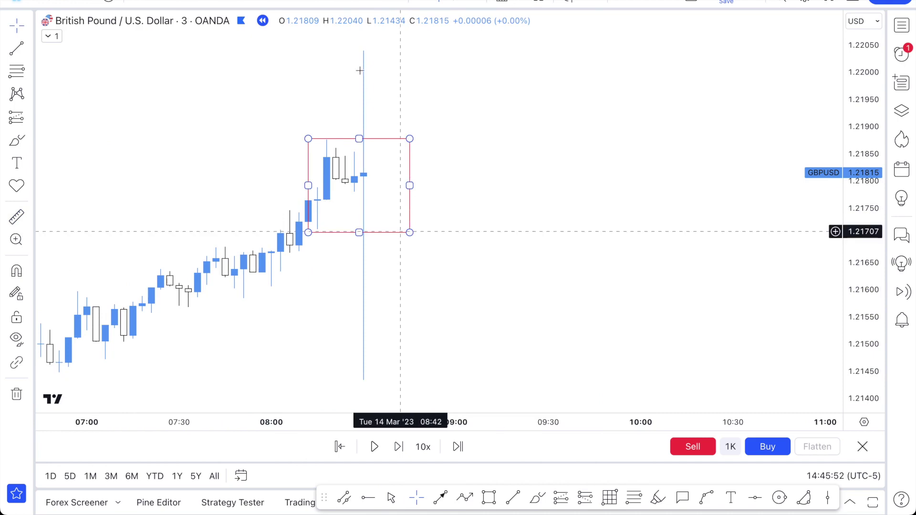
Step: Measure the 08:30 candle's upper wick above the red box once more, and clear the measurement
{"action": "scroll", "coordinate": [461, 225], "scroll_direction": "down", "scroll_amount": 2}
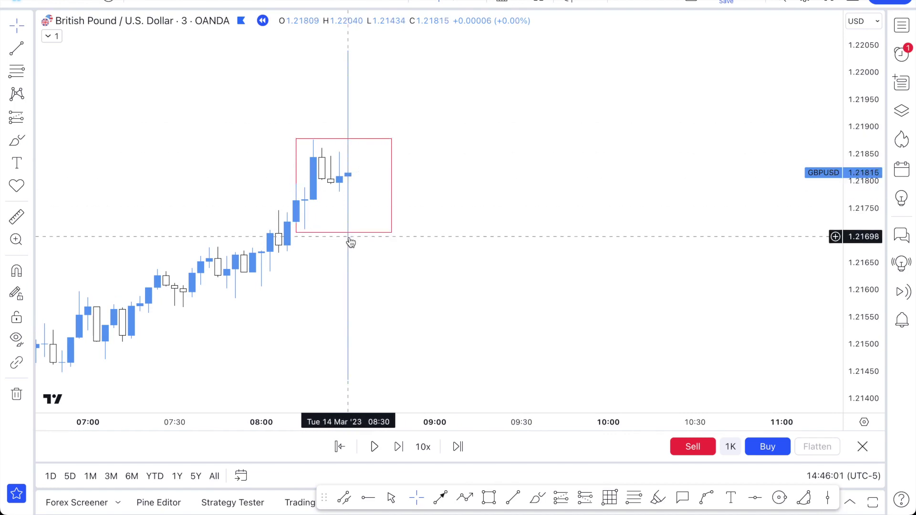
{"action": "scroll", "coordinate": [371, 239], "scroll_direction": "right", "scroll_amount": 1}
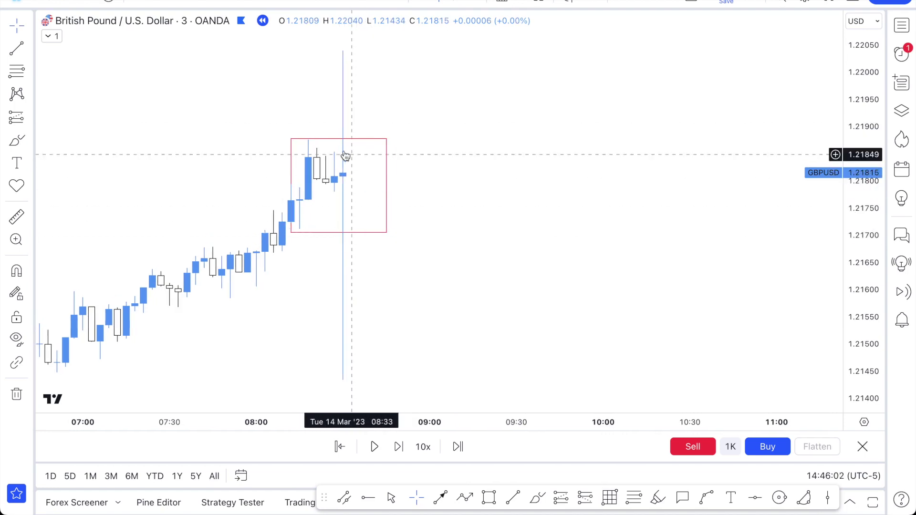
{"action": "left_click", "coordinate": [440, 149]}
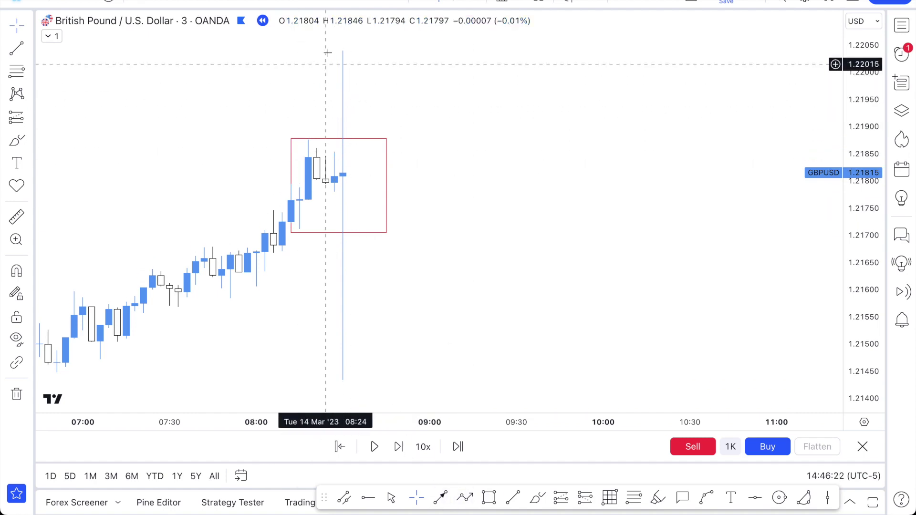
{"action": "left_click", "coordinate": [16, 217]}
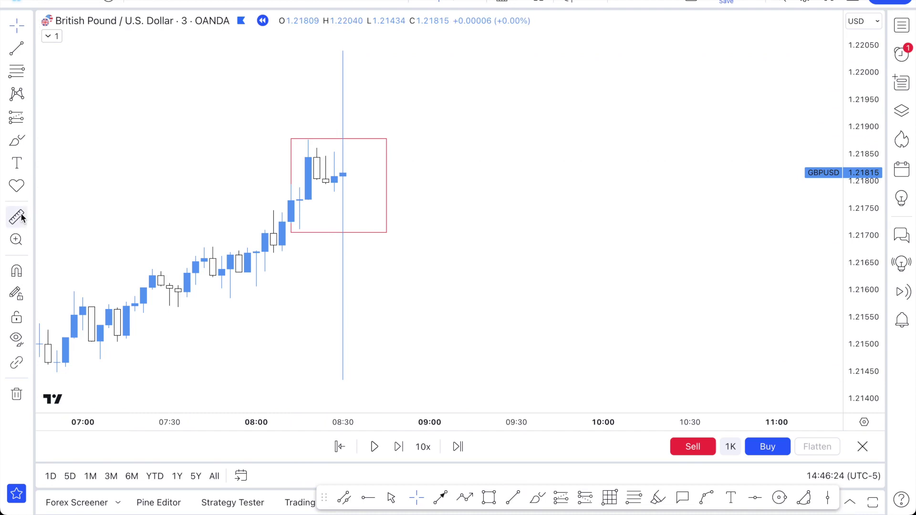
{"action": "left_click", "coordinate": [343, 135]}
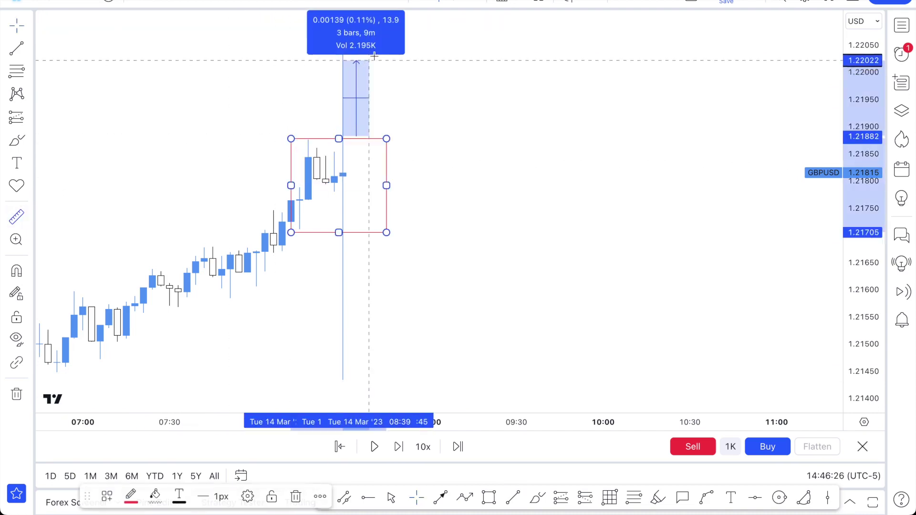
{"action": "left_click", "coordinate": [392, 59]}
{"action": "left_click", "coordinate": [403, 72]}
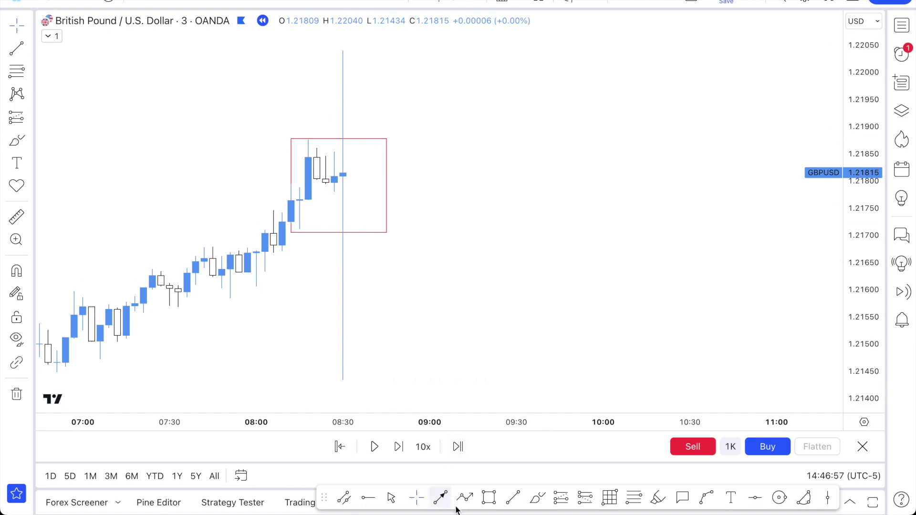
Step: Sketch brush strokes below the red box and vertically up through the 08:30 candle, and undo them
{"action": "mouse_move", "coordinate": [366, 231]}
{"action": "left_mouse_down"}
{"action": "mouse_move", "coordinate": [317, 250]}
{"action": "mouse_move", "coordinate": [387, 292]}
{"action": "left_mouse_up"}
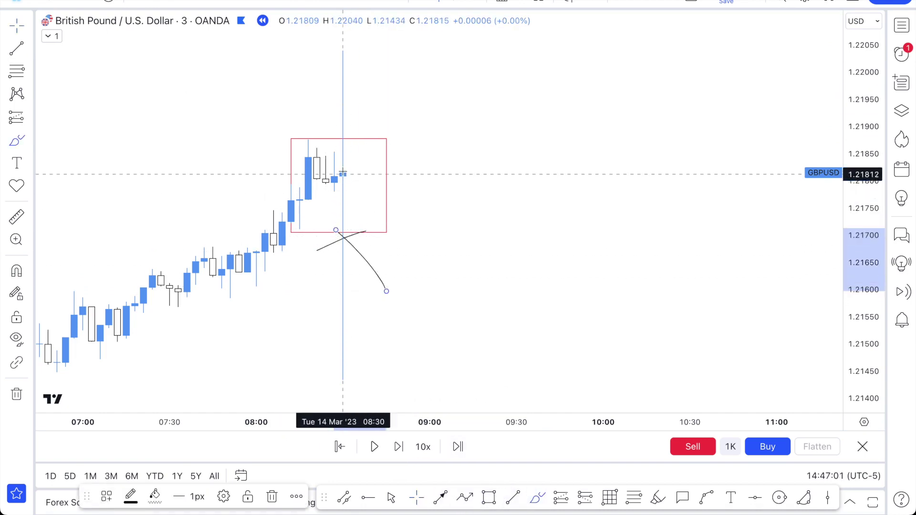
{"action": "left_click_drag", "start_coordinate": [343, 181], "coordinate": [341, 56]}
{"action": "key", "text": "ctrl+z"}
{"action": "key", "text": "ctrl+z"}
{"action": "left_click_drag", "start_coordinate": [343, 195], "coordinate": [343, 10]}
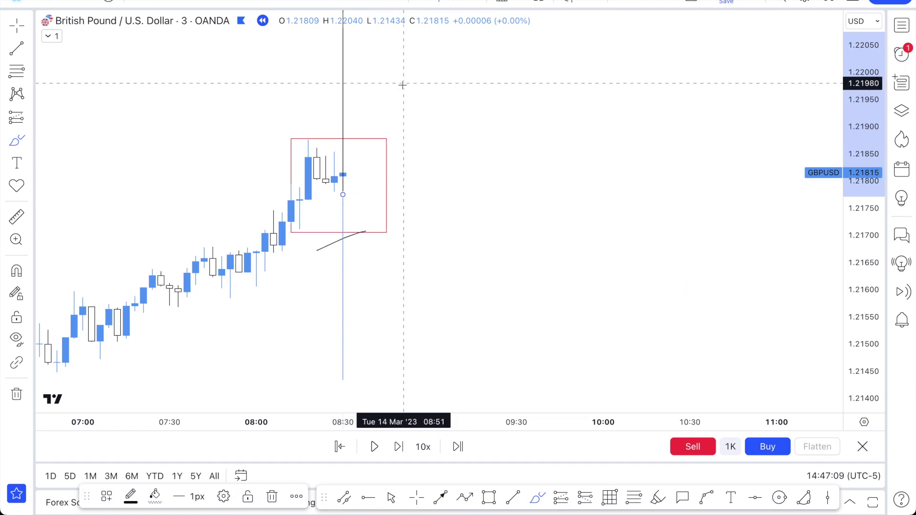
{"action": "key", "text": "ctrl+z"}
{"action": "key", "text": "ctrl+z"}
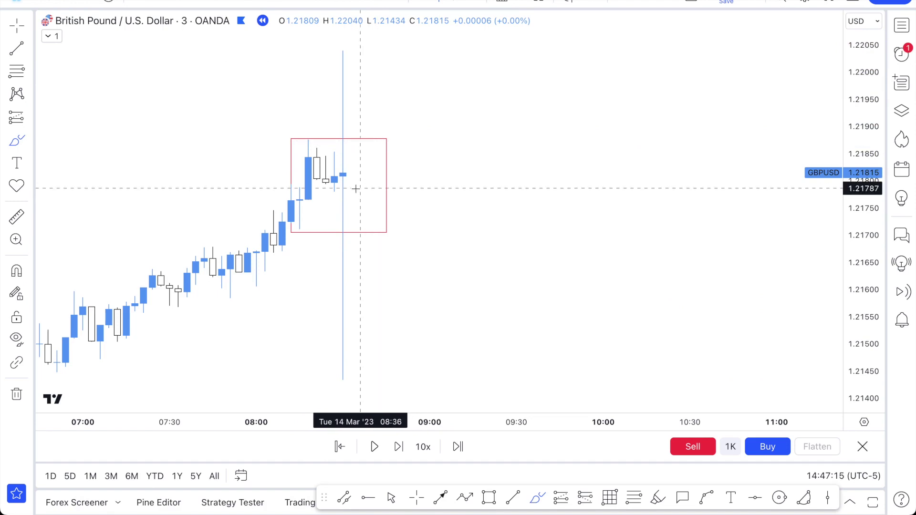
Step: Sketch a large brush loop around the red box and a short mark on the 08:30 upper wick, and undo both
{"action": "mouse_move", "coordinate": [366, 75]}
{"action": "left_mouse_down"}
{"action": "mouse_move", "coordinate": [349, 321]}
{"action": "mouse_move", "coordinate": [396, 220]}
{"action": "left_mouse_up"}
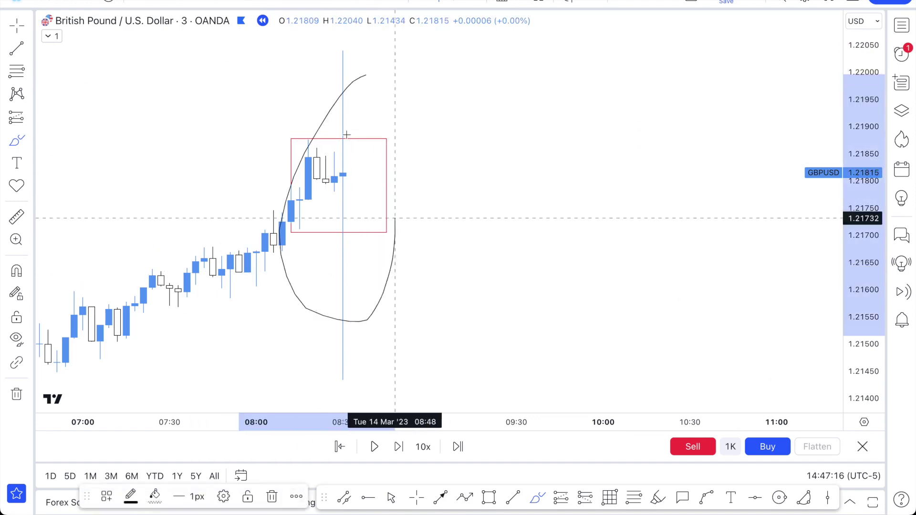
{"action": "key", "text": "ctrl+z"}
{"action": "left_click_drag", "start_coordinate": [342, 85], "coordinate": [340, 49]}
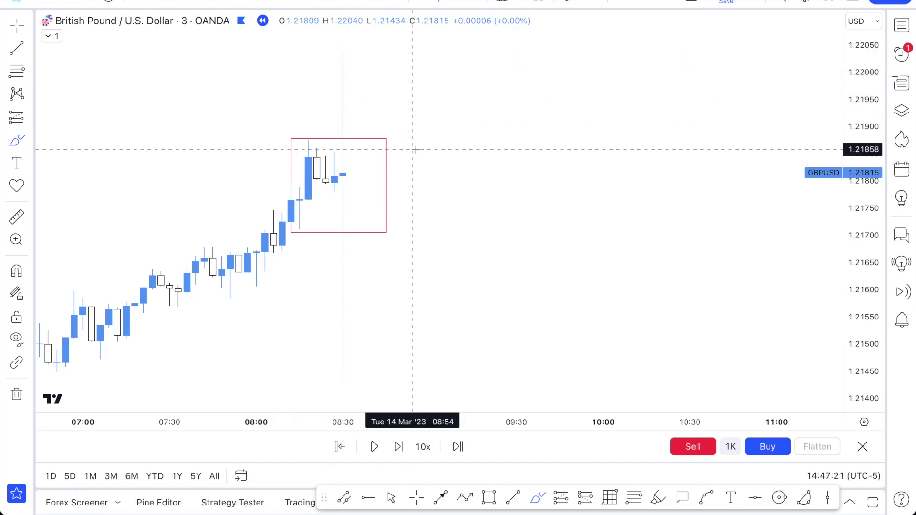
Step: Sketch a brush stroke rising from the 08:30 candle's body to about 1.21980, and undo it
{"action": "scroll", "coordinate": [416, 150], "scroll_direction": "down", "scroll_amount": 4}
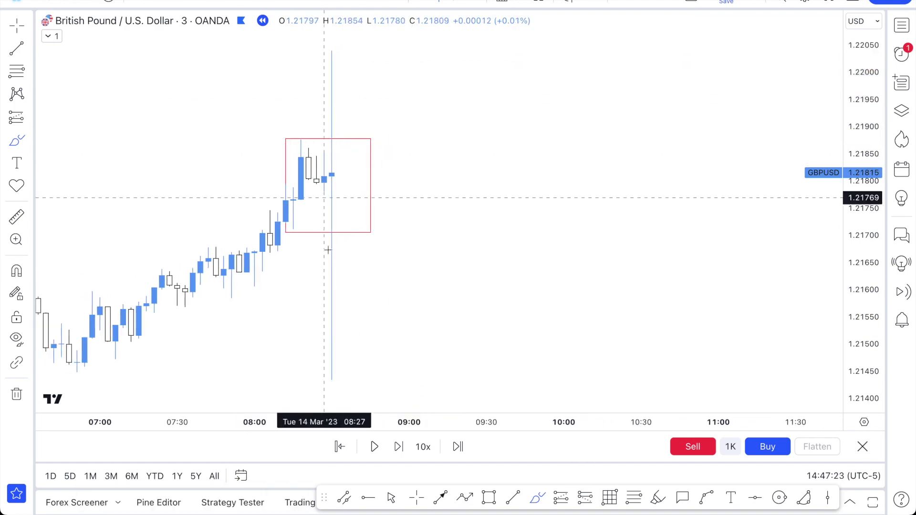
{"action": "scroll", "coordinate": [363, 168], "scroll_direction": "down", "scroll_amount": 1}
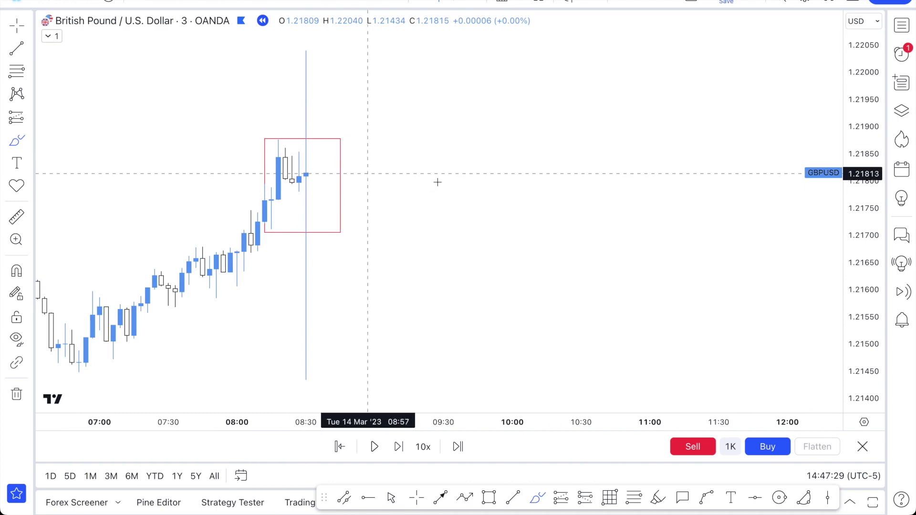
{"action": "left_click_drag", "start_coordinate": [306, 176], "coordinate": [313, 82]}
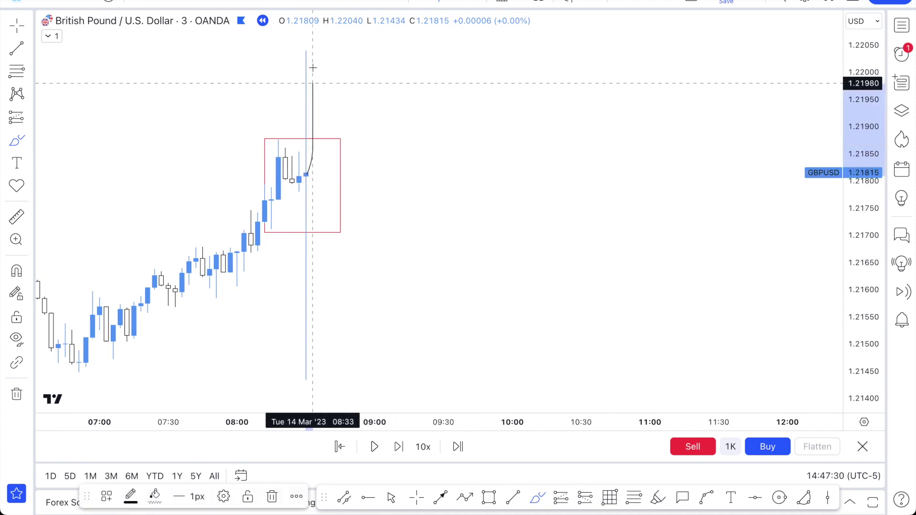
{"action": "key", "text": "ctrl+z"}
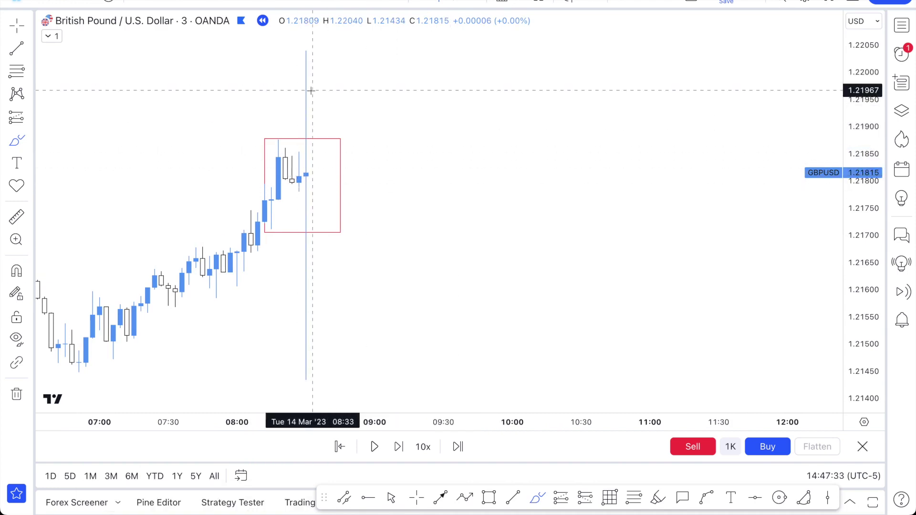
Step: Sketch a zigzag consolidation with the Brush in the empty area from about 10:20 to 11:30, ending in a spike up to about 1.21965
{"action": "scroll", "coordinate": [405, 198], "scroll_direction": "down", "scroll_amount": 3}
{"action": "mouse_move", "coordinate": [370, 239]}
{"action": "left_mouse_down"}
{"action": "mouse_move", "coordinate": [399, 170]}
{"action": "mouse_move", "coordinate": [423, 229]}
{"action": "mouse_move", "coordinate": [443, 175]}
{"action": "mouse_move", "coordinate": [462, 222]}
{"action": "mouse_move", "coordinate": [482, 182]}
{"action": "mouse_move", "coordinate": [498, 219]}
{"action": "mouse_move", "coordinate": [492, 121]}
{"action": "left_mouse_up"}
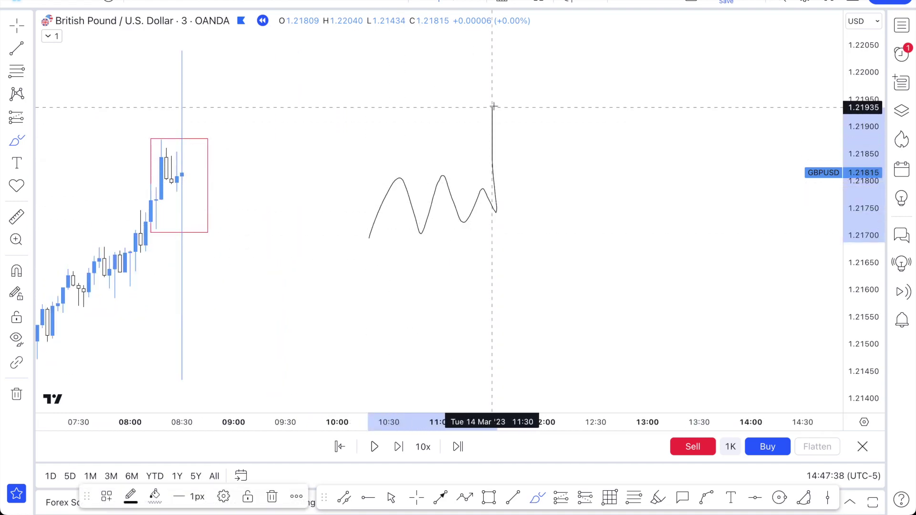
Step: Try brush strokes falling from the spike's tip to about 1.21480 and marking the spike, and remove them
{"action": "left_click_drag", "start_coordinate": [493, 90], "coordinate": [518, 354]}
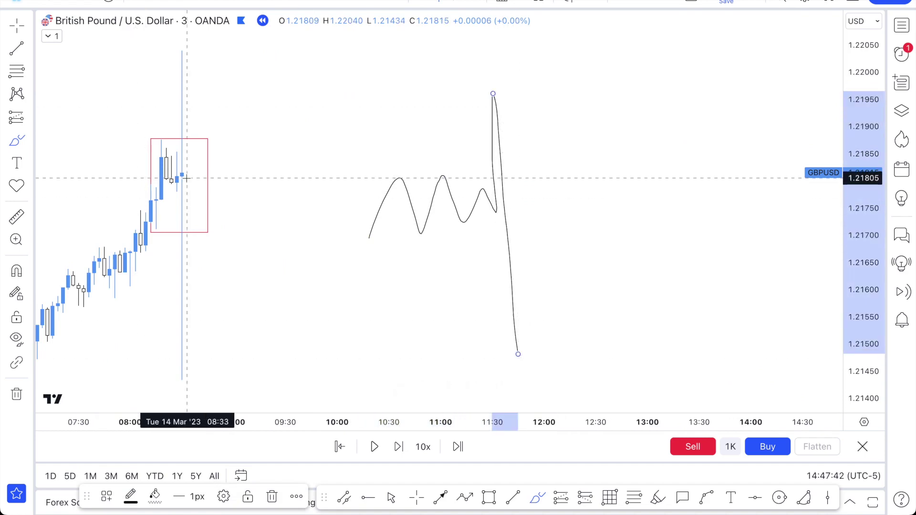
{"action": "key", "text": "Delete"}
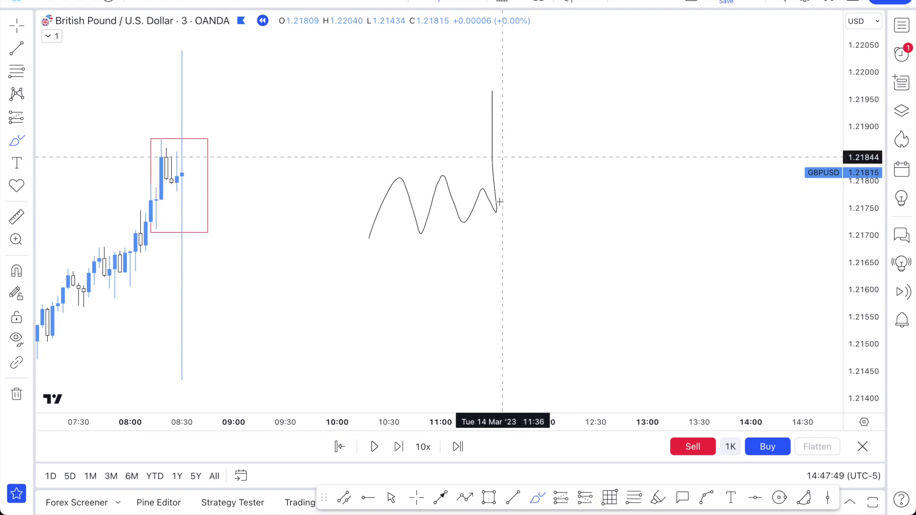
{"action": "left_click_drag", "start_coordinate": [498, 214], "coordinate": [504, 73]}
{"action": "key", "text": "super+z"}
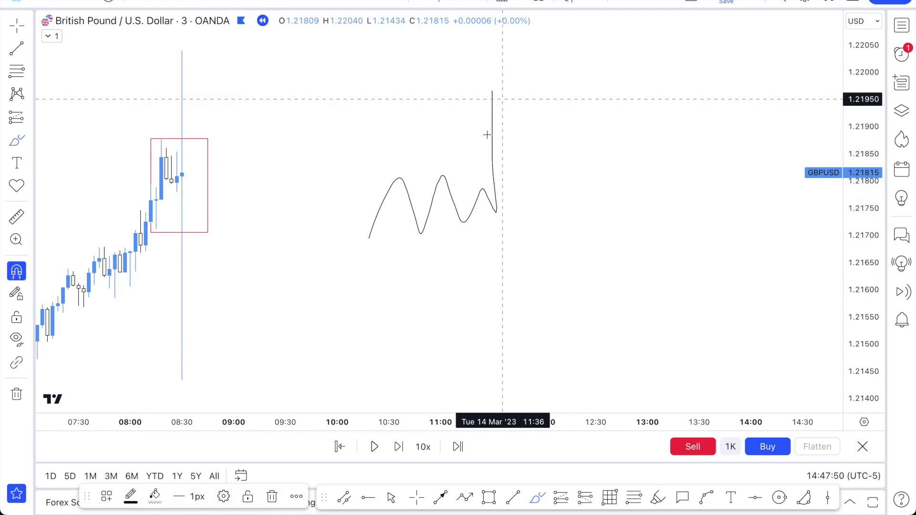
{"action": "mouse_move", "coordinate": [479, 92]}
{"action": "left_mouse_down"}
{"action": "mouse_move", "coordinate": [514, 92]}
{"action": "mouse_move", "coordinate": [495, 101]}
{"action": "mouse_move", "coordinate": [520, 71]}
{"action": "left_mouse_up"}
{"action": "key", "text": "super+z"}
{"action": "key", "text": "super+z"}
Step: Sketch a falling brush move beside the spike in two strokes from about 1.21940 down to about 1.21490, without a horizontal line across it
{"action": "left_click_drag", "start_coordinate": [498, 104], "coordinate": [508, 253]}
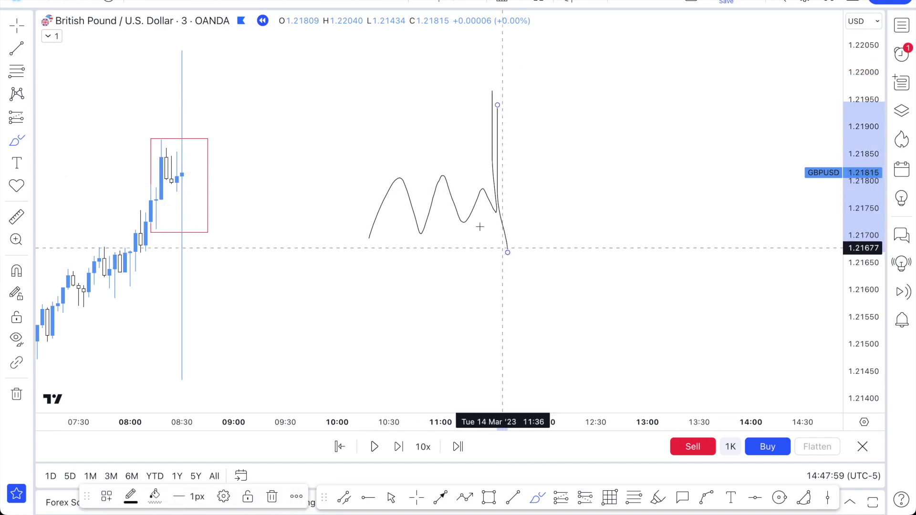
{"action": "left_click_drag", "start_coordinate": [474, 222], "coordinate": [549, 222]}
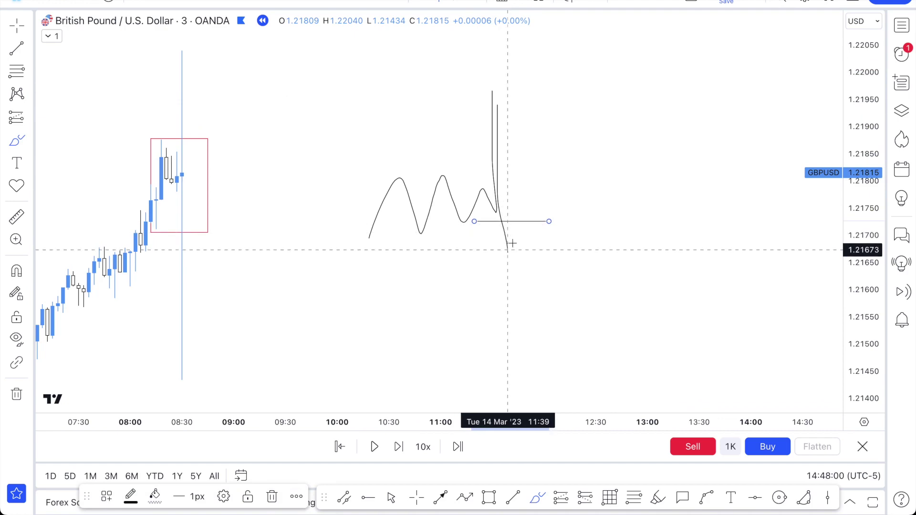
{"action": "key", "text": "super+z"}
{"action": "left_click_drag", "start_coordinate": [499, 219], "coordinate": [519, 350]}
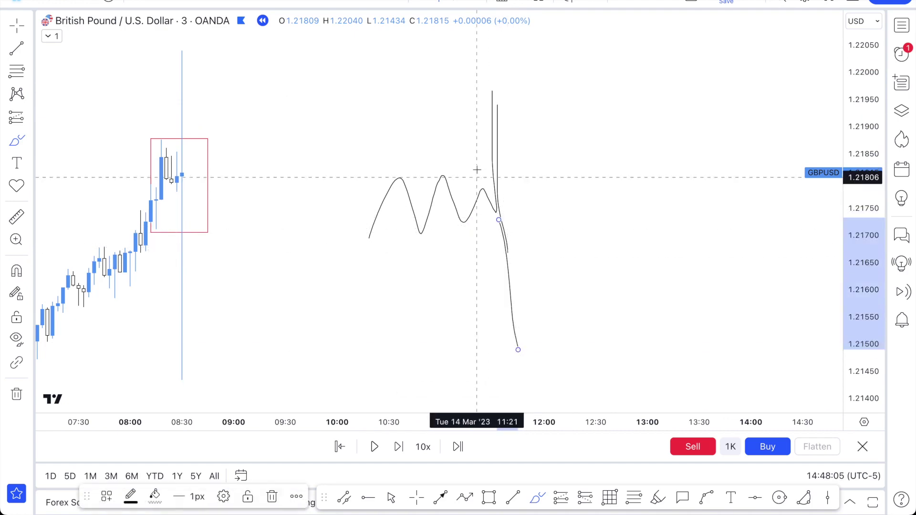
Step: Mark the lower end of the falling move with short crossing brush strokes at about 1.21475
{"action": "left_click_drag", "start_coordinate": [490, 160], "coordinate": [493, 90]}
{"action": "left_click_drag", "start_coordinate": [497, 160], "coordinate": [519, 339]}
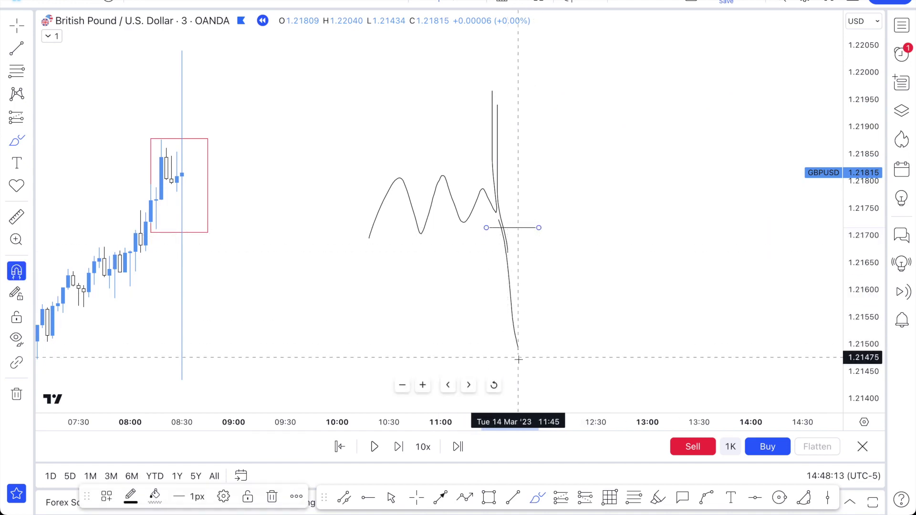
{"action": "mouse_move", "coordinate": [519, 357]}
{"action": "left_mouse_down"}
{"action": "mouse_move", "coordinate": [540, 352]}
{"action": "mouse_move", "coordinate": [523, 367]}
{"action": "left_mouse_up"}
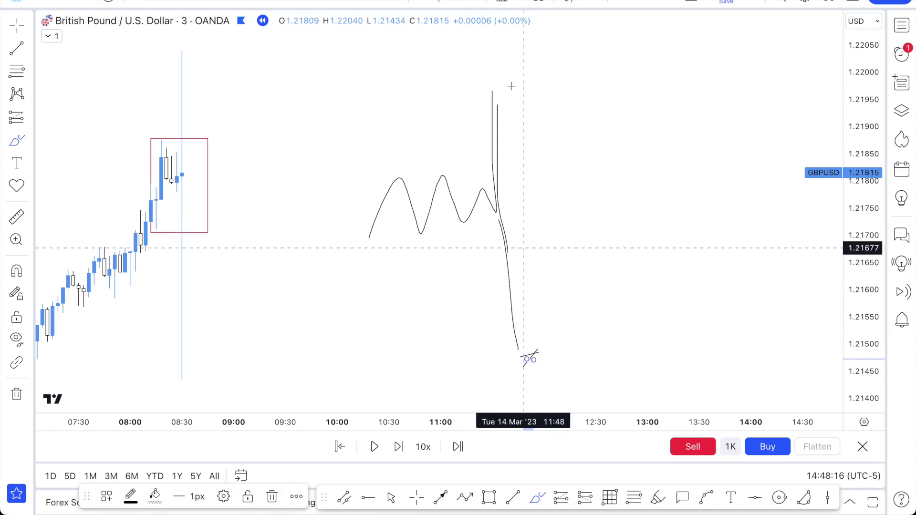
Step: Undo the crossing marks at the falling move's lower end and the falling brush strokes beside the spike
{"action": "key", "text": "super+z"}
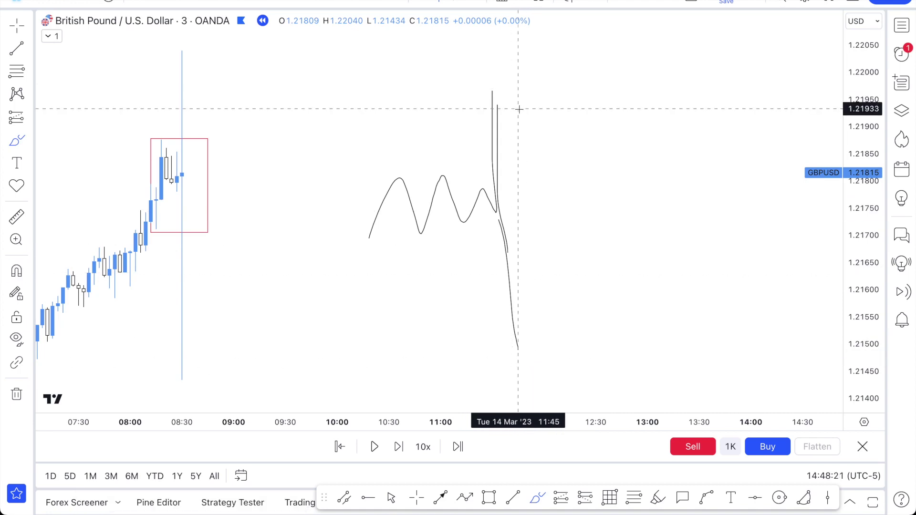
{"action": "key", "text": "ctrl+z"}
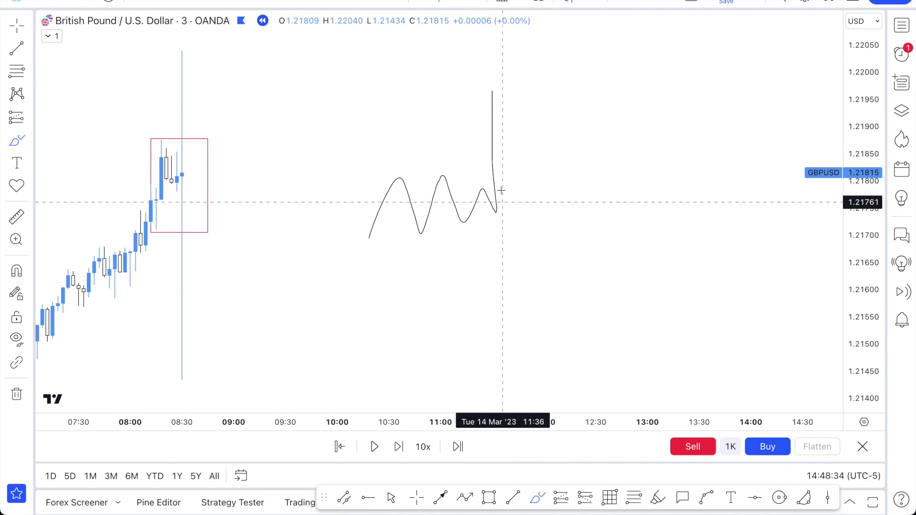
Step: Try brush strokes rising beside and beyond the spike plus a short horizontal one at about 1.21824, and remove them
{"action": "left_click_drag", "start_coordinate": [500, 202], "coordinate": [507, 86]}
{"action": "key", "text": "Delete"}
{"action": "left_click_drag", "start_coordinate": [496, 210], "coordinate": [487, 27]}
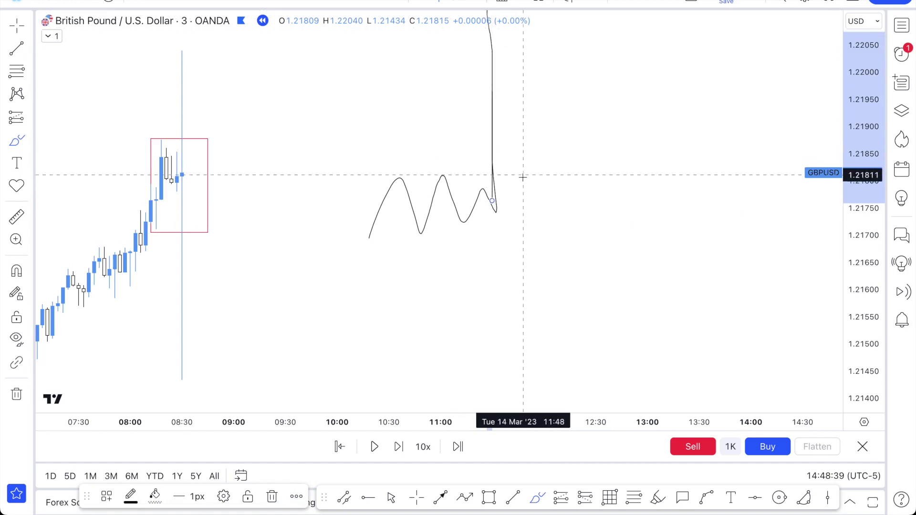
{"action": "left_click_drag", "start_coordinate": [454, 168], "coordinate": [513, 168]}
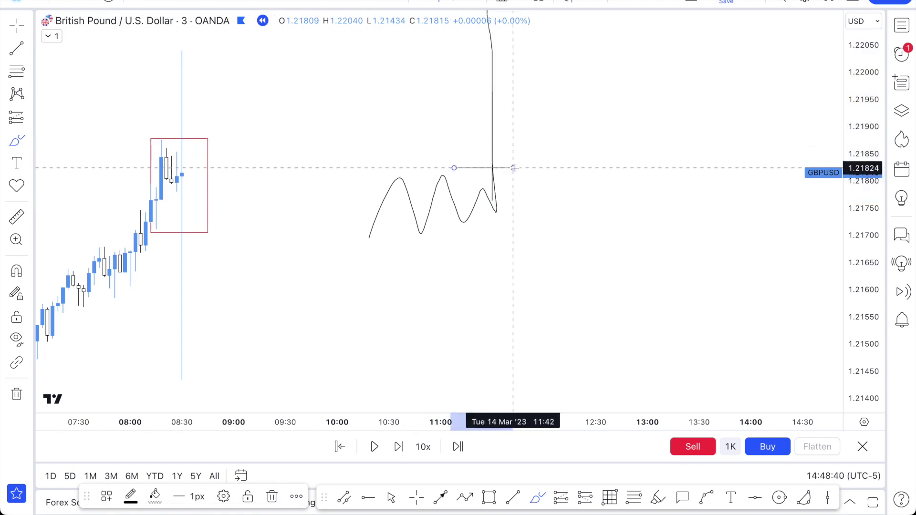
{"action": "key", "text": "ctrl+z"}
{"action": "key", "text": "ctrl+z"}
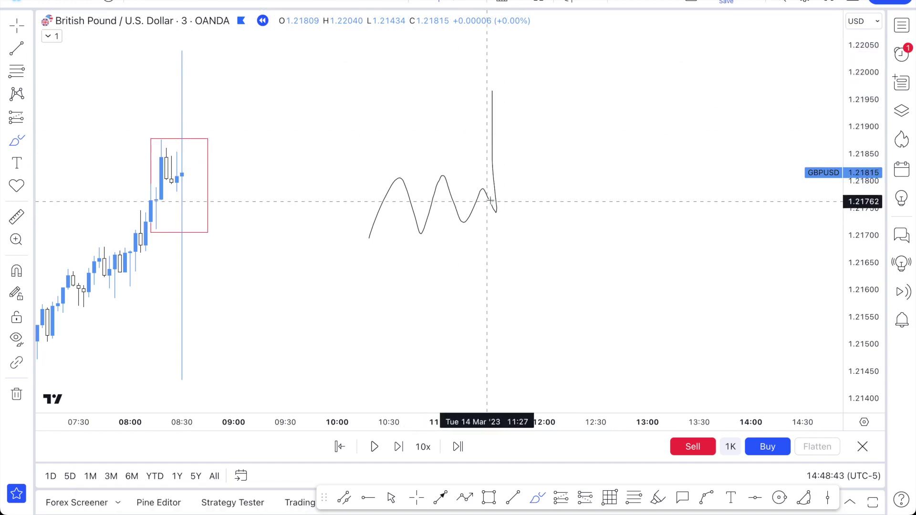
Step: Sketch a falling brush stroke from the spike's tip to about 1.21480, with short horizontal marks at about 1.21865 and 1.21700
{"action": "left_click_drag", "start_coordinate": [492, 90], "coordinate": [524, 358]}
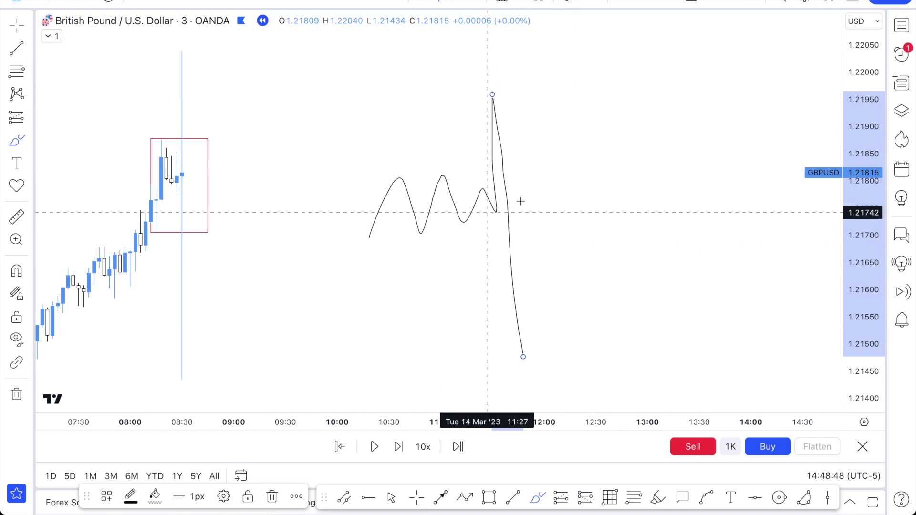
{"action": "left_click_drag", "start_coordinate": [480, 146], "coordinate": [498, 146]}
{"action": "left_click_drag", "start_coordinate": [480, 236], "coordinate": [518, 235]}
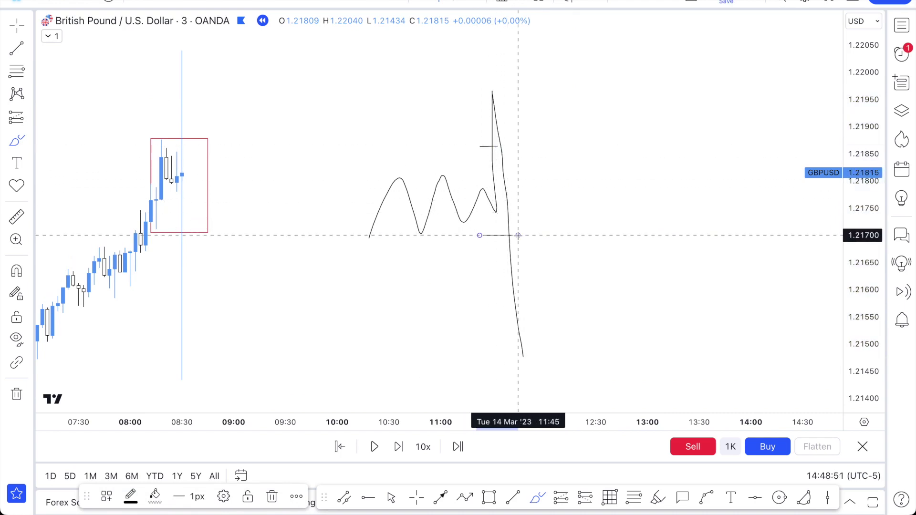
Step: Undo the two horizontal marks and clear the zigzag, spike and falling stroke from the chart
{"action": "key", "text": "ctrl+z"}
{"action": "key", "text": "ctrl+z"}
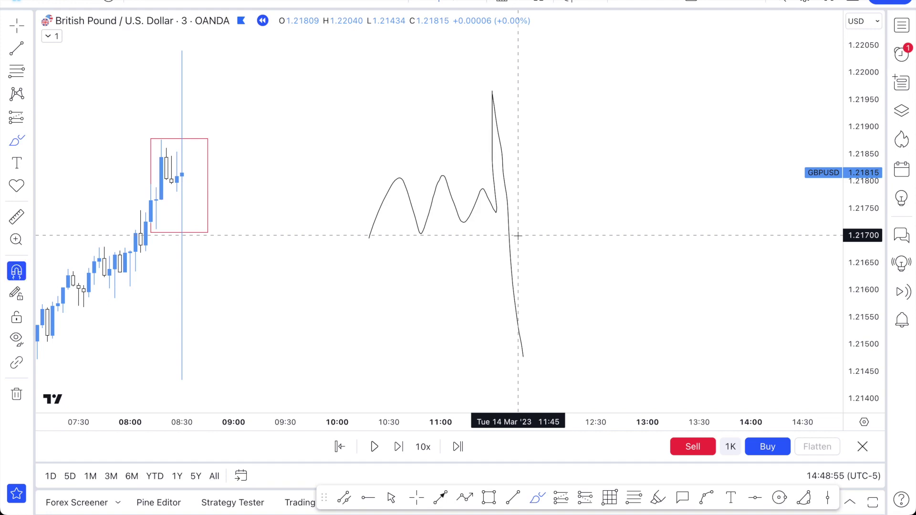
{"action": "scroll", "coordinate": [250, 146], "scroll_direction": "up", "scroll_amount": 2}
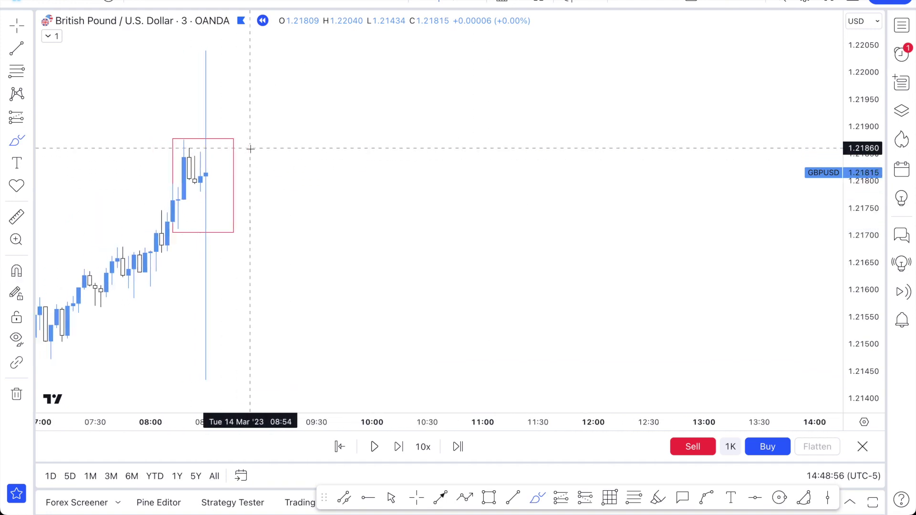
Step: Mark the boxed range's high at about 1.21875 and low at about 1.21705 with short brush strokes, and remove them
{"action": "left_click_drag", "start_coordinate": [198, 139], "coordinate": [198, 139]}
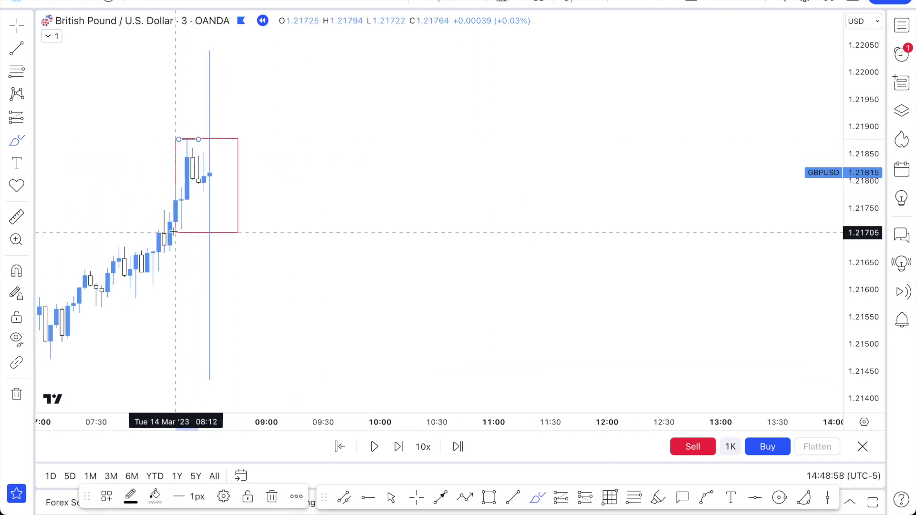
{"action": "left_click_drag", "start_coordinate": [178, 231], "coordinate": [194, 232]}
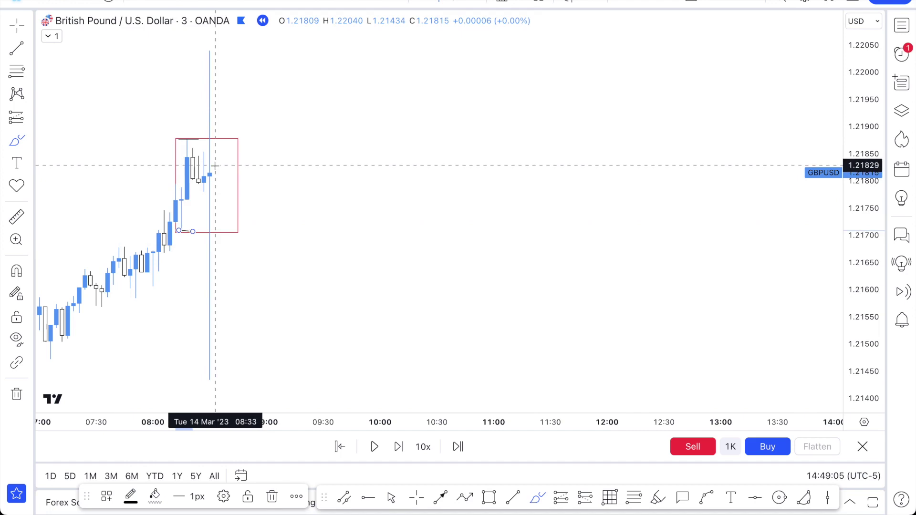
{"action": "key", "text": "ctrl+z"}
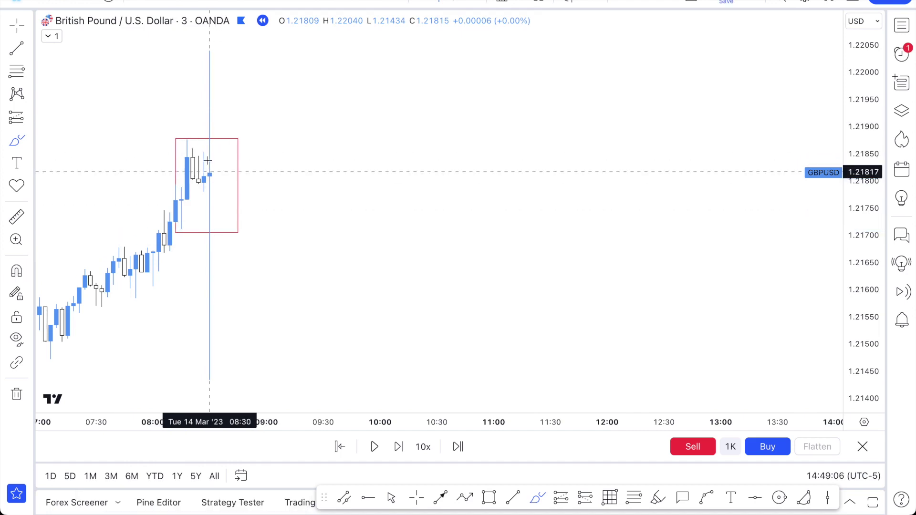
Step: Try brush strokes rising from the 08:30 candle out through the box's upper edge, removing each one
{"action": "left_click_drag", "start_coordinate": [210, 168], "coordinate": [222, 23]}
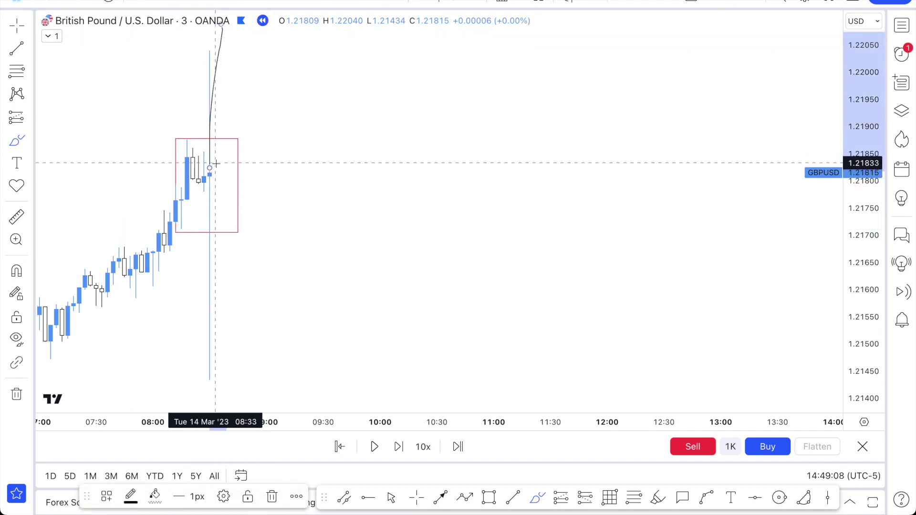
{"action": "key", "text": "ctrl+z"}
{"action": "left_click_drag", "start_coordinate": [216, 138], "coordinate": [215, 95]}
{"action": "key", "text": "ctrl+z"}
Step: Try brush strokes beside the 08:30 candle, falling to about 1.21540 and lower and one rising past 1.22050, removing each
{"action": "left_click_drag", "start_coordinate": [216, 183], "coordinate": [221, 323]}
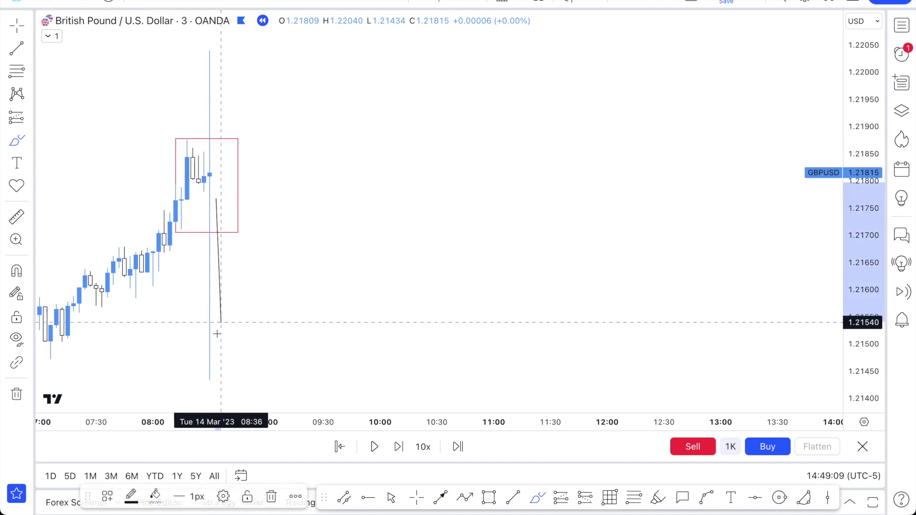
{"action": "key", "text": "ctrl+z"}
{"action": "left_click_drag", "start_coordinate": [216, 180], "coordinate": [215, 359]}
{"action": "key", "text": "ctrl+z"}
{"action": "left_click_drag", "start_coordinate": [215, 201], "coordinate": [214, 4]}
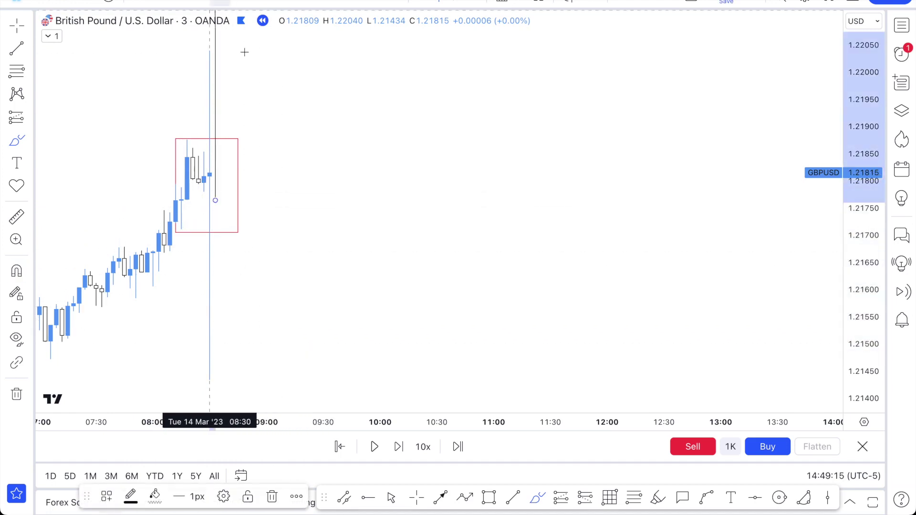
{"action": "key", "text": "ctrl+z"}
Step: Circle the 08:30 candle's upper wick above the box with the Brush, and delete the loop
{"action": "scroll", "coordinate": [362, 207], "scroll_direction": "up", "scroll_amount": 5}
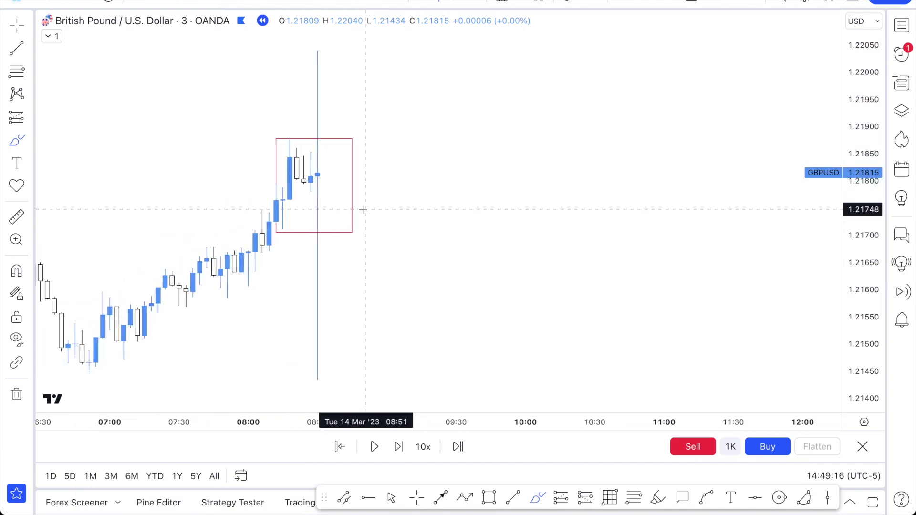
{"action": "mouse_move", "coordinate": [327, 138]}
{"action": "left_mouse_down"}
{"action": "mouse_move", "coordinate": [347, 121]}
{"action": "mouse_move", "coordinate": [338, 54]}
{"action": "mouse_move", "coordinate": [301, 46]}
{"action": "mouse_move", "coordinate": [296, 137]}
{"action": "mouse_move", "coordinate": [318, 142]}
{"action": "left_mouse_up"}
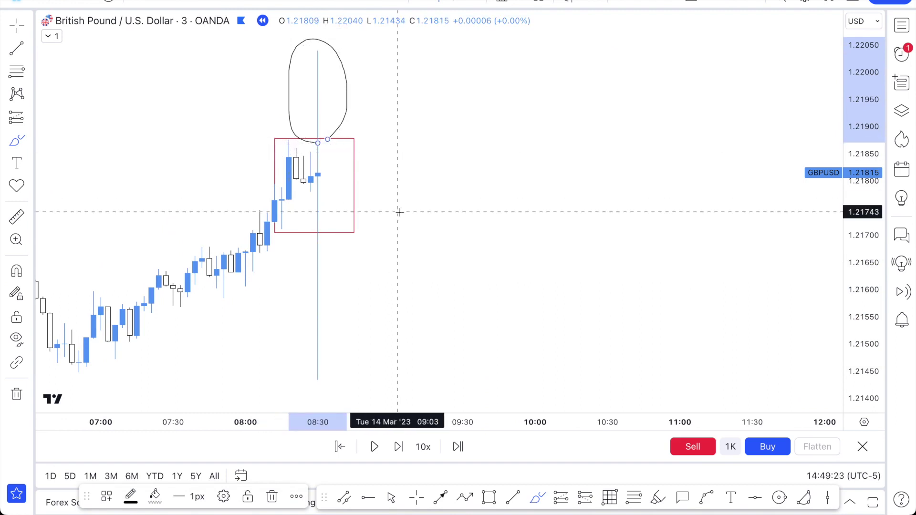
{"action": "key", "text": "Delete"}
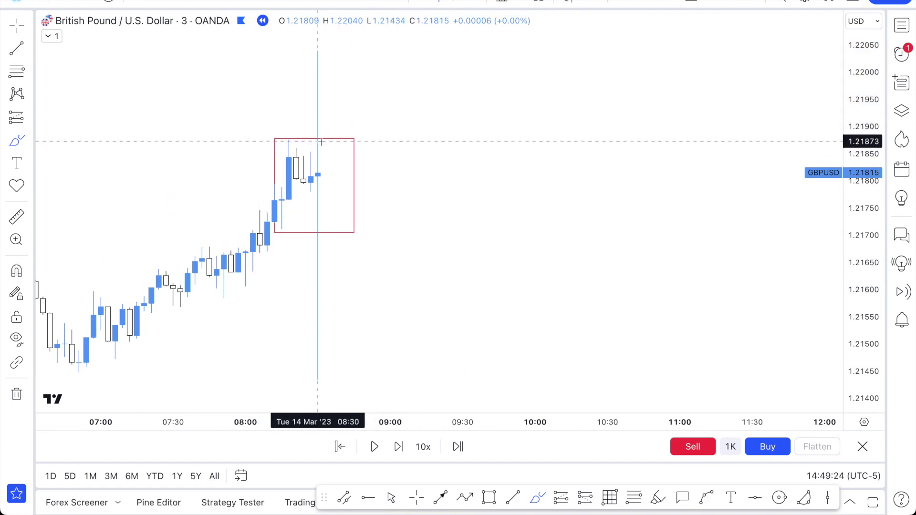
Step: Try two rising brush strokes from inside the box upward past its high, deleting each one
{"action": "left_click_drag", "start_coordinate": [325, 166], "coordinate": [332, 10]}
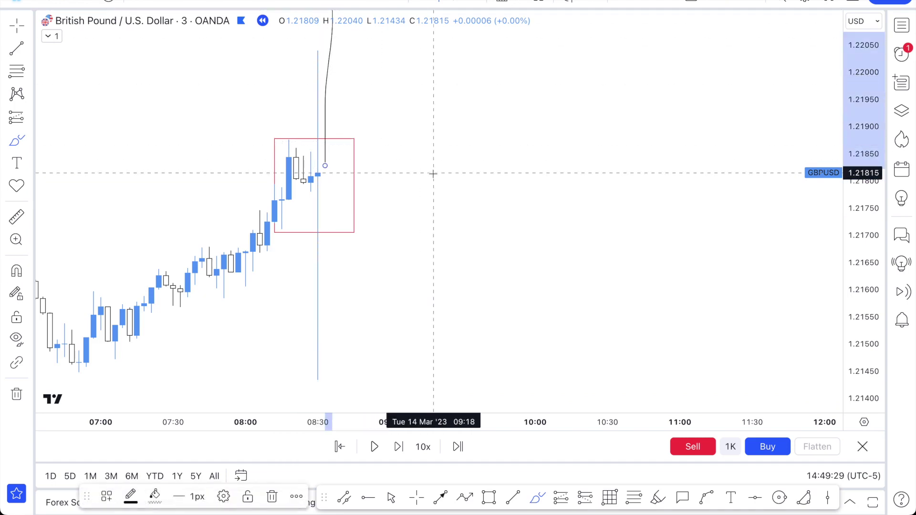
{"action": "key", "text": "Delete"}
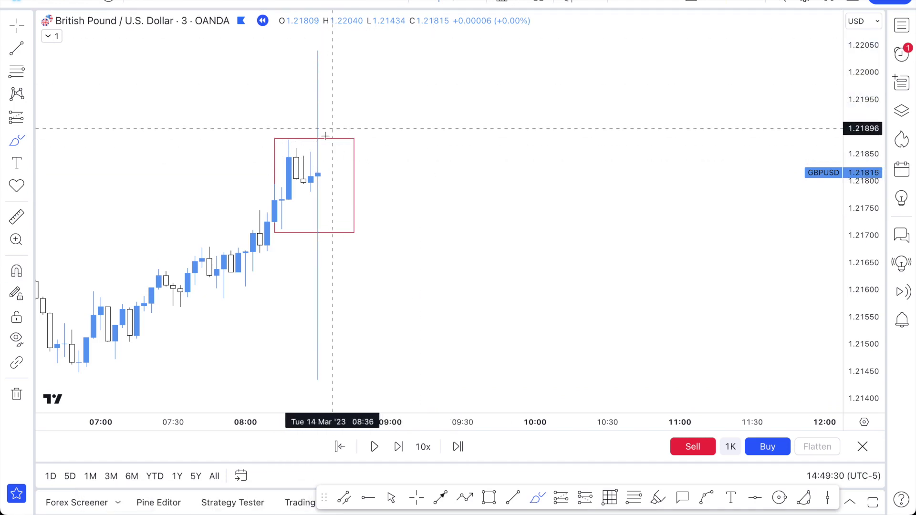
{"action": "left_click_drag", "start_coordinate": [318, 174], "coordinate": [334, 51]}
{"action": "key", "text": "Delete"}
Step: Try brush strokes falling from the box to about 1.21450 and one rising above it, deleting each one
{"action": "left_click_drag", "start_coordinate": [333, 143], "coordinate": [350, 375]}
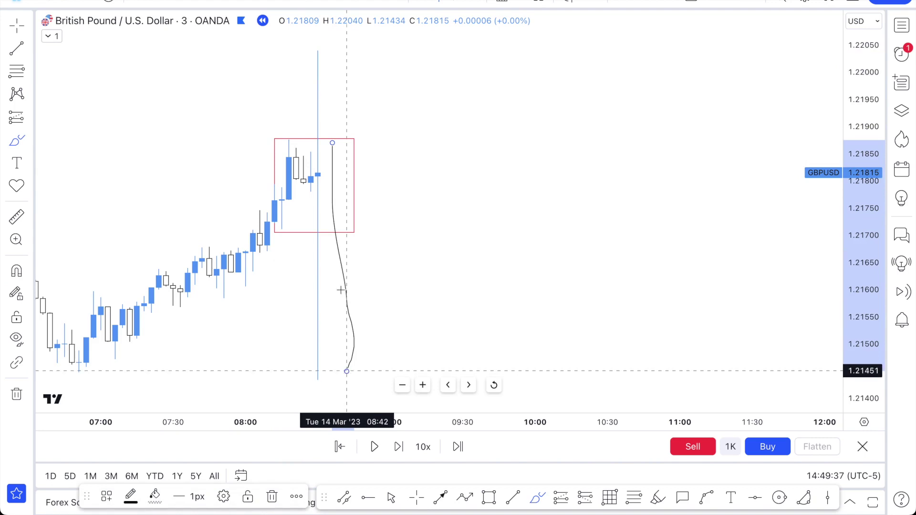
{"action": "key", "text": "Delete"}
{"action": "left_click_drag", "start_coordinate": [333, 153], "coordinate": [332, 379]}
{"action": "key", "text": "Delete"}
{"action": "left_click_drag", "start_coordinate": [333, 192], "coordinate": [339, 30]}
{"action": "key", "text": "Delete"}
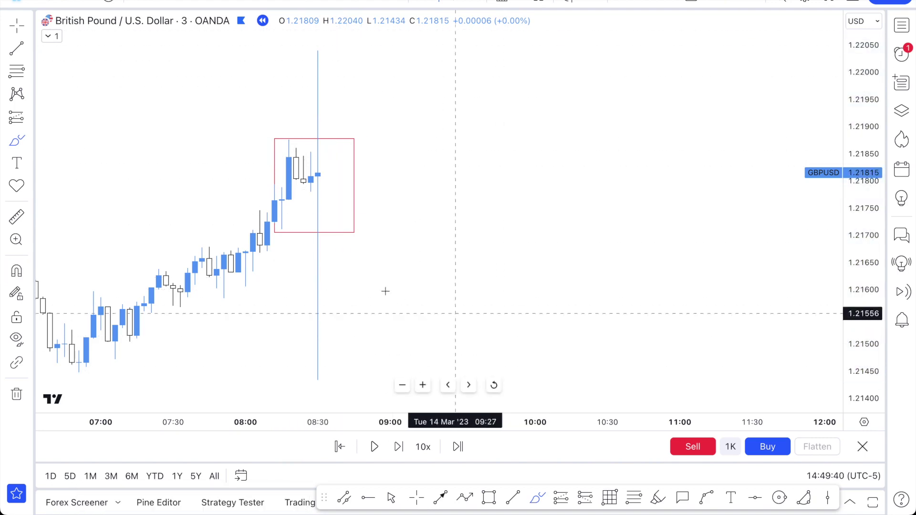
Step: Switch the chart to the 30-minute interval and step the replay forward bar by bar past the 08:30 news candle
{"action": "left_click", "coordinate": [314, 2]}
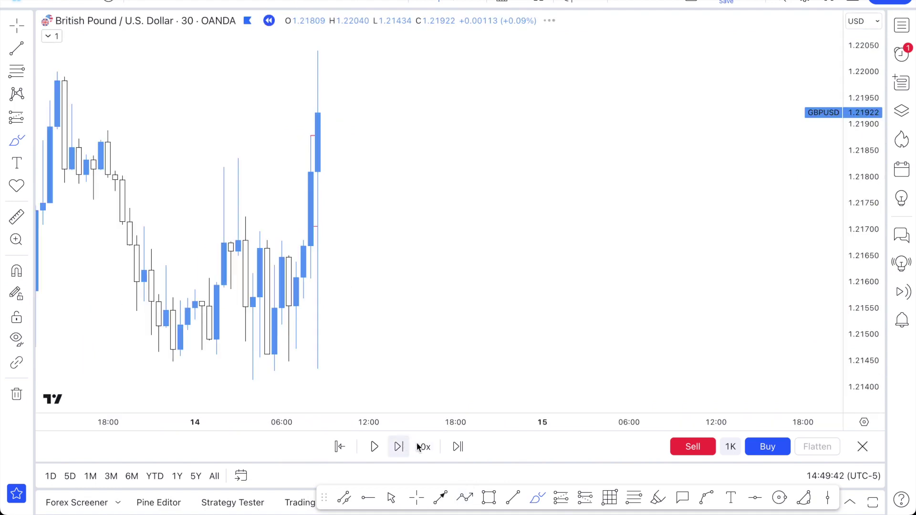
{"action": "left_click", "coordinate": [394, 452]}
{"action": "left_click", "coordinate": [393, 452]}
{"action": "left_click", "coordinate": [394, 452]}
{"action": "left_click", "coordinate": [394, 451]}
{"action": "left_click", "coordinate": [394, 451]}
{"action": "left_click", "coordinate": [394, 452]}
{"action": "left_click", "coordinate": [393, 451]}
{"action": "left_click", "coordinate": [394, 451]}
{"action": "left_click", "coordinate": [394, 452]}
{"action": "left_click", "coordinate": [394, 452]}
{"action": "left_click", "coordinate": [395, 451]}
{"action": "left_click", "coordinate": [395, 451]}
{"action": "left_click", "coordinate": [395, 452]}
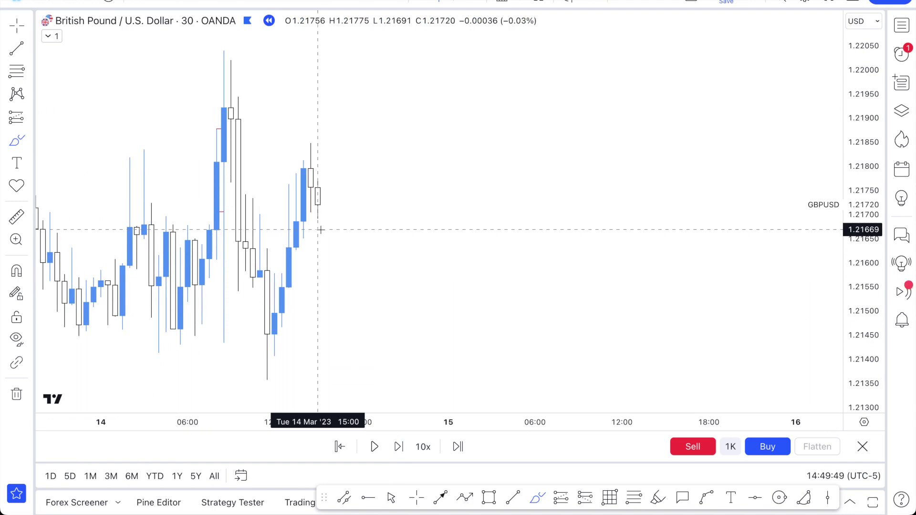
Step: Run the replay in bursts and pause it at 04:30 on Wednesday 15 March 2023
{"action": "left_click", "coordinate": [375, 447]}
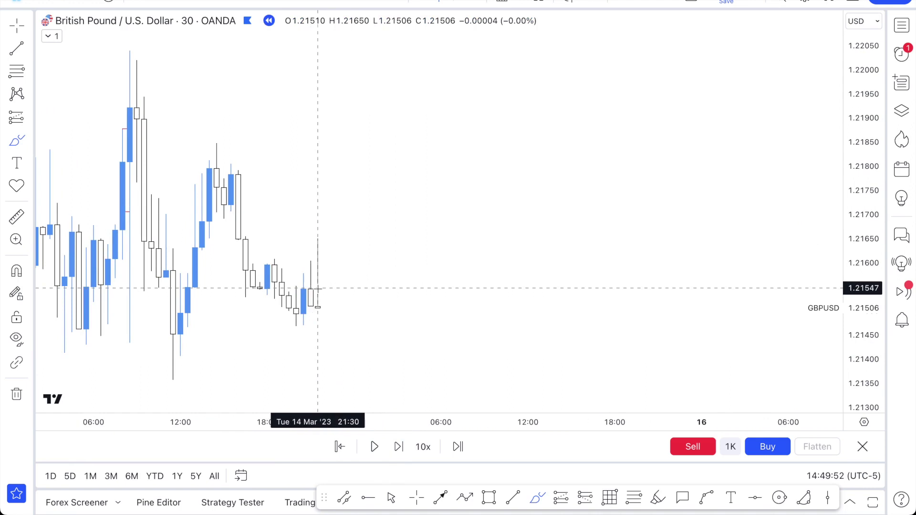
{"action": "left_click", "coordinate": [374, 449]}
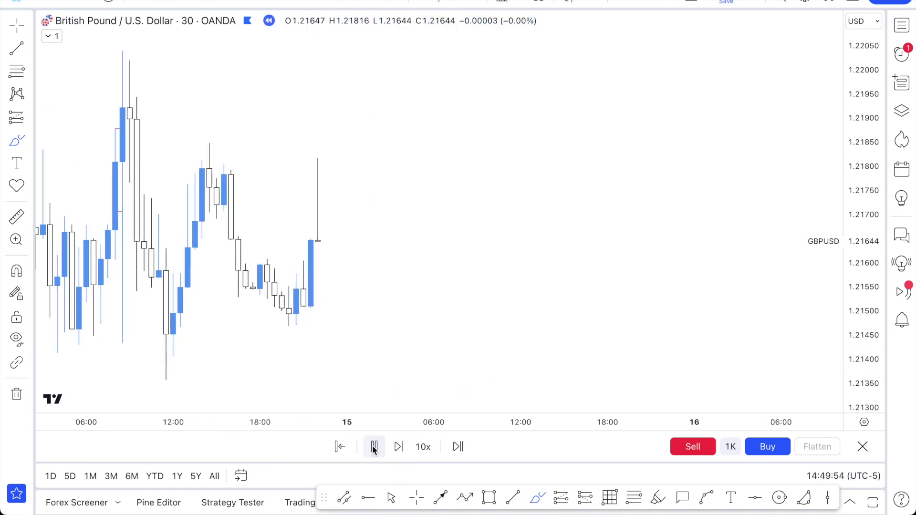
{"action": "left_click", "coordinate": [374, 449]}
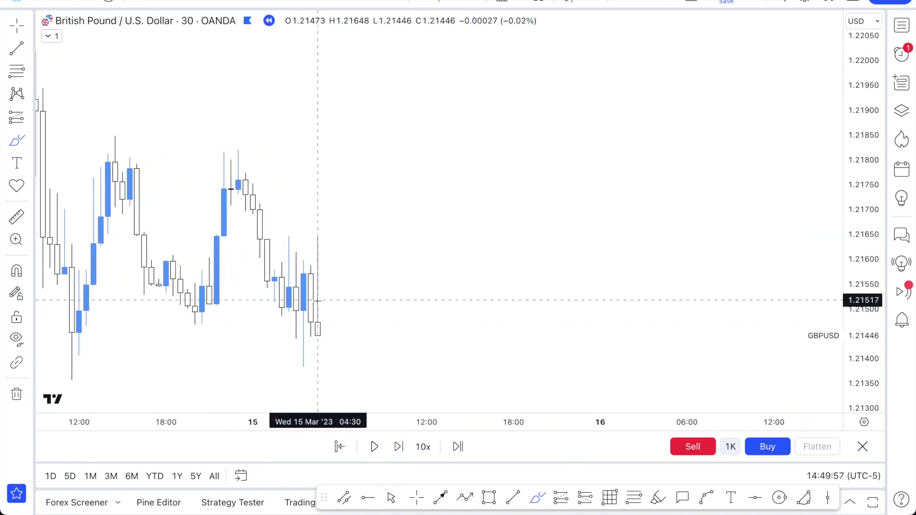
Step: Step the replay forward bar by bar through the morning drop to the 07:30 candle on 15 March
{"action": "left_click", "coordinate": [399, 454]}
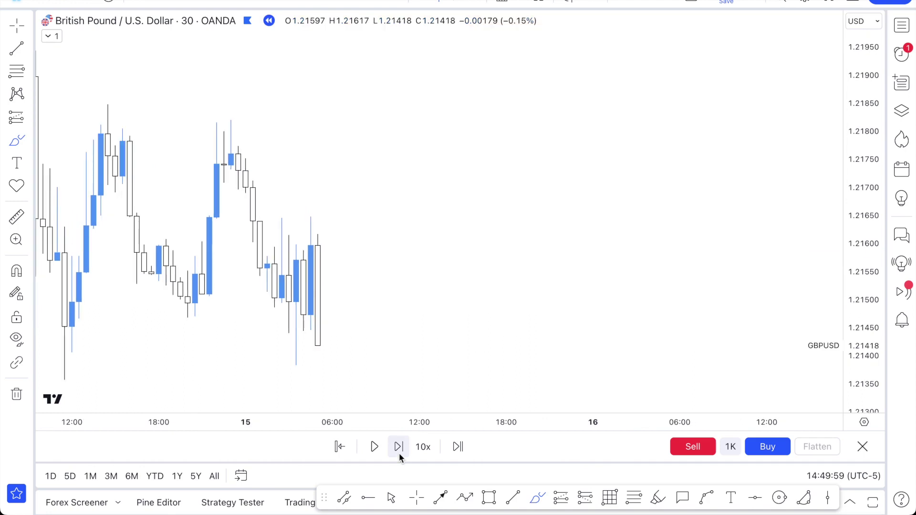
{"action": "left_click", "coordinate": [400, 455]}
{"action": "left_click", "coordinate": [400, 454]}
{"action": "left_click", "coordinate": [399, 454]}
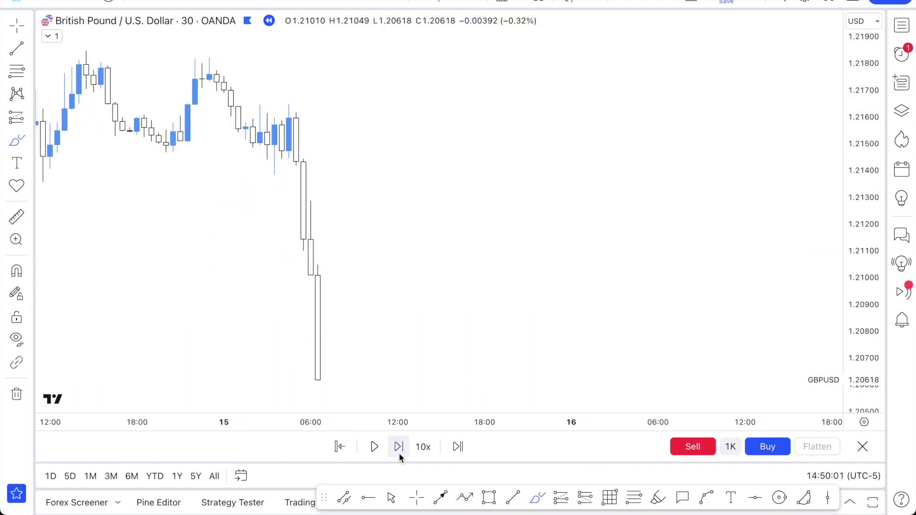
{"action": "left_click", "coordinate": [401, 457]}
{"action": "left_click", "coordinate": [400, 457]}
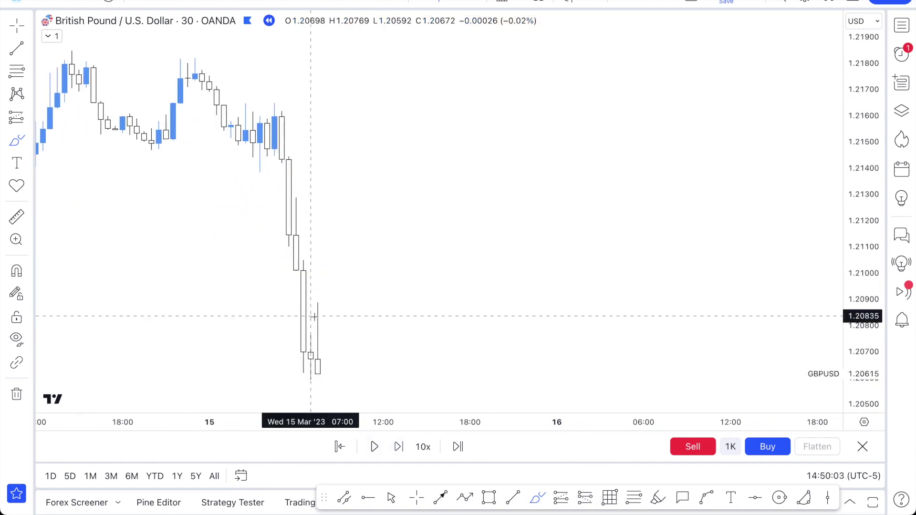
Step: Return the chart to the 3-minute interval at the 15 March pre-08:00 candles and choose the Trend Line tool
{"action": "scroll", "coordinate": [442, 309], "scroll_direction": "down", "scroll_amount": 1}
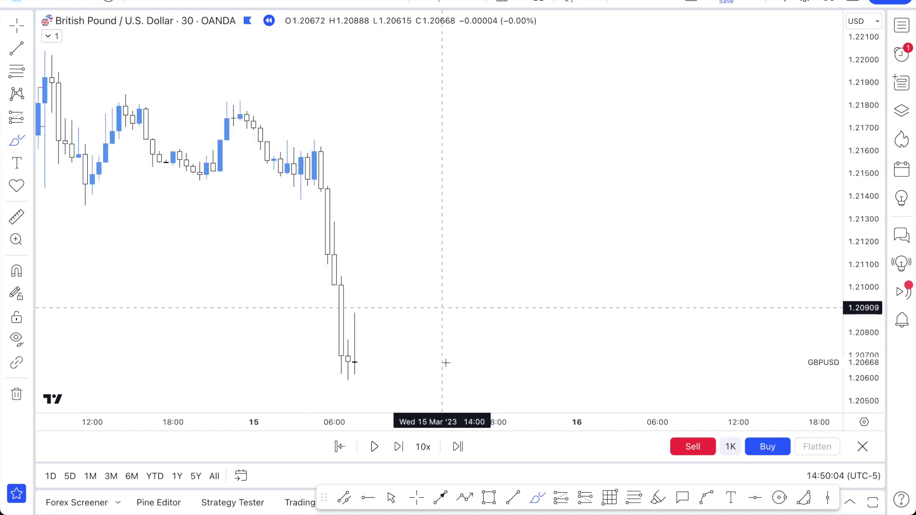
{"action": "scroll", "coordinate": [440, 268], "scroll_direction": "down", "scroll_amount": 1}
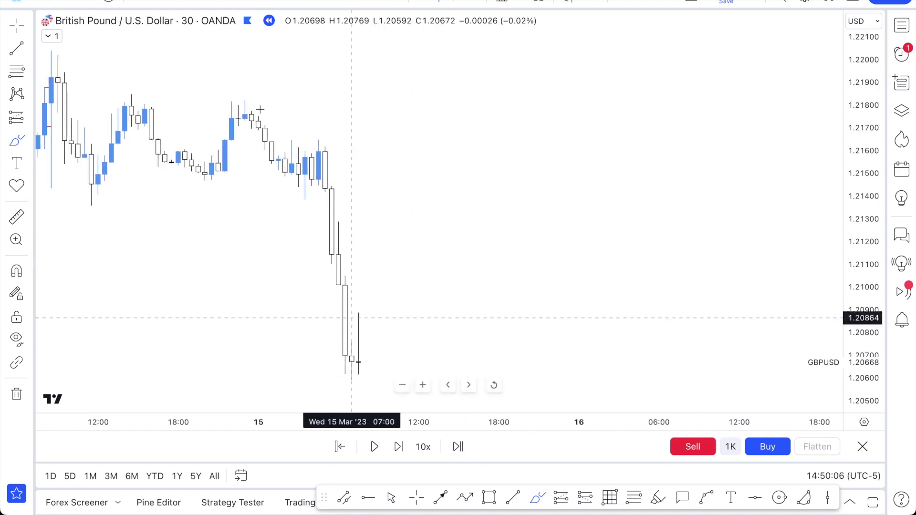
{"action": "left_click", "coordinate": [244, 4]}
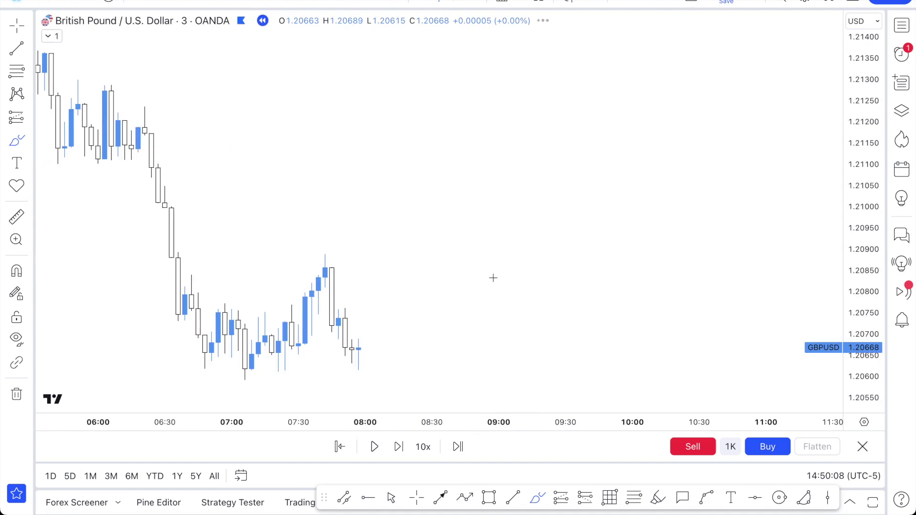
{"action": "scroll", "coordinate": [469, 422], "scroll_direction": "down", "scroll_amount": 1}
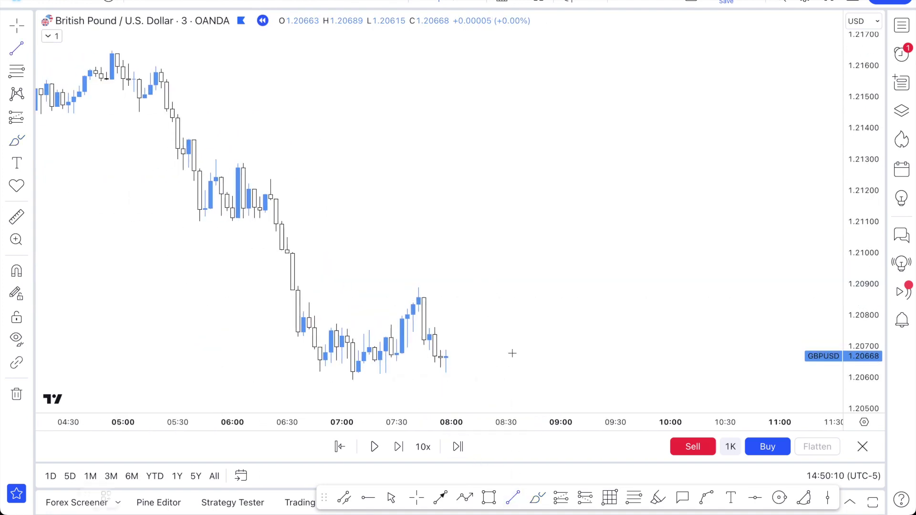
{"action": "scroll", "coordinate": [509, 351], "scroll_direction": "up", "scroll_amount": 5}
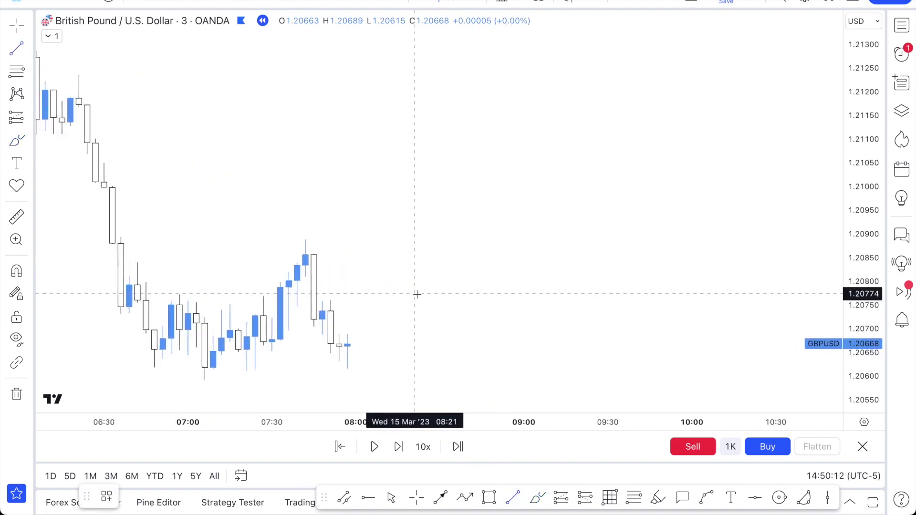
Step: Draw a horizontal trend line at about 1.20901 above the 07:42 high and place a copy at about 1.20584 below the 07:06 low
{"action": "scroll", "coordinate": [417, 295], "scroll_direction": "up", "scroll_amount": 1}
{"action": "left_click", "coordinate": [282, 222]}
{"action": "left_click", "coordinate": [512, 222]}
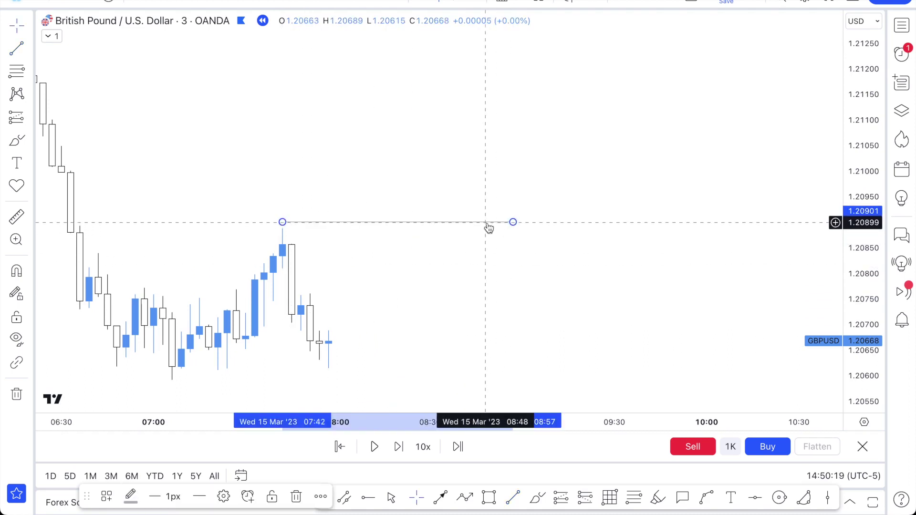
{"action": "left_click_drag", "start_coordinate": [490, 228], "coordinate": [376, 390]}
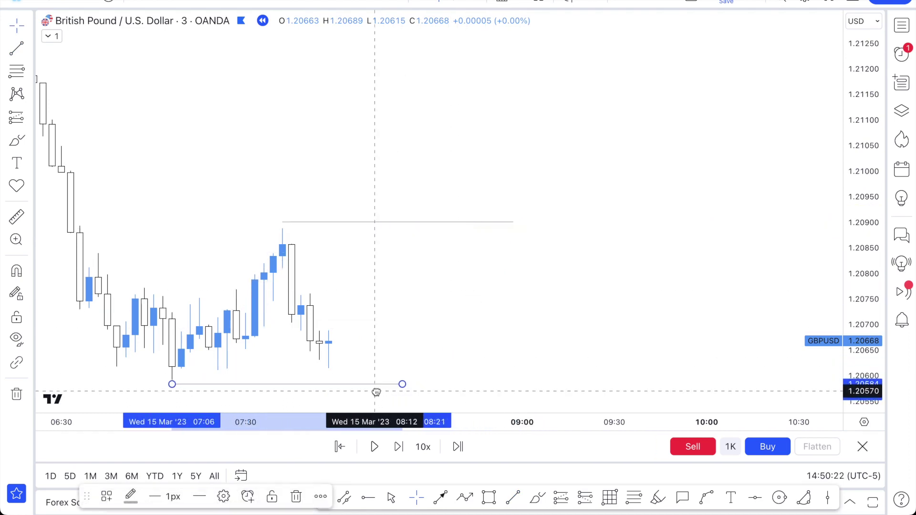
Step: Extend both range lines to about 10:00 and lower the upper one to just above the 07:42 high
{"action": "scroll", "coordinate": [357, 372], "scroll_direction": "right", "scroll_amount": 2}
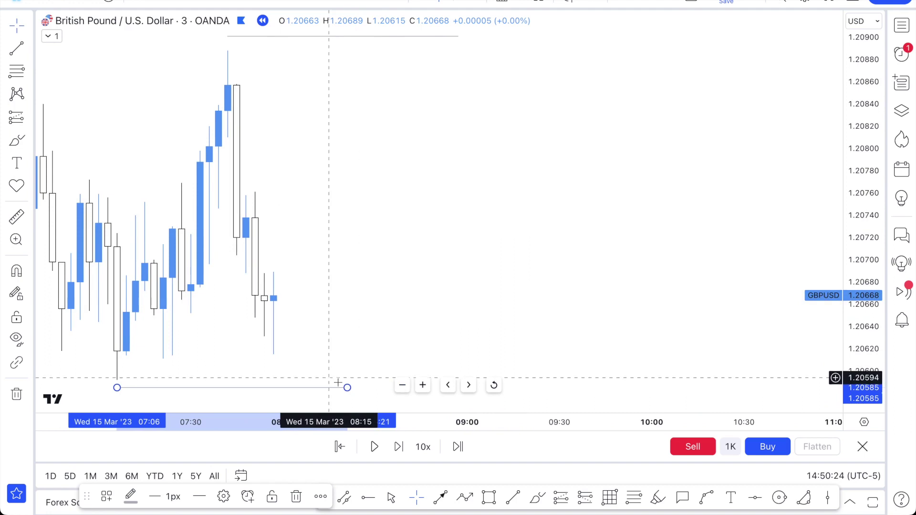
{"action": "left_click_drag", "start_coordinate": [347, 387], "coordinate": [644, 385]}
{"action": "scroll", "coordinate": [622, 264], "scroll_direction": "down", "scroll_amount": 2}
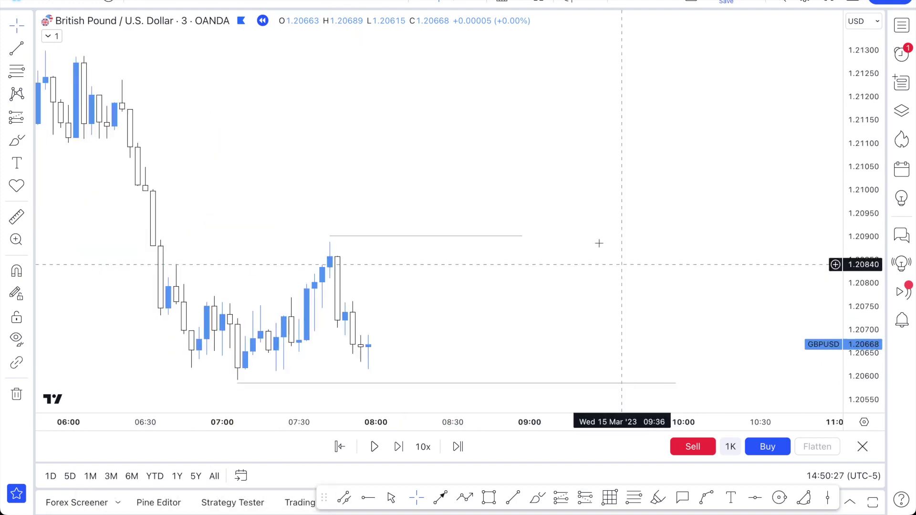
{"action": "left_click_drag", "start_coordinate": [521, 237], "coordinate": [699, 235]}
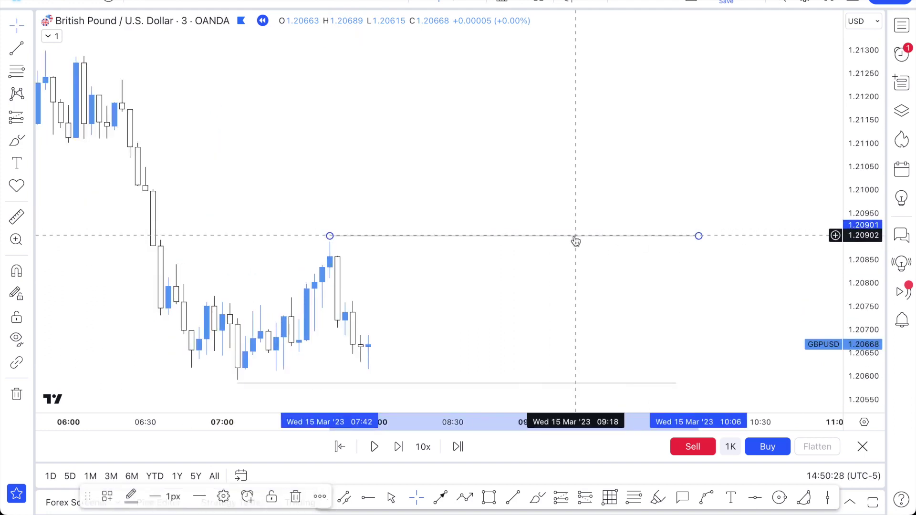
{"action": "left_click_drag", "start_coordinate": [575, 237], "coordinate": [568, 240]}
{"action": "left_click", "coordinate": [506, 217]}
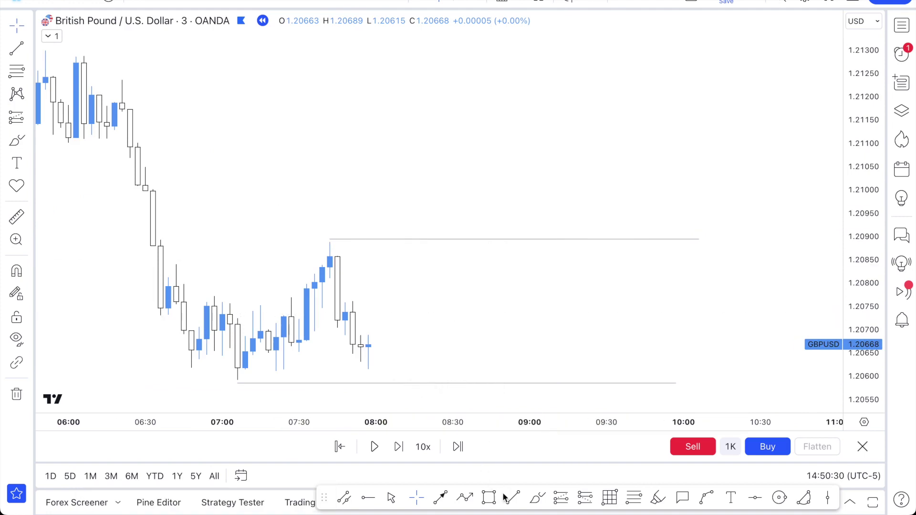
Step: Sketch brush strokes of price sweeping above the upper range line from 08:00, and undo all of them
{"action": "left_click", "coordinate": [537, 499]}
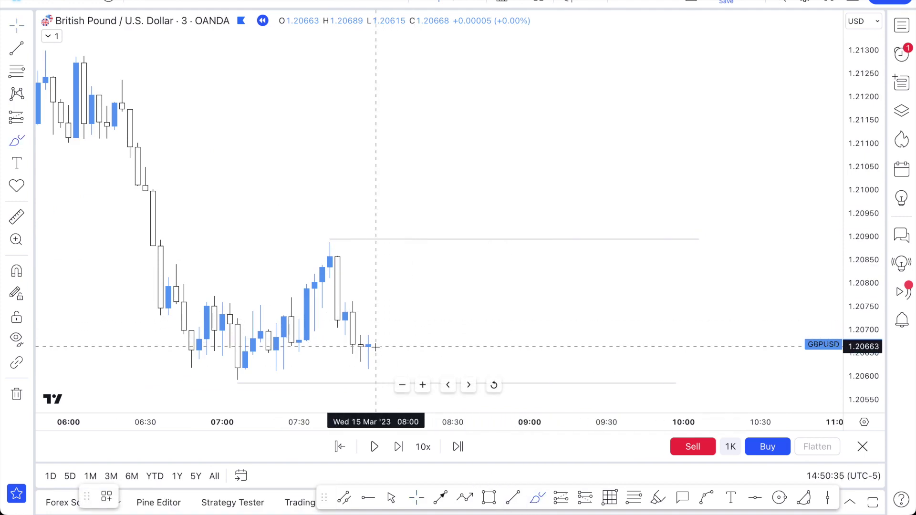
{"action": "left_click_drag", "start_coordinate": [376, 348], "coordinate": [376, 268]}
{"action": "left_click_drag", "start_coordinate": [377, 223], "coordinate": [391, 246]}
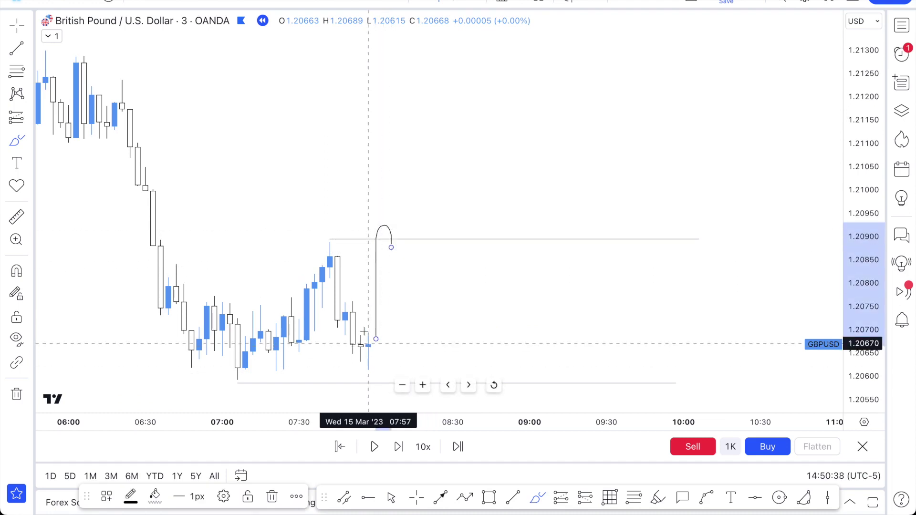
{"action": "mouse_move", "coordinate": [391, 247]}
{"action": "left_mouse_down"}
{"action": "mouse_move", "coordinate": [380, 152]}
{"action": "mouse_move", "coordinate": [385, 100]}
{"action": "mouse_move", "coordinate": [408, 101]}
{"action": "mouse_move", "coordinate": [407, 243]}
{"action": "left_mouse_up"}
{"action": "mouse_move", "coordinate": [390, 332]}
{"action": "left_mouse_down"}
{"action": "mouse_move", "coordinate": [426, 328]}
{"action": "mouse_move", "coordinate": [423, 260]}
{"action": "mouse_move", "coordinate": [368, 249]}
{"action": "mouse_move", "coordinate": [366, 305]}
{"action": "mouse_move", "coordinate": [419, 335]}
{"action": "left_mouse_up"}
{"action": "key", "text": "super+z"}
{"action": "key", "text": "super+z"}
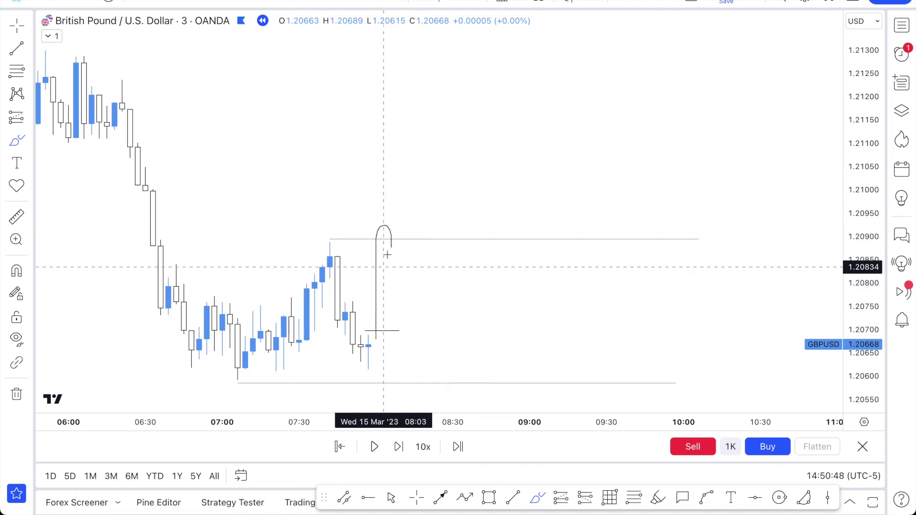
{"action": "key", "text": "ctrl+z"}
{"action": "left_click", "coordinate": [416, 498]}
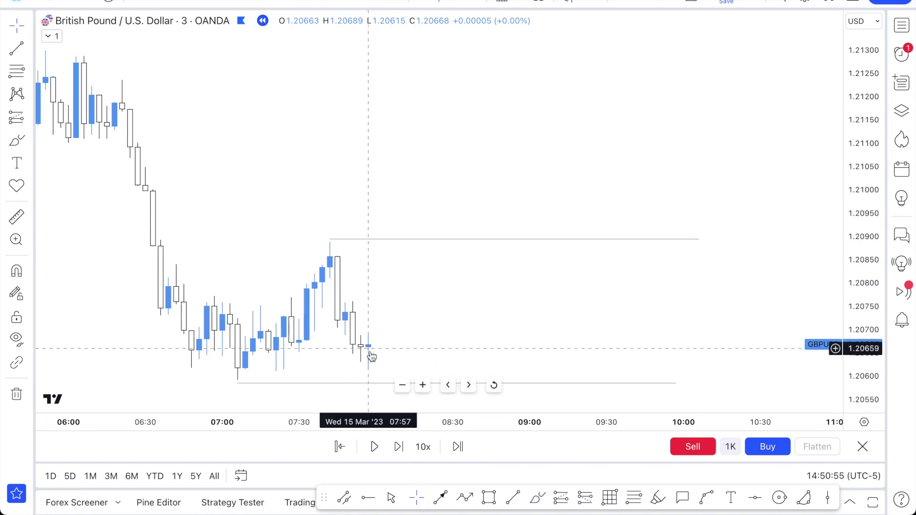
Step: Step the replay forward bar by bar to the 08:27 candle on 15 March
{"action": "left_click", "coordinate": [399, 447]}
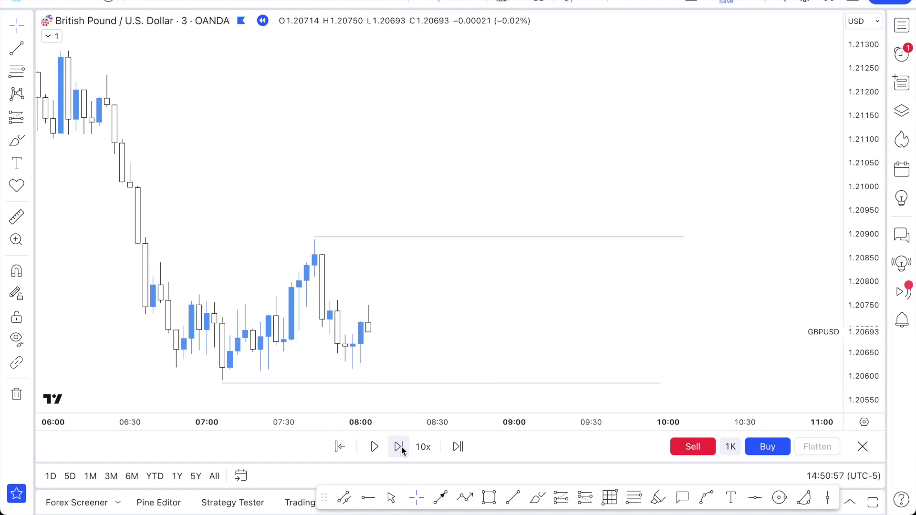
{"action": "left_click", "coordinate": [399, 447]}
{"action": "left_click", "coordinate": [397, 453]}
{"action": "left_click", "coordinate": [397, 445]}
{"action": "left_click", "coordinate": [397, 445]}
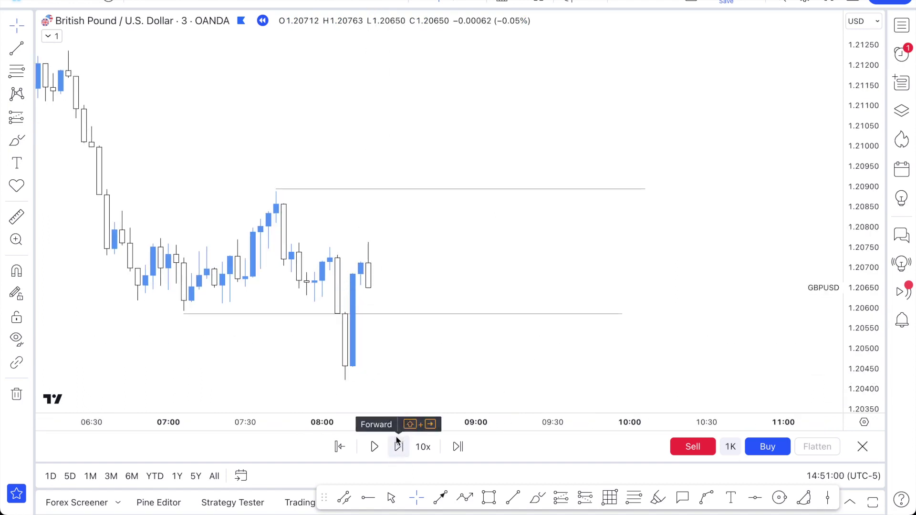
{"action": "left_click", "coordinate": [398, 446]}
{"action": "left_click", "coordinate": [398, 447]}
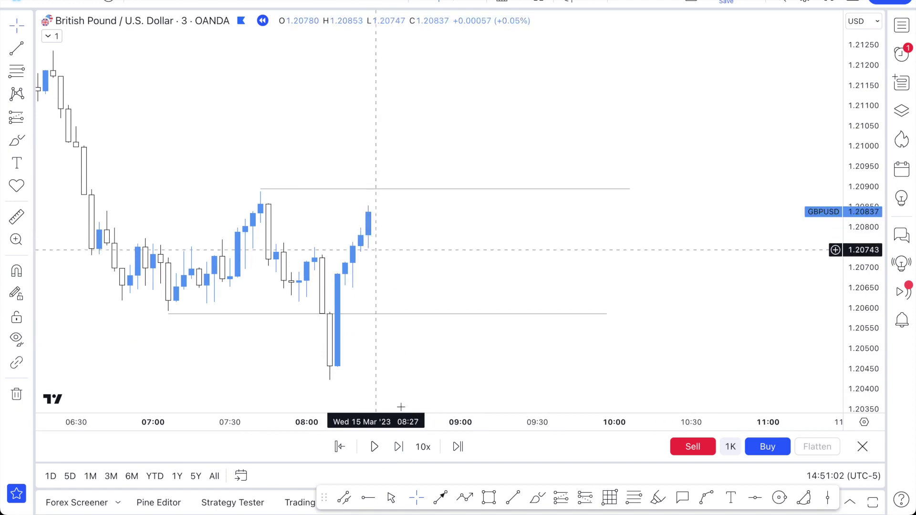
{"action": "left_click", "coordinate": [399, 446]}
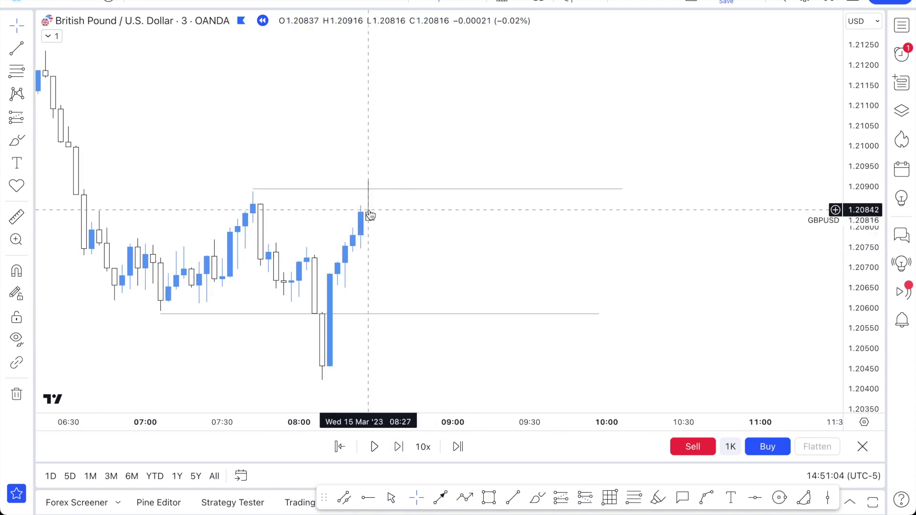
Step: Move the upper range line to 1.20930 above the 08:27 candle and the lower one to just under the 08:18 low
{"action": "left_click_drag", "start_coordinate": [323, 189], "coordinate": [415, 176]}
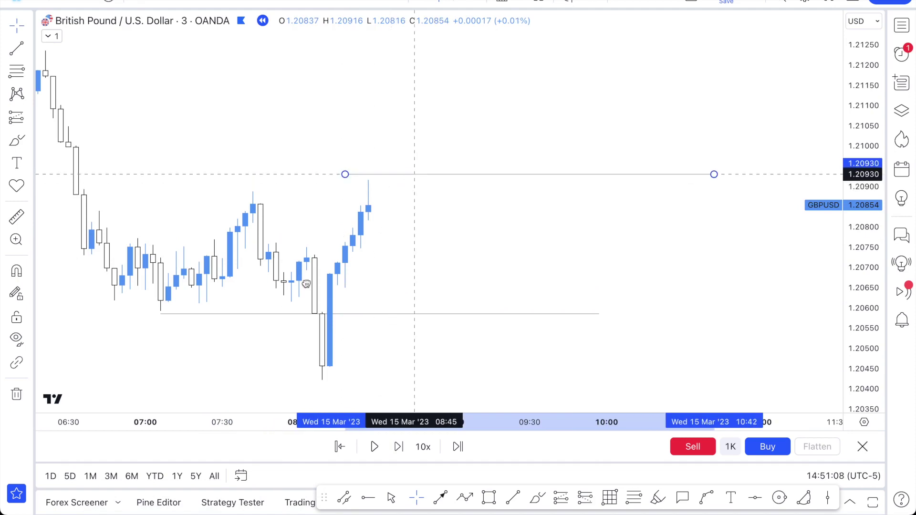
{"action": "left_click", "coordinate": [242, 314]}
{"action": "left_click_drag", "start_coordinate": [316, 318], "coordinate": [442, 254]}
{"action": "left_click", "coordinate": [374, 255]}
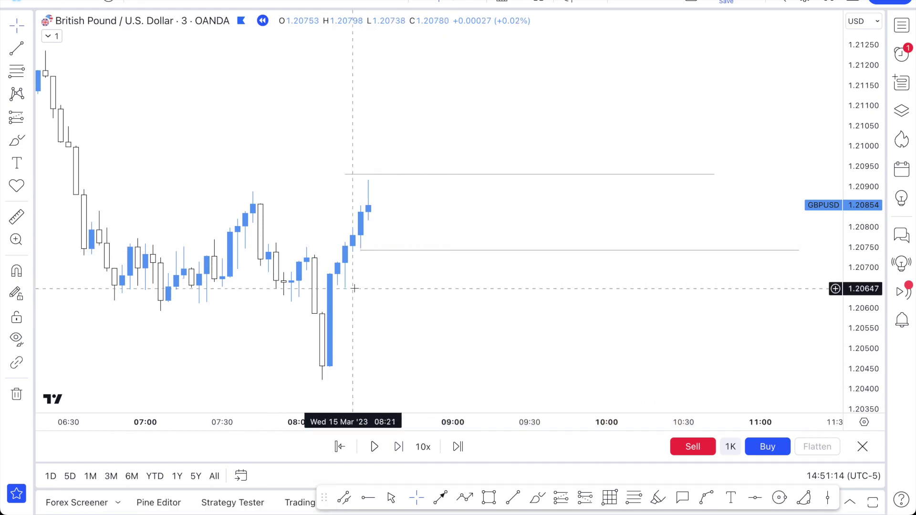
{"action": "left_click_drag", "start_coordinate": [389, 251], "coordinate": [364, 297]}
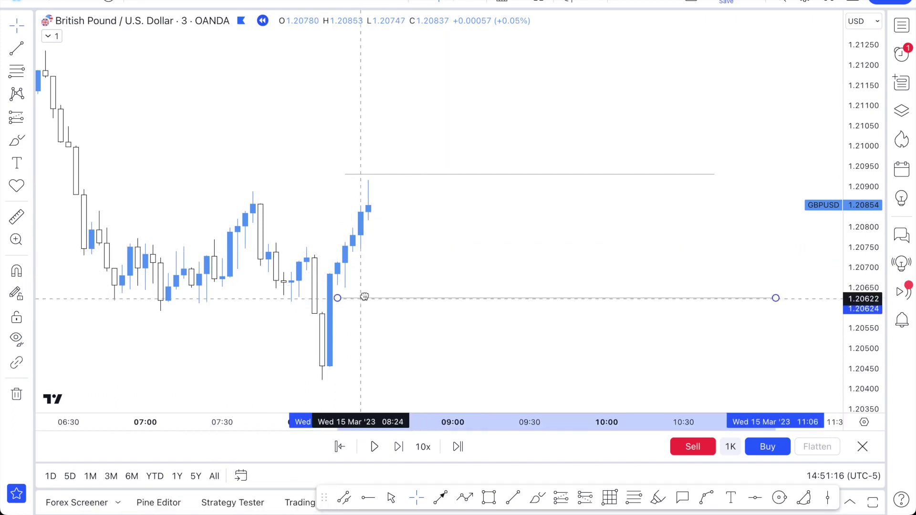
{"action": "left_click", "coordinate": [387, 251]}
Step: Raise the upper range line to about 1.20957, leaving a gap above the 08:27 candle's high
{"action": "scroll", "coordinate": [391, 241], "scroll_direction": "down", "scroll_amount": 1}
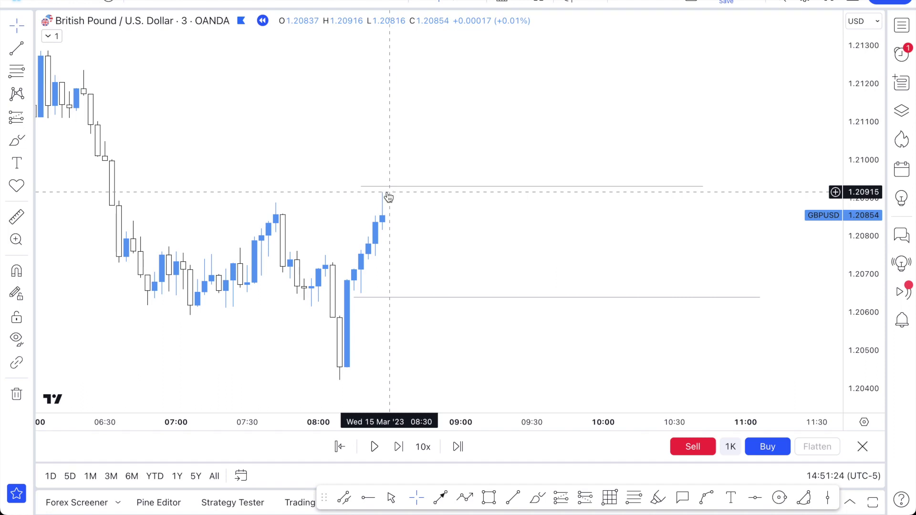
{"action": "scroll", "coordinate": [405, 192], "scroll_direction": "down", "scroll_amount": 1}
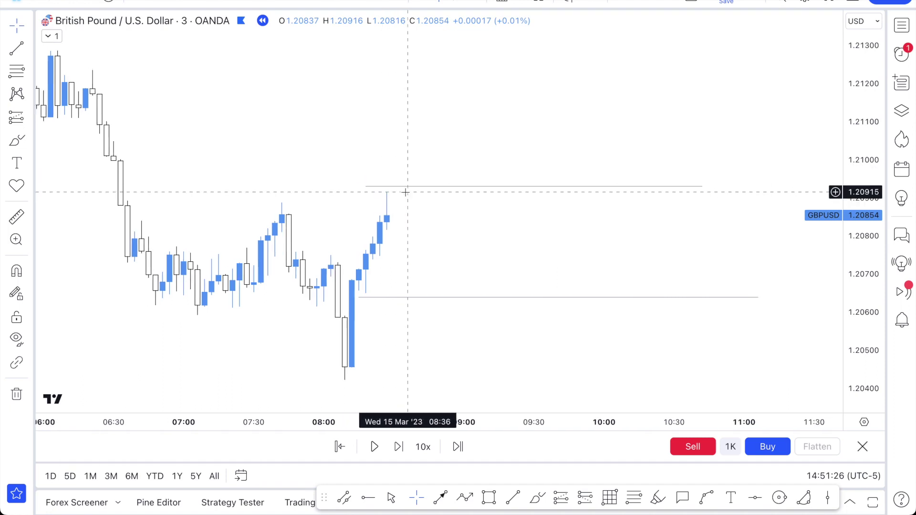
{"action": "scroll", "coordinate": [405, 192], "scroll_direction": "down", "scroll_amount": 1}
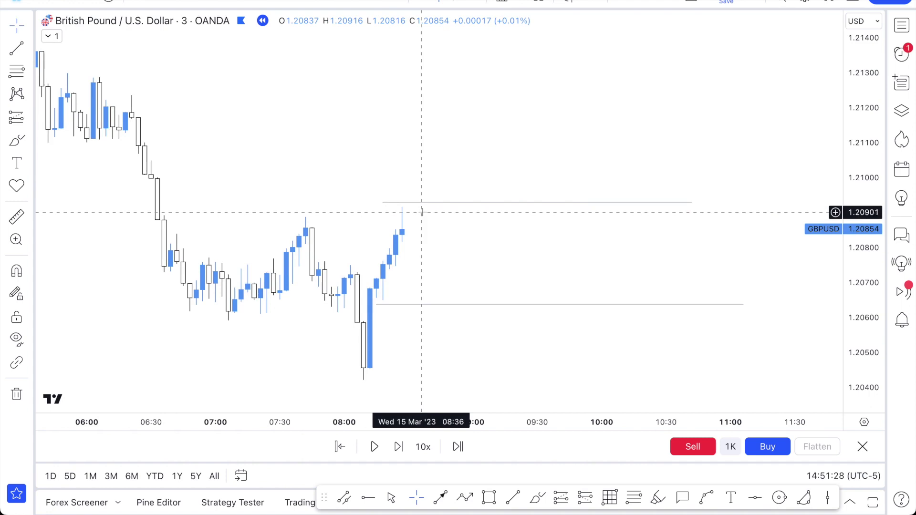
{"action": "left_click", "coordinate": [420, 204]}
{"action": "left_click_drag", "start_coordinate": [420, 204], "coordinate": [420, 198]}
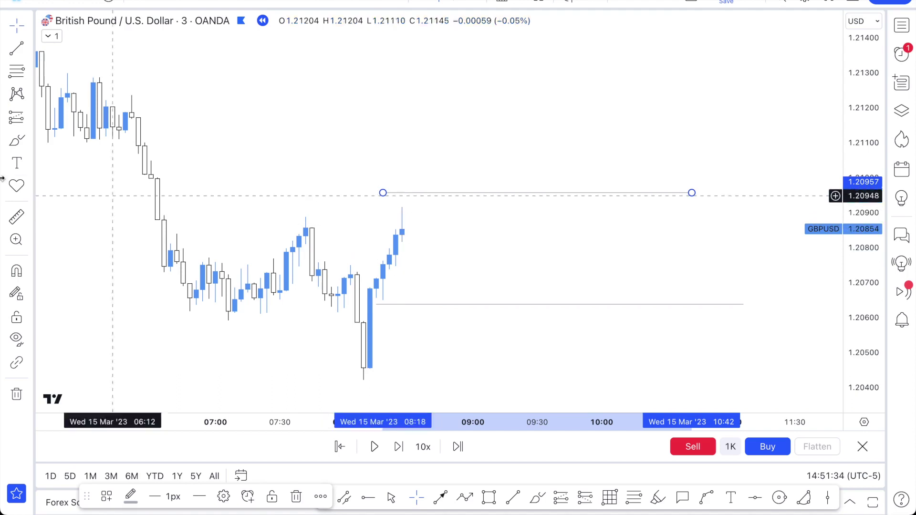
Step: Measure the distance from the 08:27 candle's high up to the upper range line, and clear the measurement
{"action": "left_click", "coordinate": [19, 220]}
{"action": "left_click", "coordinate": [406, 210]}
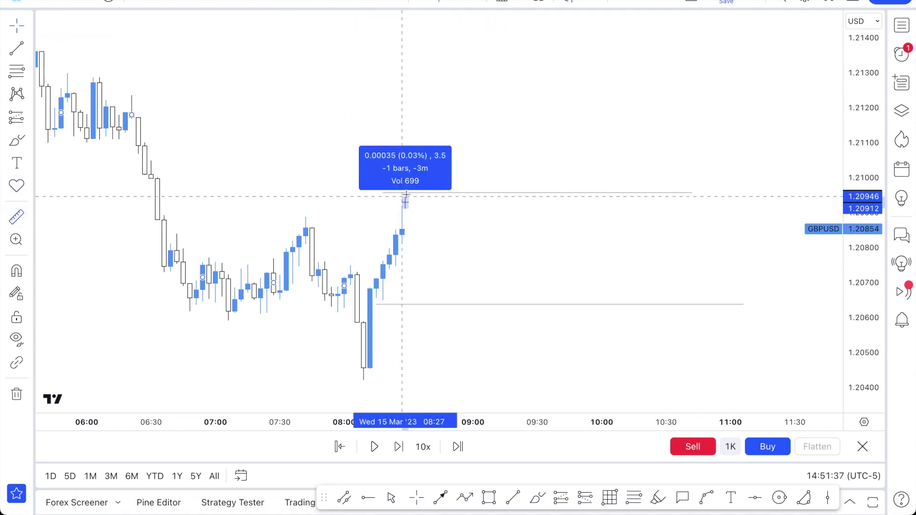
{"action": "left_click", "coordinate": [407, 191]}
{"action": "left_click", "coordinate": [477, 213]}
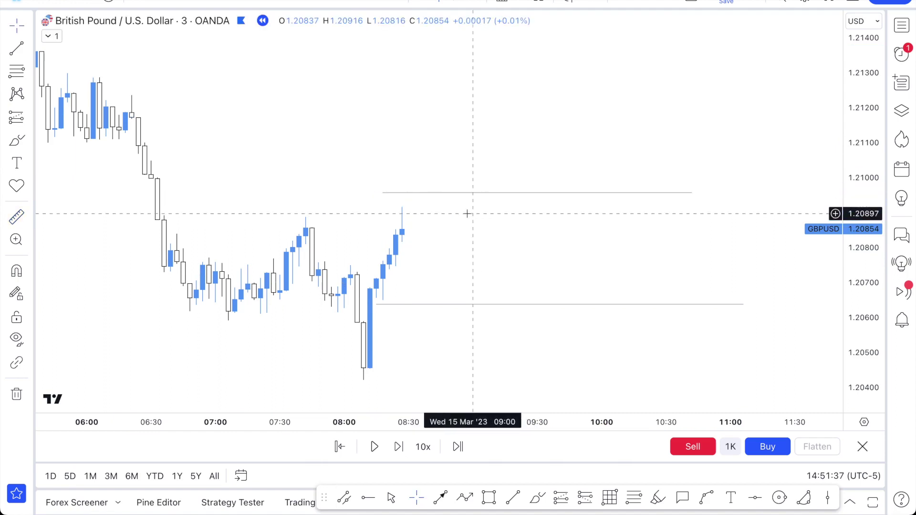
Step: Nudge the upper range line up to about 1.20963 and advance the replay one bar to the 08:30 news candle
{"action": "left_click", "coordinate": [434, 194]}
{"action": "left_click_drag", "start_coordinate": [434, 198], "coordinate": [428, 196]}
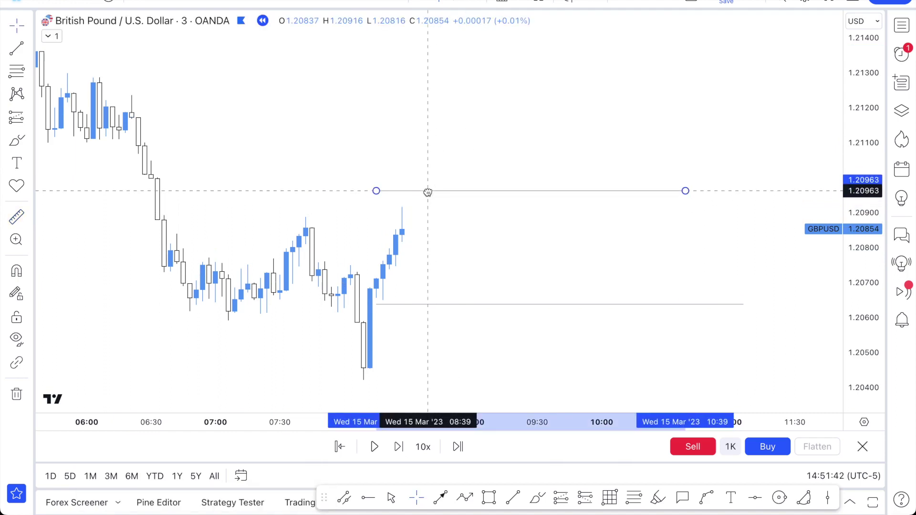
{"action": "left_click", "coordinate": [402, 452]}
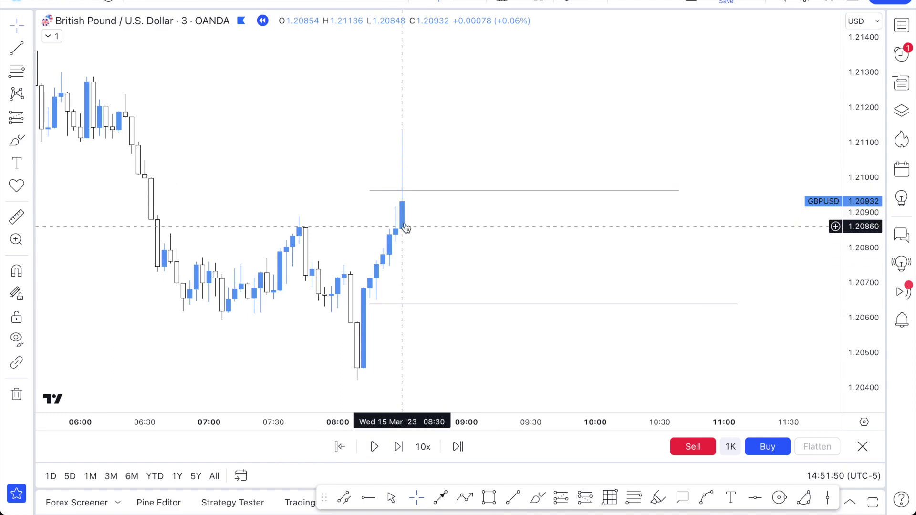
Step: Measure how far the 08:30 candle's wick extends above the upper range line, and clear the measurement
{"action": "left_click", "coordinate": [16, 224]}
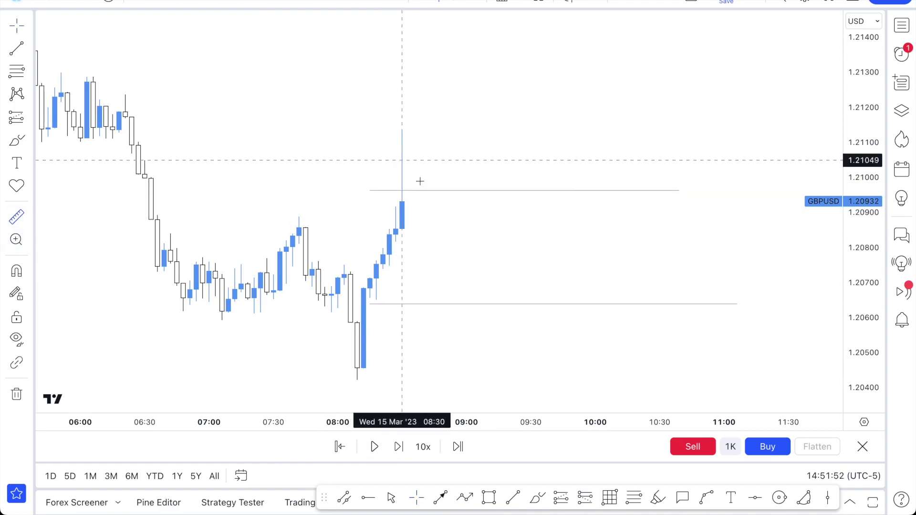
{"action": "left_click", "coordinate": [404, 192]}
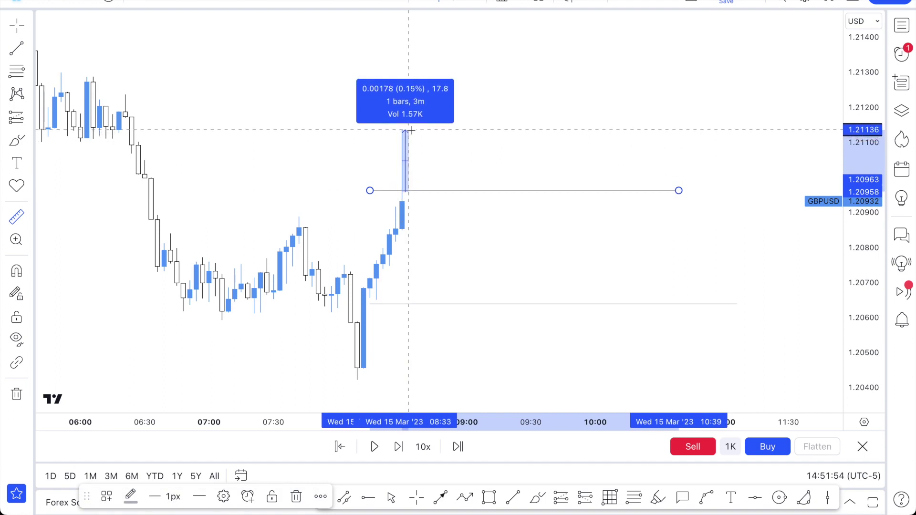
{"action": "left_click", "coordinate": [409, 130]}
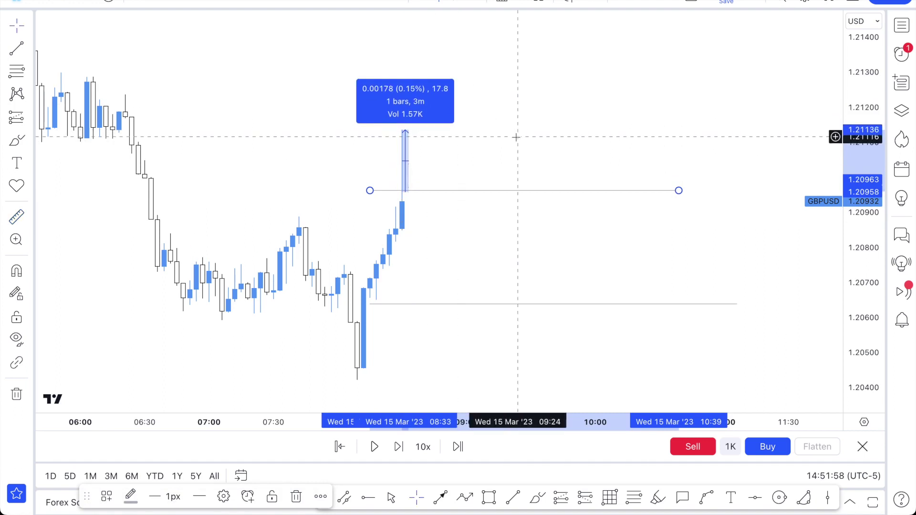
{"action": "left_click", "coordinate": [517, 137]}
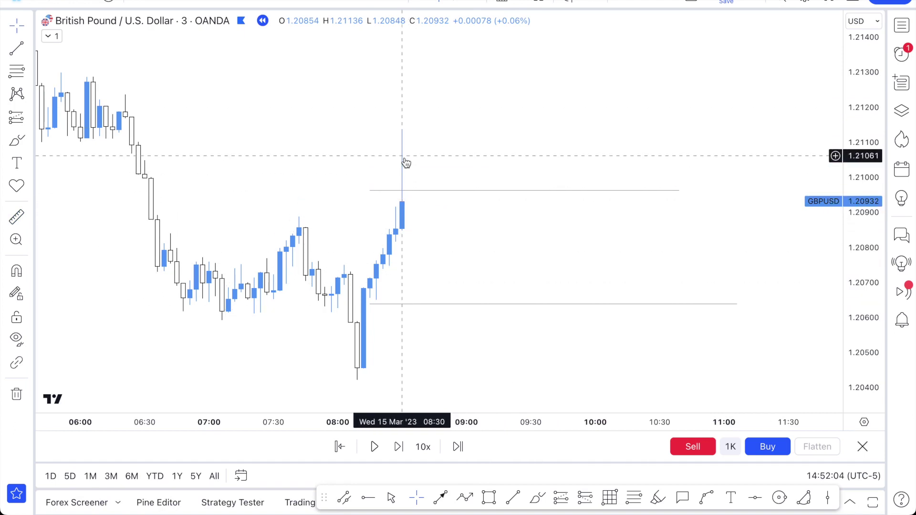
{"action": "scroll", "coordinate": [404, 187], "scroll_direction": "down", "scroll_amount": 1}
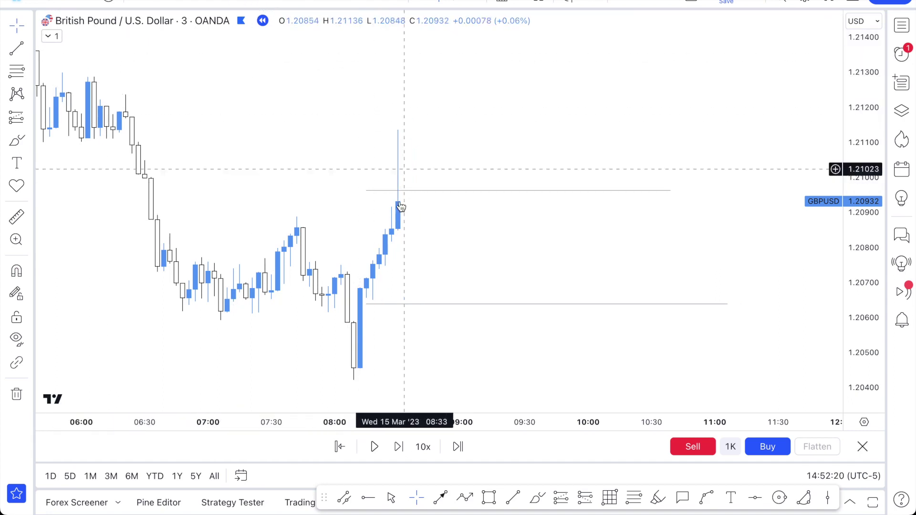
{"action": "left_click", "coordinate": [241, 476]}
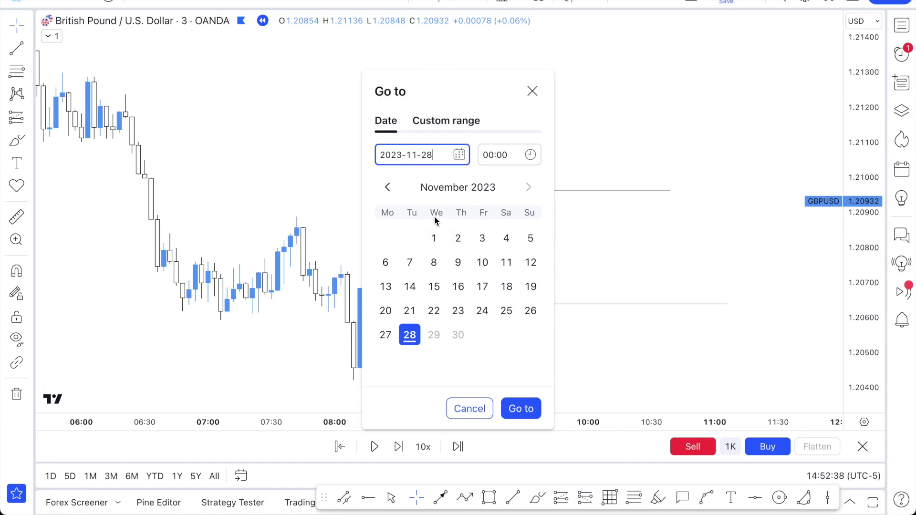
{"action": "left_click", "coordinate": [515, 156]}
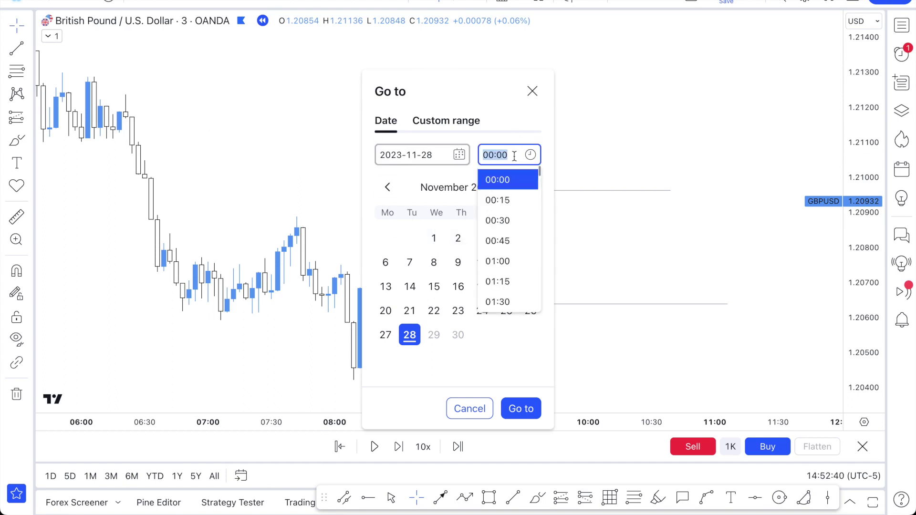
{"action": "scroll", "coordinate": [510, 285], "scroll_direction": "down", "scroll_amount": 5}
{"action": "scroll", "coordinate": [510, 285], "scroll_direction": "down", "scroll_amount": 6}
{"action": "scroll", "coordinate": [511, 285], "scroll_direction": "down", "scroll_amount": 4}
{"action": "left_click", "coordinate": [511, 268]}
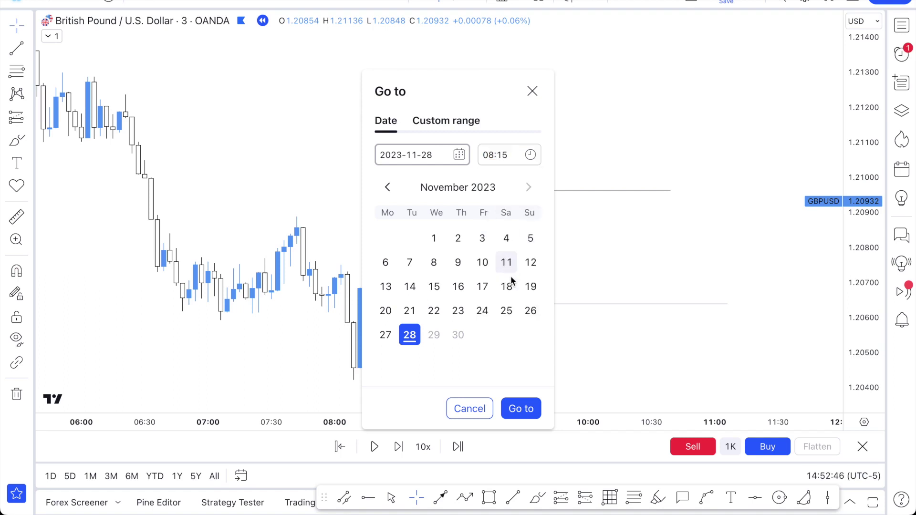
{"action": "left_click", "coordinate": [491, 157]}
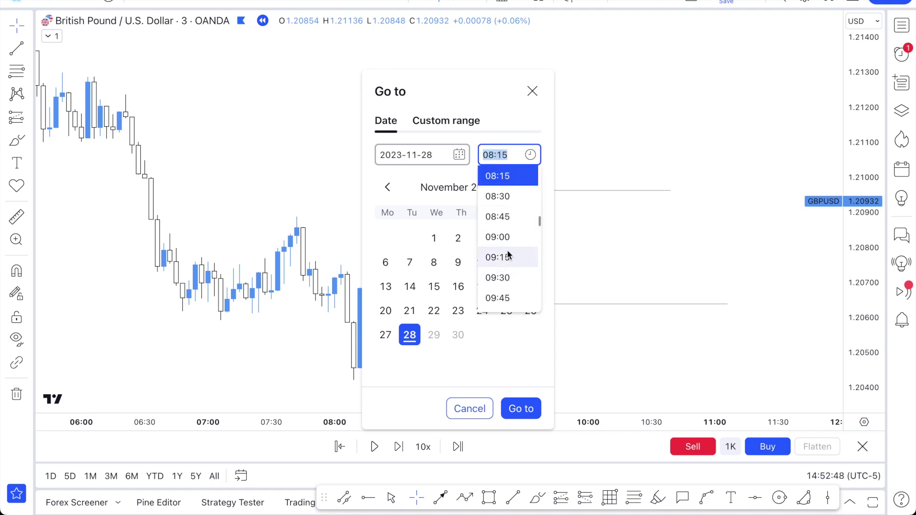
{"action": "left_click", "coordinate": [492, 197]}
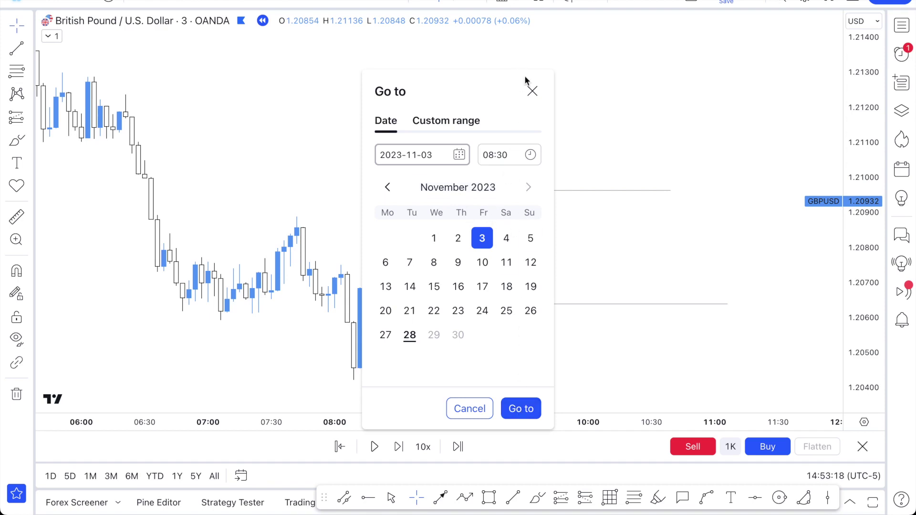
{"action": "left_click", "coordinate": [531, 90]}
Step: Exit Bar Replay mode and go to 3 November 2023 at 08:30 on the chart
{"action": "left_click", "coordinate": [866, 451]}
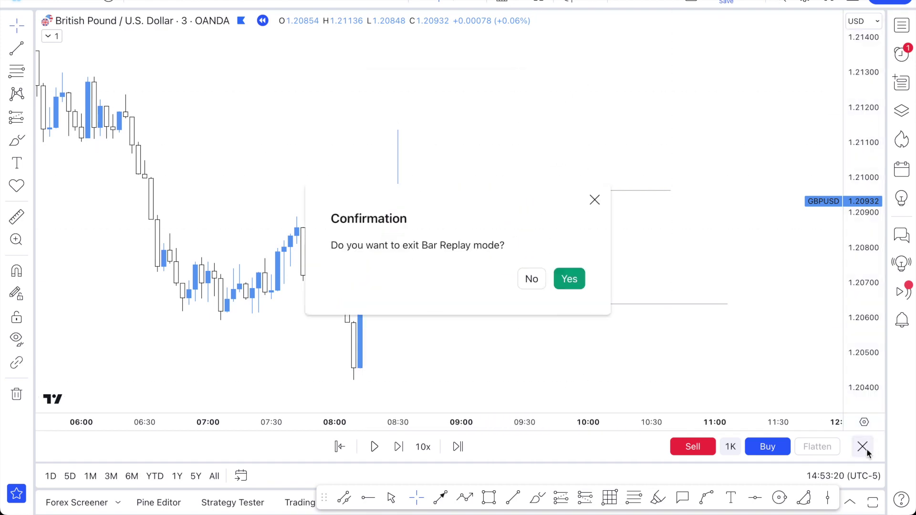
{"action": "left_click", "coordinate": [567, 285]}
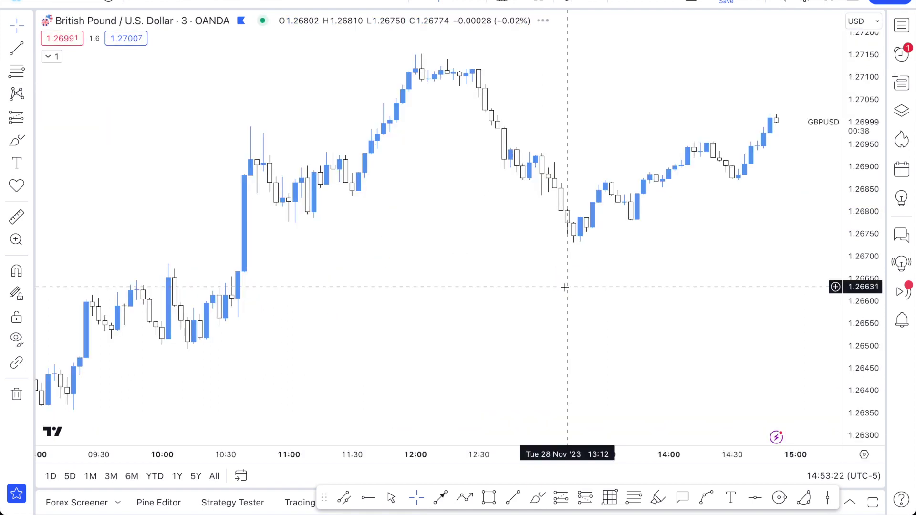
{"action": "left_click", "coordinate": [241, 476]}
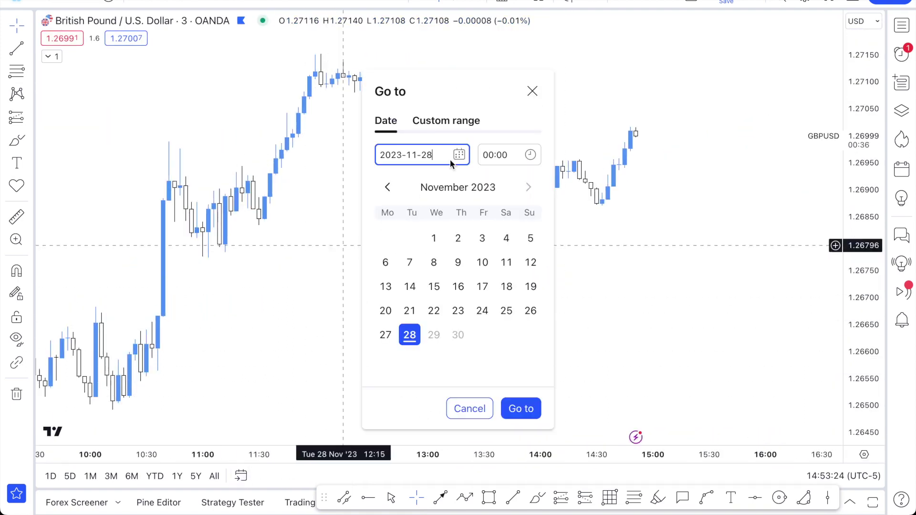
{"action": "left_click", "coordinate": [509, 162]}
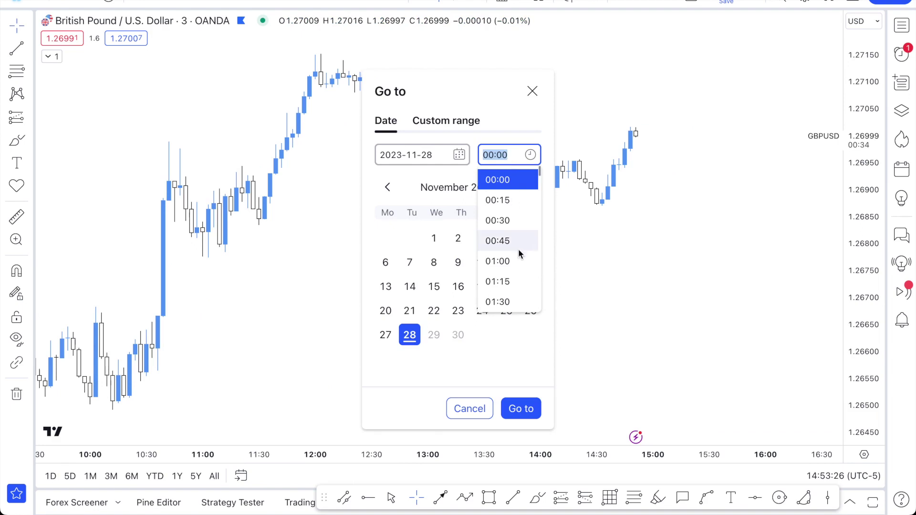
{"action": "scroll", "coordinate": [508, 285], "scroll_direction": "down", "scroll_amount": 6}
{"action": "scroll", "coordinate": [508, 285], "scroll_direction": "down", "scroll_amount": 6}
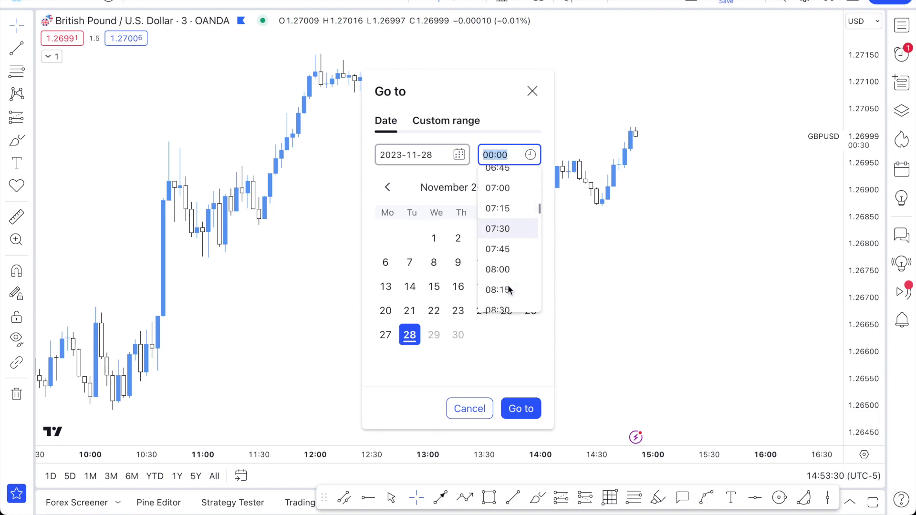
{"action": "left_click", "coordinate": [501, 307]}
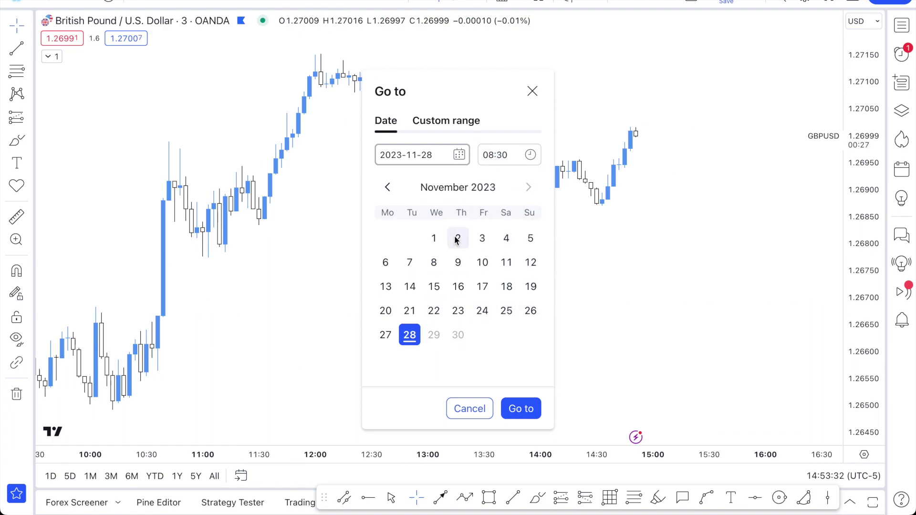
{"action": "left_click", "coordinate": [517, 412]}
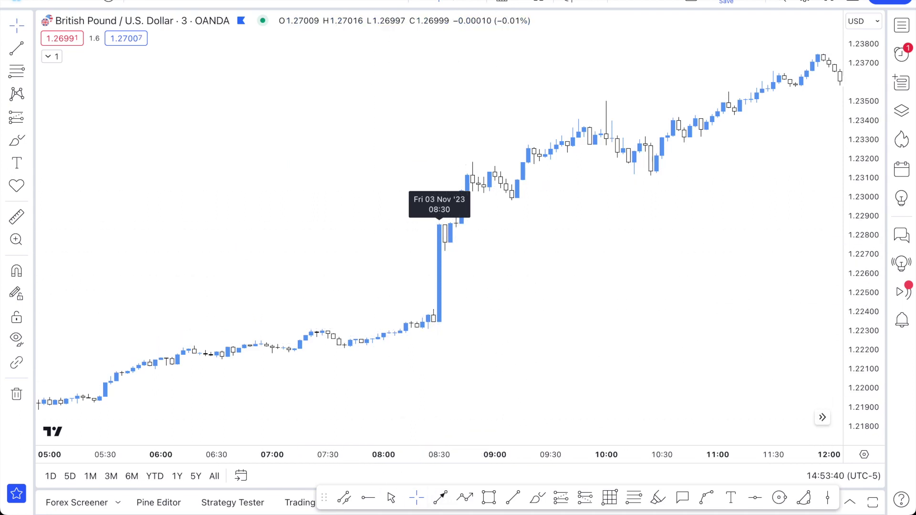
Step: Start a bar replay from the 08:30 candle on 3 November 2023
{"action": "left_click", "coordinate": [592, 2]}
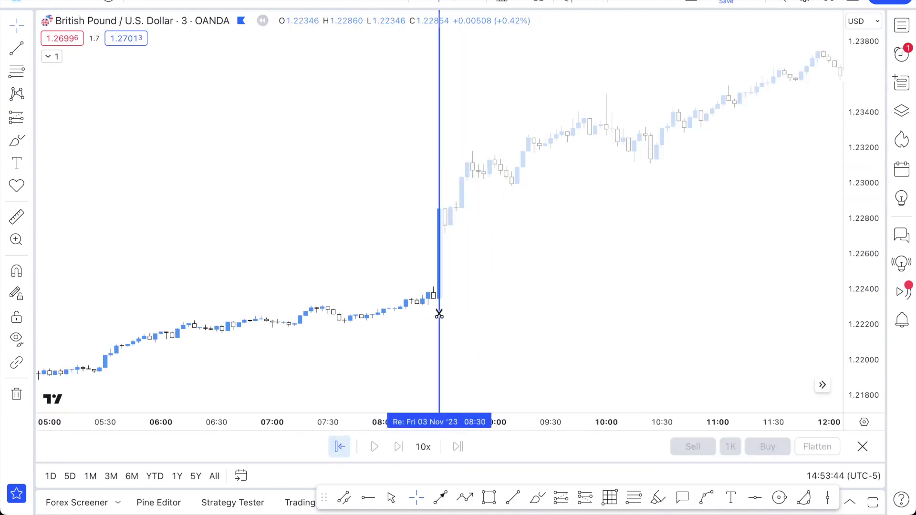
{"action": "left_click", "coordinate": [439, 313]}
{"action": "left_click", "coordinate": [439, 313]}
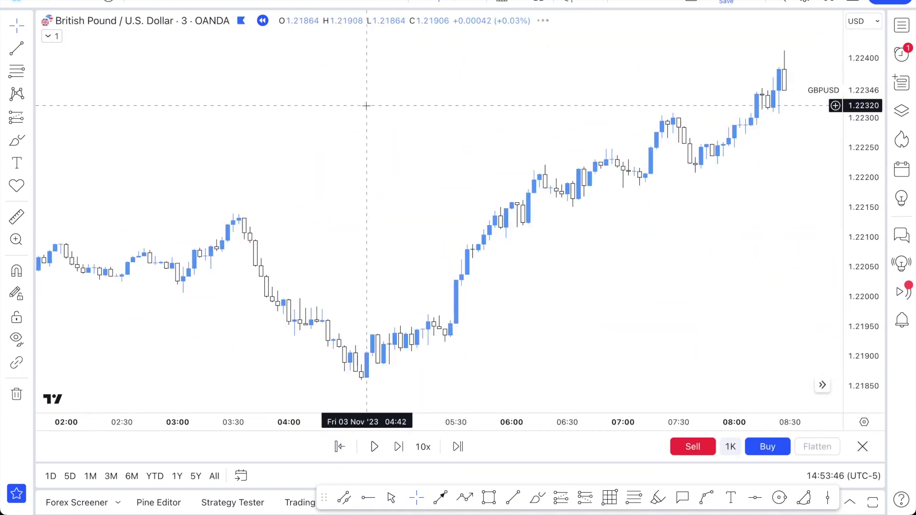
Step: Draw a range box from 08:21 spanning about 1.22299 to 1.22415 around the last pre-news candles, and advance the replay one bar
{"action": "left_click", "coordinate": [489, 498]}
{"action": "left_click", "coordinate": [234, 49]}
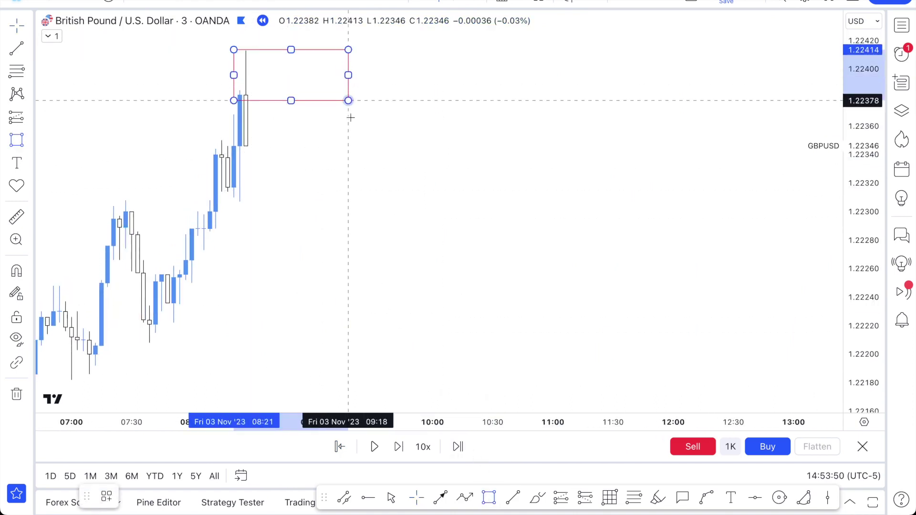
{"action": "left_click", "coordinate": [366, 212]}
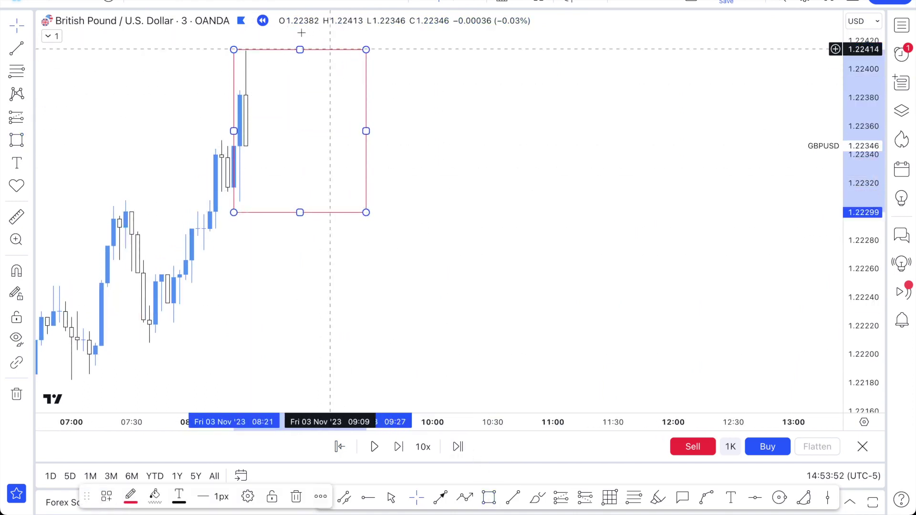
{"action": "left_click_drag", "start_coordinate": [302, 54], "coordinate": [299, 49]}
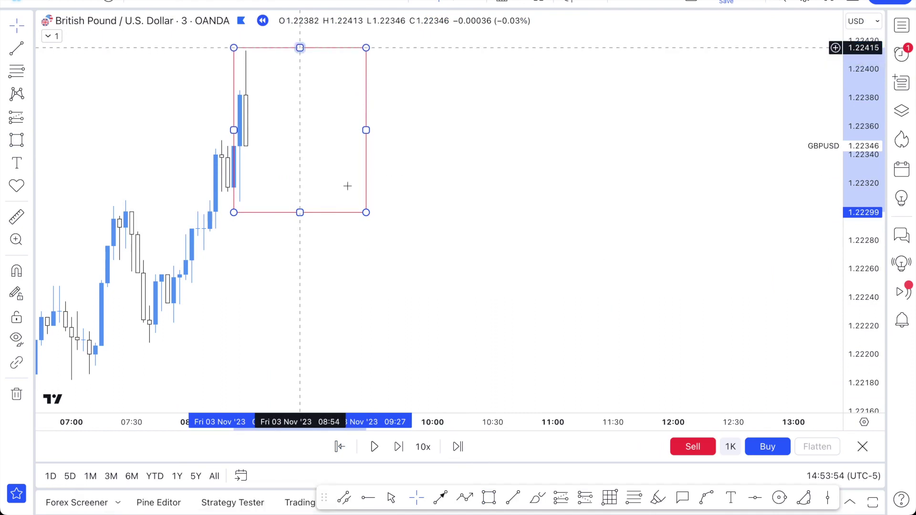
{"action": "left_click", "coordinate": [505, 229]}
{"action": "left_click", "coordinate": [399, 448]}
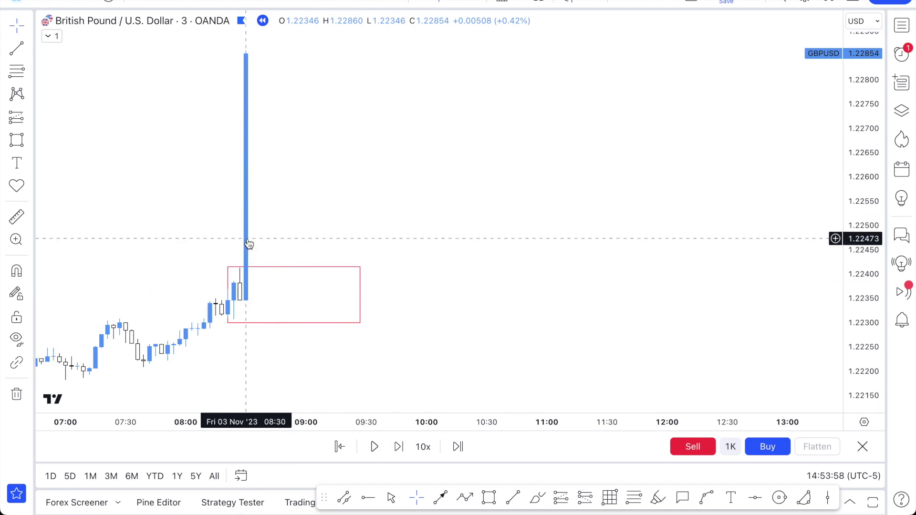
Step: Measure the distance from the range box's upper edge to the 08:30 candle's high, and clear the measurement
{"action": "left_click", "coordinate": [16, 218]}
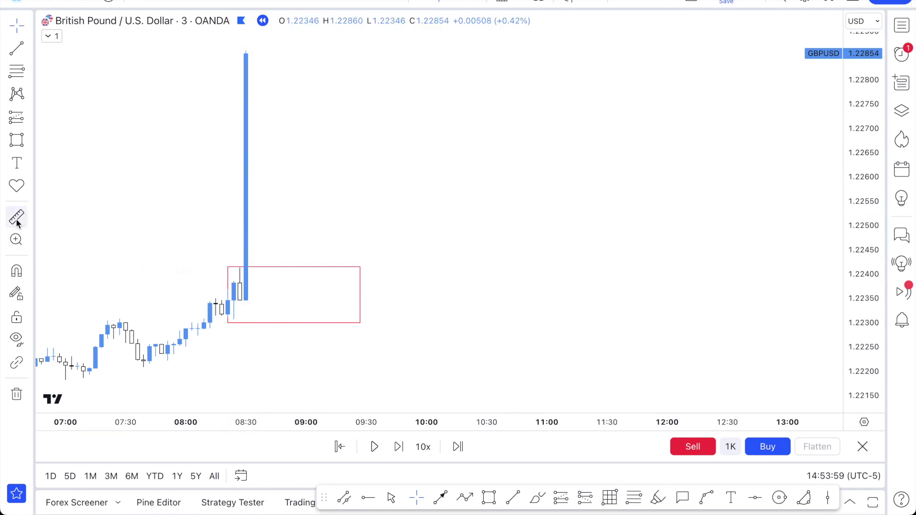
{"action": "left_click", "coordinate": [251, 265]}
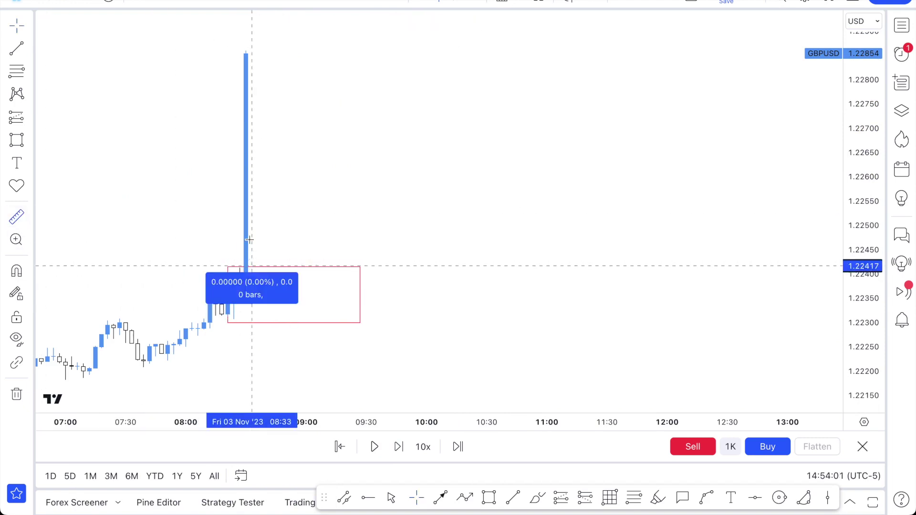
{"action": "left_click", "coordinate": [333, 38]}
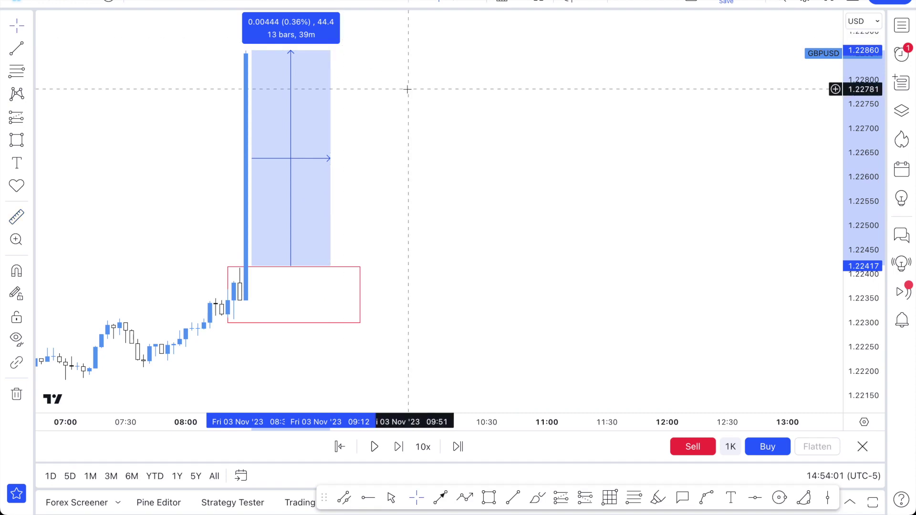
{"action": "left_click", "coordinate": [414, 225]}
Step: Go to 6 October 2023 at 08:30 and restart the bar replay from that candle
{"action": "scroll", "coordinate": [413, 225], "scroll_direction": "down", "scroll_amount": 2}
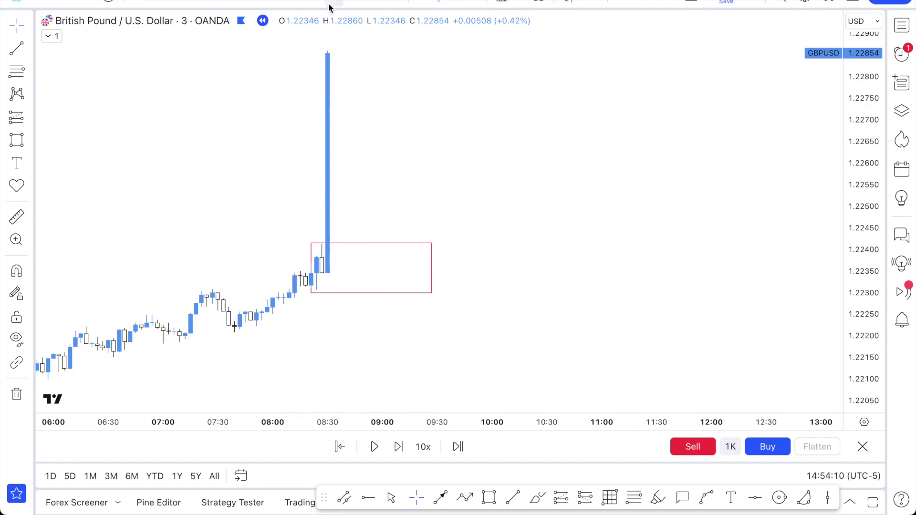
{"action": "left_click", "coordinate": [240, 479]}
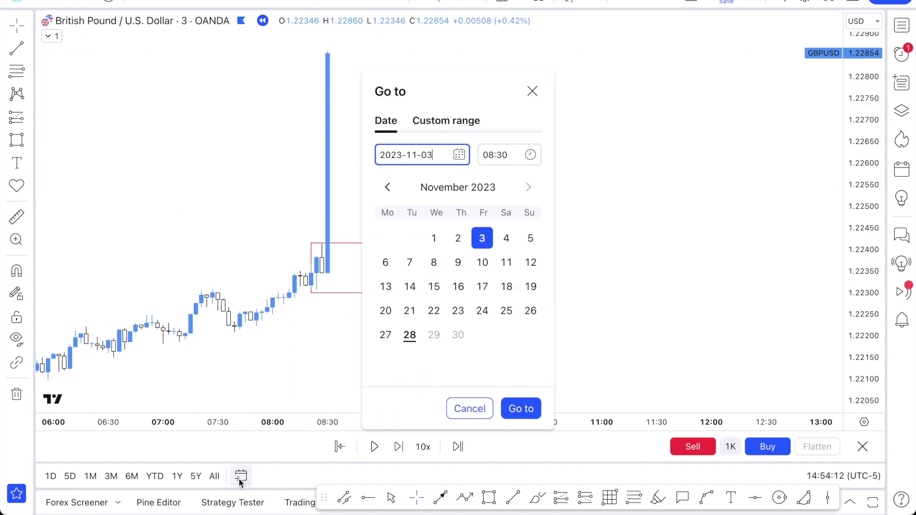
{"action": "left_click", "coordinate": [388, 188]}
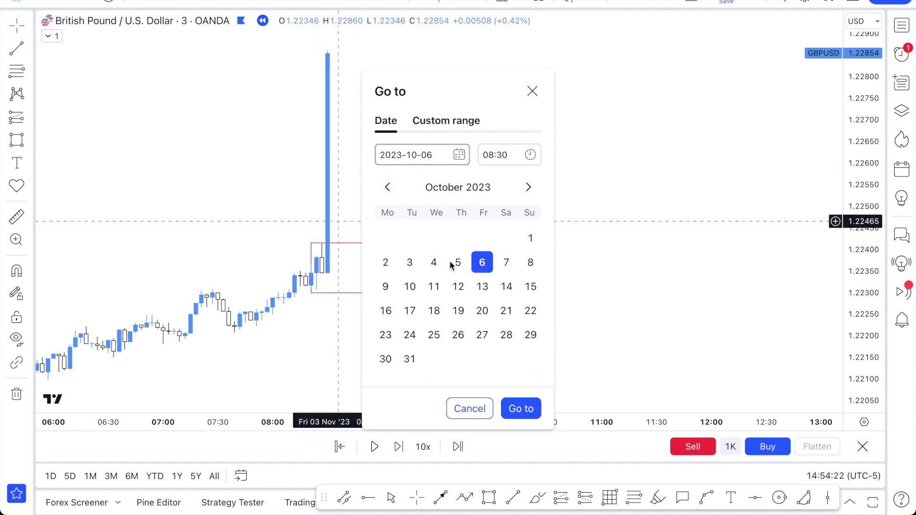
{"action": "left_click", "coordinate": [524, 412]}
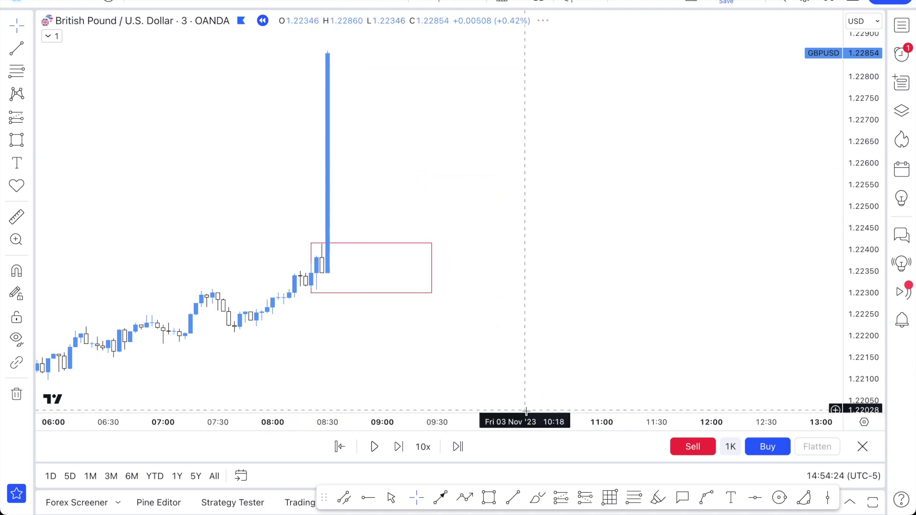
{"action": "left_click", "coordinate": [339, 447]}
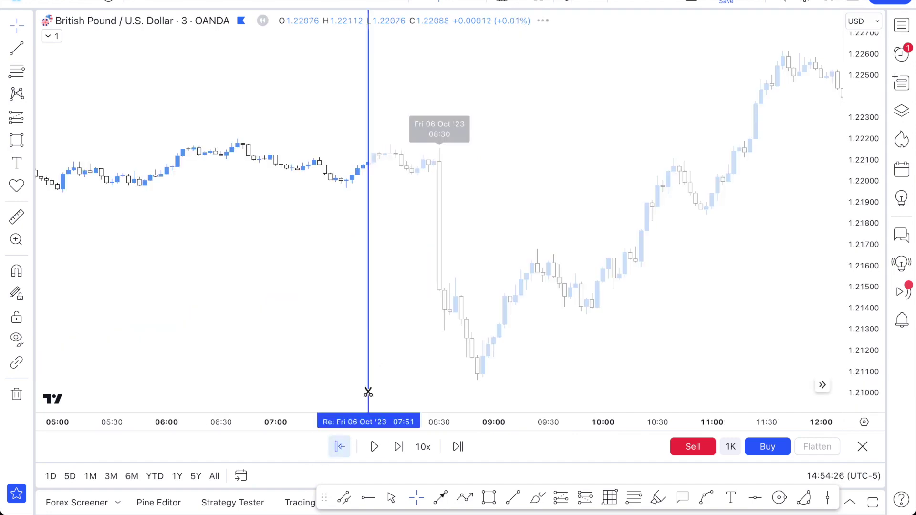
{"action": "left_click", "coordinate": [439, 243]}
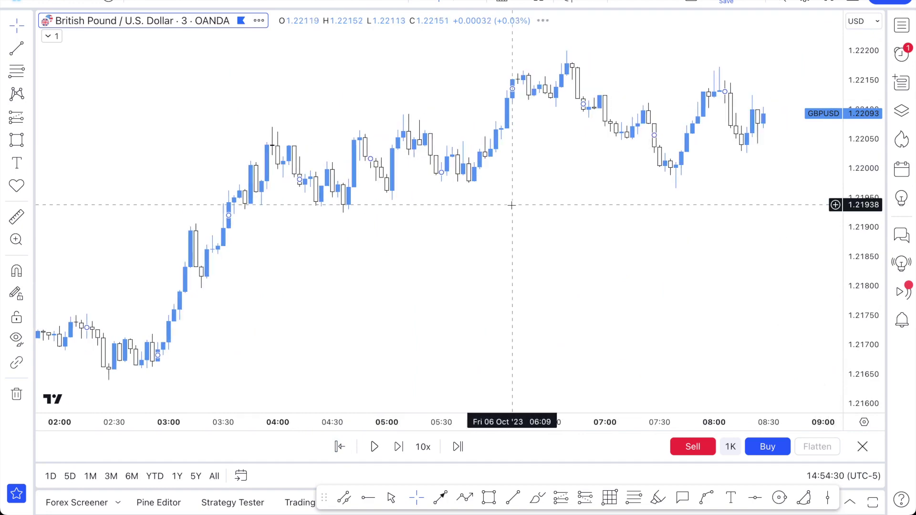
Step: Draw a range box from 08:18 to 08:45 around the last pre-news candles, between about 1.22037 and 1.22130
{"action": "scroll", "coordinate": [511, 205], "scroll_direction": "up", "scroll_amount": 5}
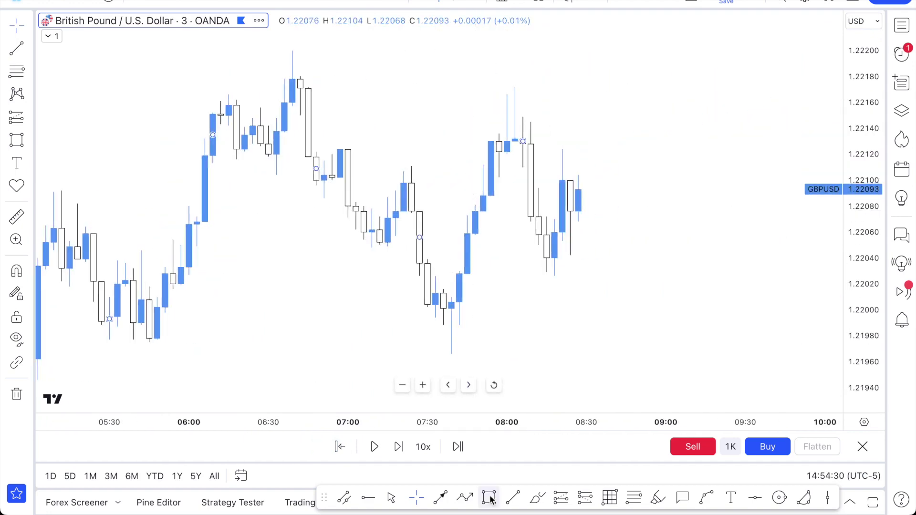
{"action": "scroll", "coordinate": [549, 234], "scroll_direction": "up", "scroll_amount": 1}
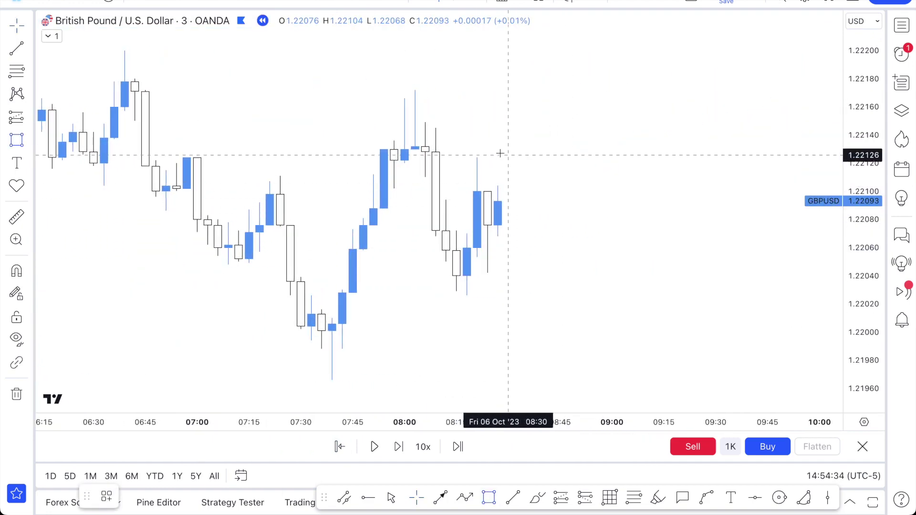
{"action": "mouse_move", "coordinate": [477, 154]}
{"action": "left_mouse_down"}
{"action": "mouse_move", "coordinate": [546, 296]}
{"action": "mouse_move", "coordinate": [549, 279]}
{"action": "mouse_move", "coordinate": [561, 280]}
{"action": "left_mouse_up"}
{"action": "left_click_drag", "start_coordinate": [478, 153], "coordinate": [478, 152]}
{"action": "left_click", "coordinate": [489, 299]}
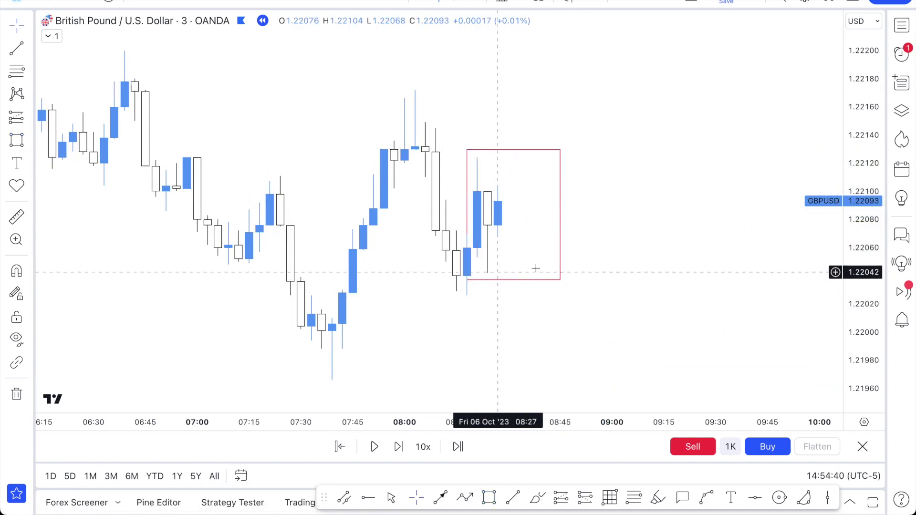
{"action": "left_click", "coordinate": [562, 280]}
{"action": "left_click", "coordinate": [616, 233]}
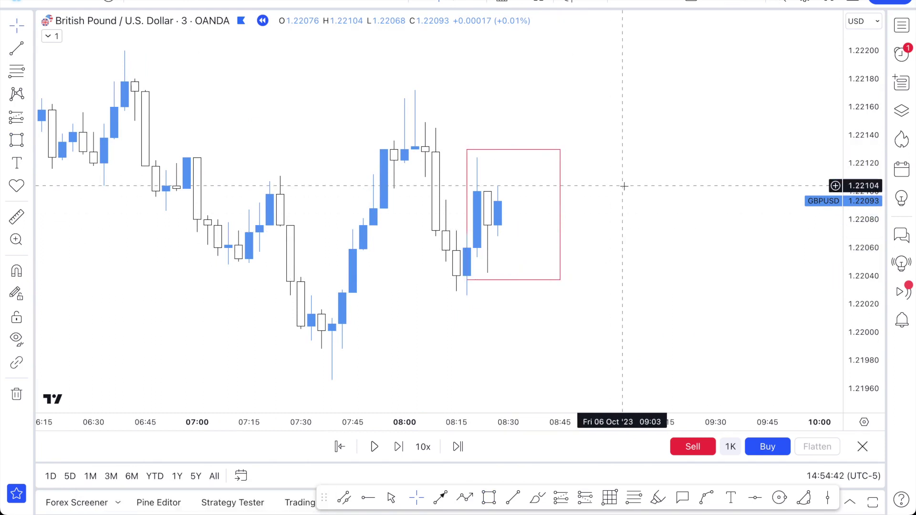
Step: Extend the range box back to 08:06 and up to about 1.22147, and measure from the 08:27 candle's high to its upper edge
{"action": "left_click", "coordinate": [470, 151]}
{"action": "mouse_move", "coordinate": [469, 150]}
{"action": "left_mouse_down"}
{"action": "mouse_move", "coordinate": [429, 99]}
{"action": "mouse_move", "coordinate": [414, 96]}
{"action": "mouse_move", "coordinate": [454, 143]}
{"action": "mouse_move", "coordinate": [425, 106]}
{"action": "mouse_move", "coordinate": [443, 130]}
{"action": "mouse_move", "coordinate": [425, 124]}
{"action": "left_mouse_up"}
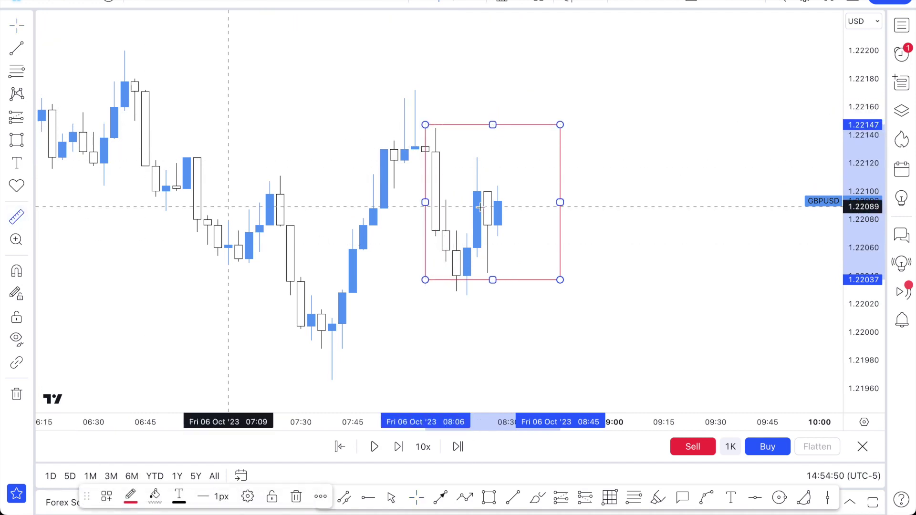
{"action": "left_click", "coordinate": [499, 189]}
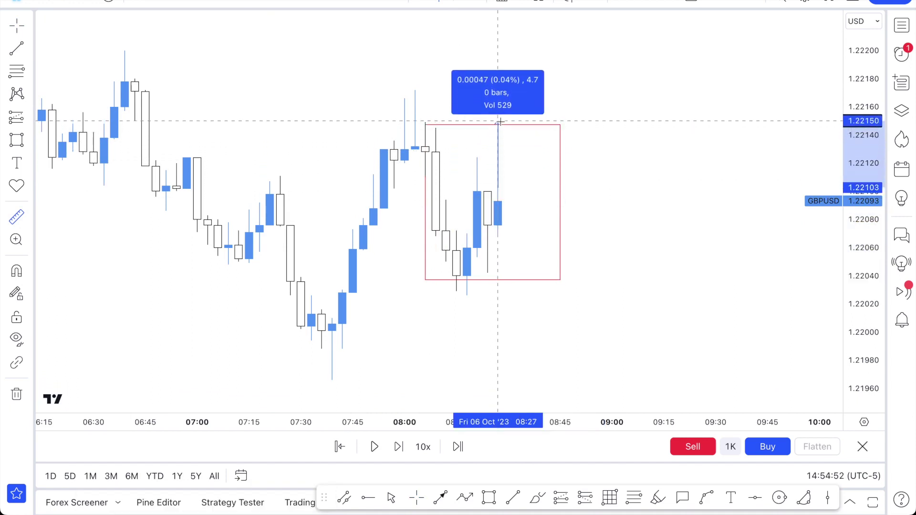
{"action": "key", "text": "Escape"}
Step: Enlarge the range box back to 08:03, with its upper edge at about 1.22156 and lower edge at about 1.22016
{"action": "left_click_drag", "start_coordinate": [425, 123], "coordinate": [416, 113]}
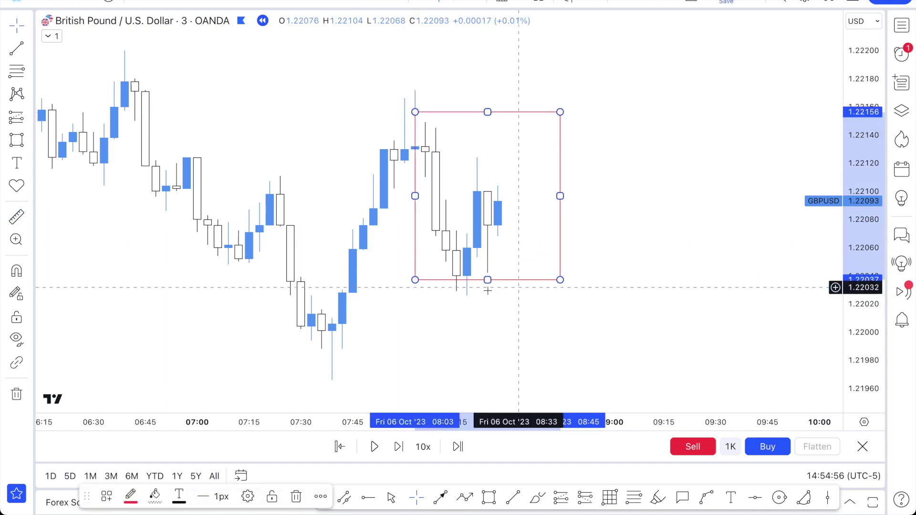
{"action": "left_click_drag", "start_coordinate": [488, 280], "coordinate": [508, 311]}
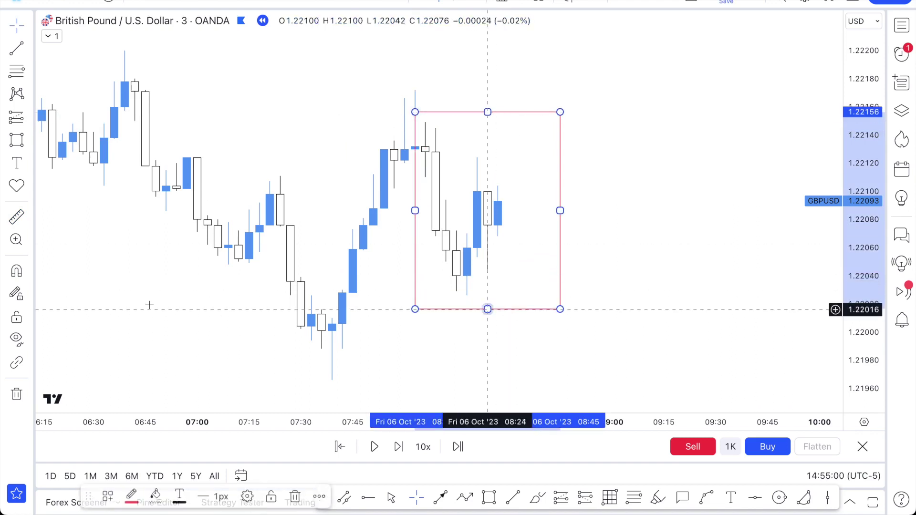
Step: Measure from the 08:27 candle's low down to the range box's lower edge
{"action": "left_click", "coordinate": [18, 218]}
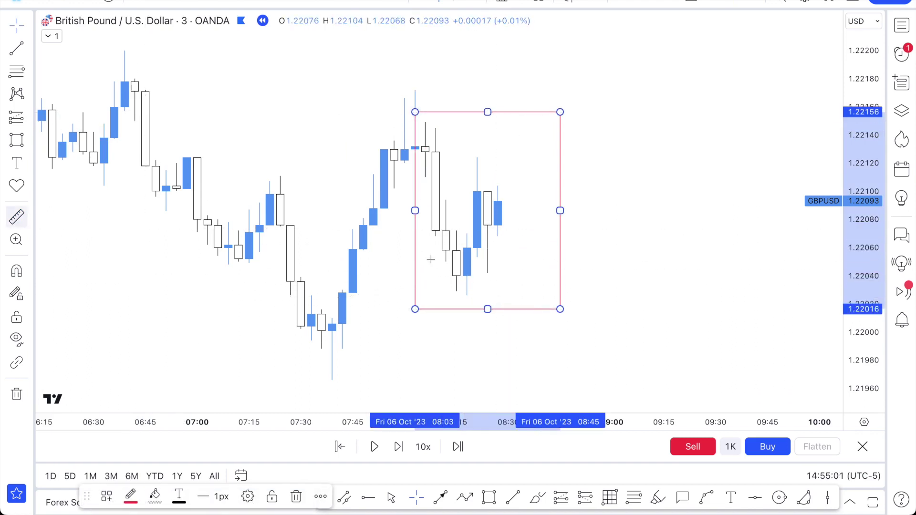
{"action": "left_click", "coordinate": [500, 240]}
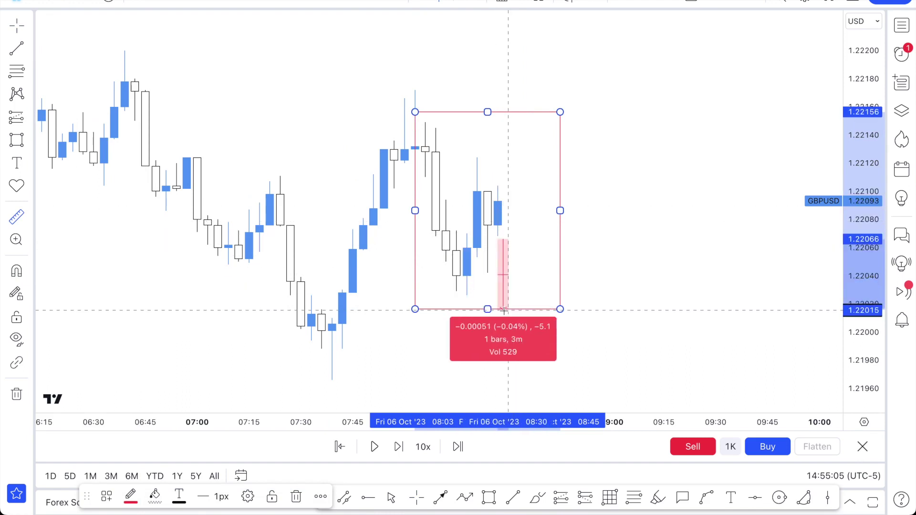
{"action": "left_click", "coordinate": [505, 311]}
Step: Advance the replay by one bar and measure from the range box's lower edge down to the news candle's low
{"action": "left_click", "coordinate": [399, 453]}
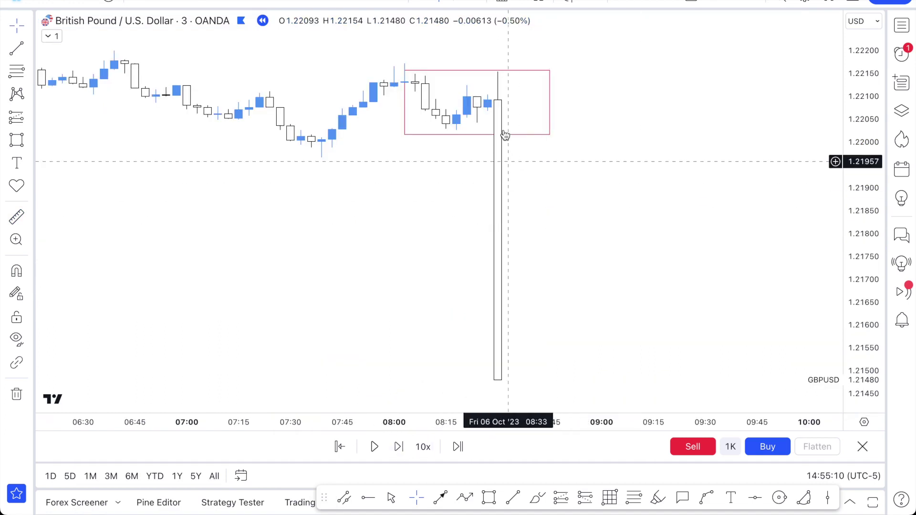
{"action": "scroll", "coordinate": [574, 226], "scroll_direction": "right", "scroll_amount": 1}
{"action": "scroll", "coordinate": [574, 227], "scroll_direction": "right", "scroll_amount": 1}
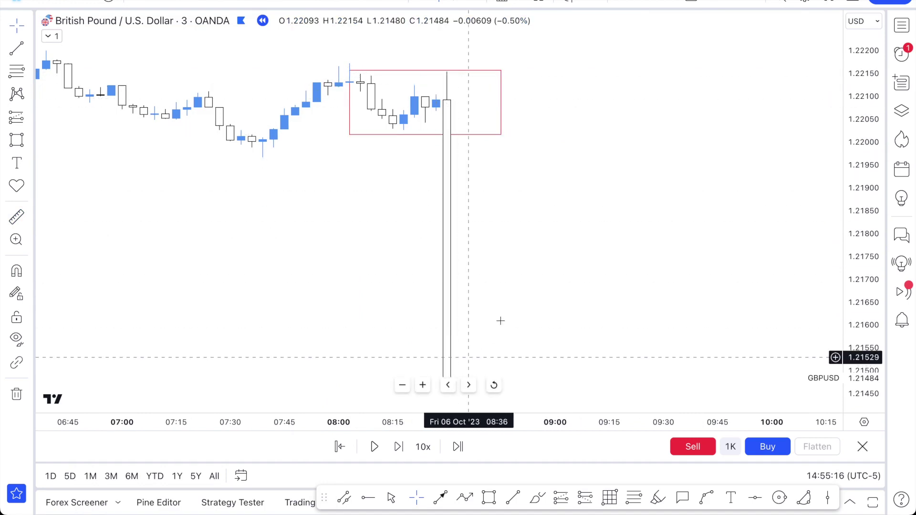
{"action": "scroll", "coordinate": [159, 193], "scroll_direction": "down", "scroll_amount": 2}
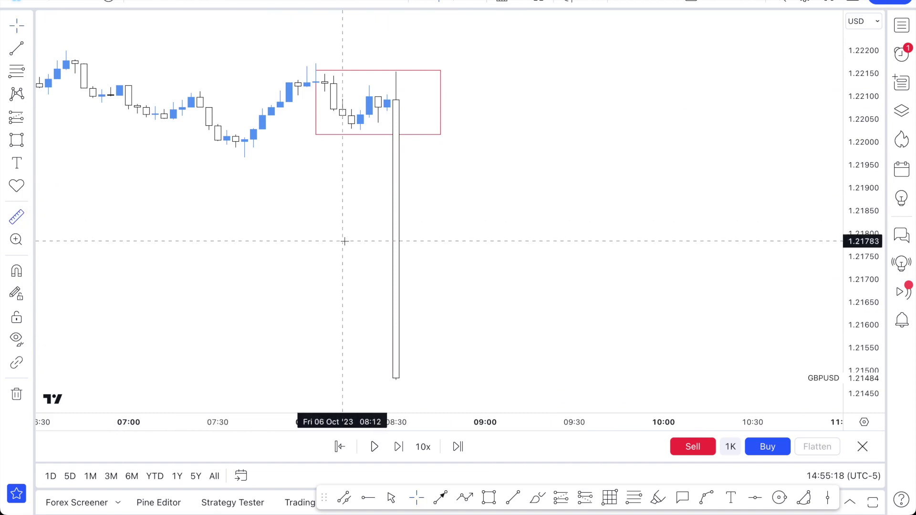
{"action": "left_click", "coordinate": [405, 135], "text": "shift"}
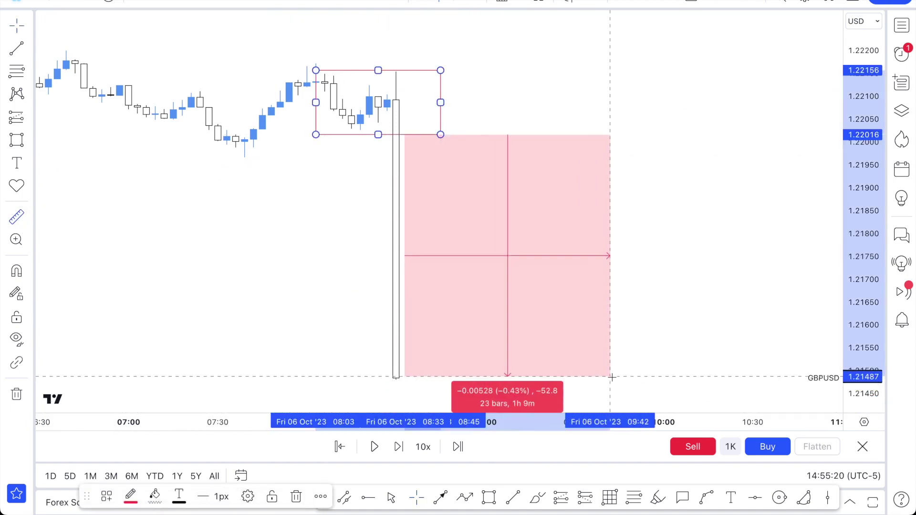
{"action": "left_click", "coordinate": [669, 311]}
Step: Go to 1 September 2023 at 08:30 and restart the bar replay from that candle
{"action": "scroll", "coordinate": [425, 144], "scroll_direction": "down", "scroll_amount": 2}
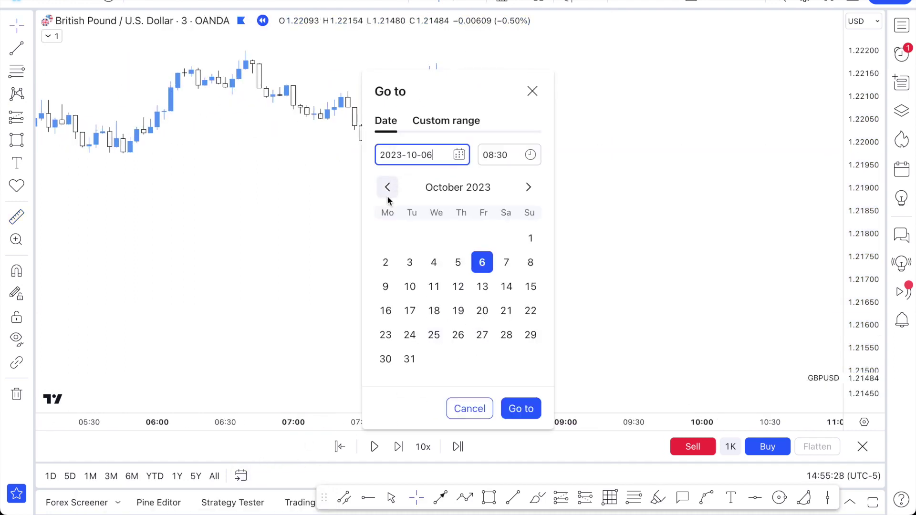
{"action": "left_click", "coordinate": [387, 189]}
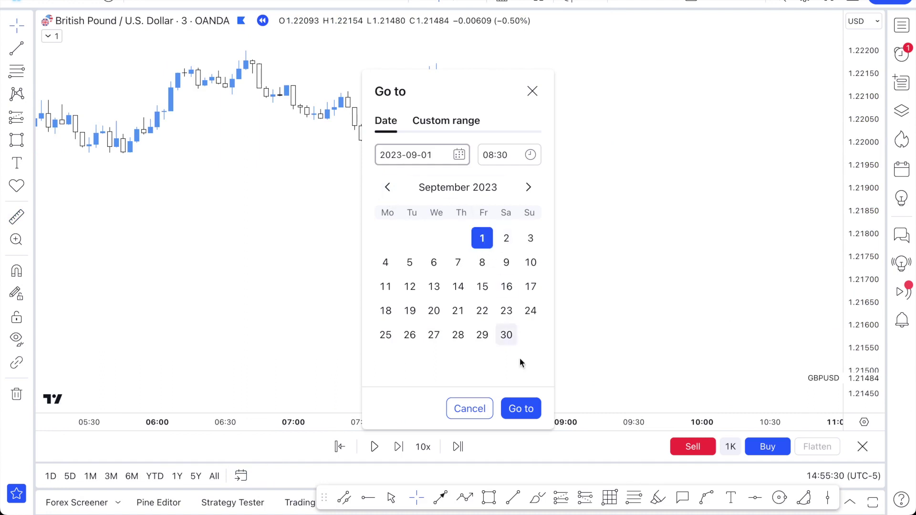
{"action": "left_click", "coordinate": [521, 409]}
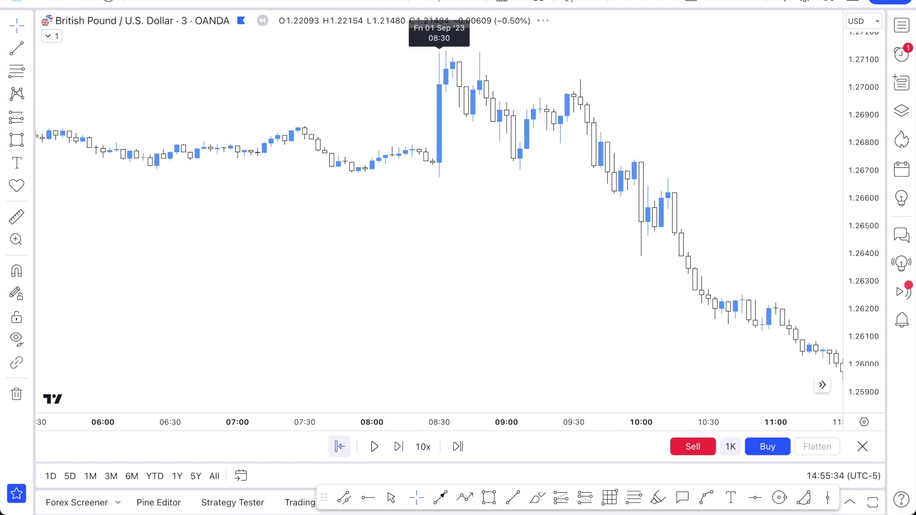
{"action": "left_click", "coordinate": [440, 135]}
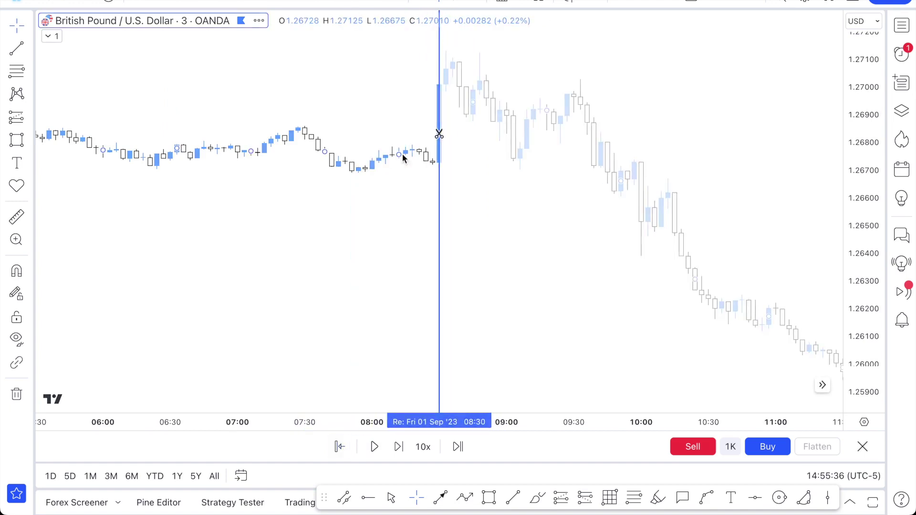
{"action": "left_click", "coordinate": [306, 80]}
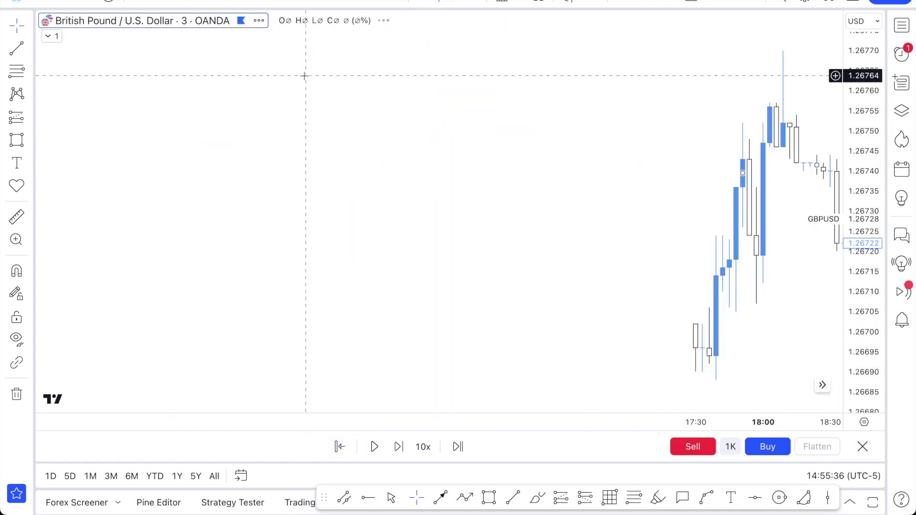
Step: Draw a range box from 08:24 to 08:39 around the last pre-news candles, between about 1.26712 and 1.26783
{"action": "scroll", "coordinate": [499, 171], "scroll_direction": "right", "scroll_amount": 5}
{"action": "scroll", "coordinate": [503, 172], "scroll_direction": "up", "scroll_amount": 2}
{"action": "scroll", "coordinate": [529, 238], "scroll_direction": "up", "scroll_amount": 3}
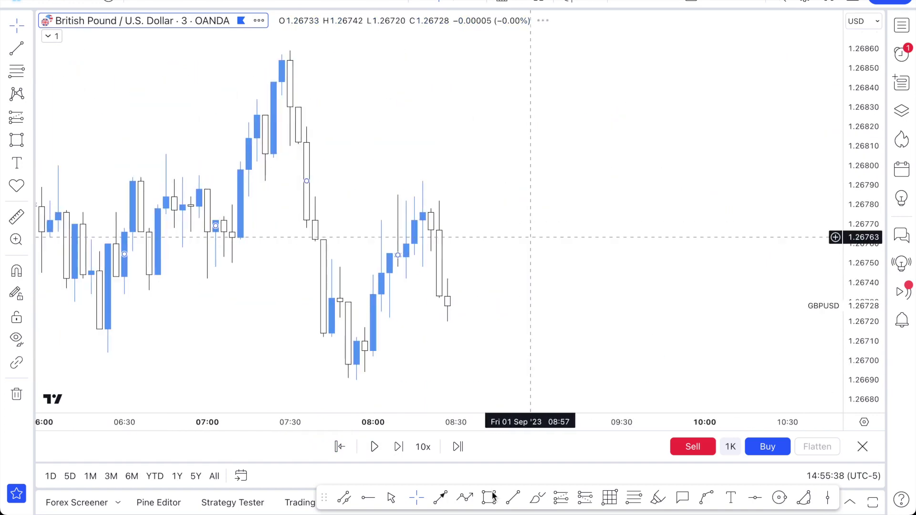
{"action": "scroll", "coordinate": [439, 226], "scroll_direction": "up", "scroll_amount": 1}
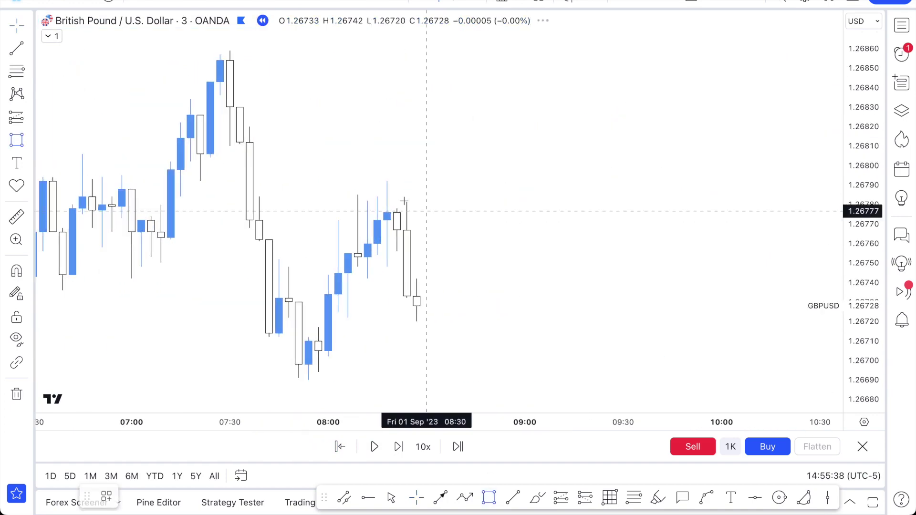
{"action": "left_click_drag", "start_coordinate": [407, 200], "coordinate": [456, 337]}
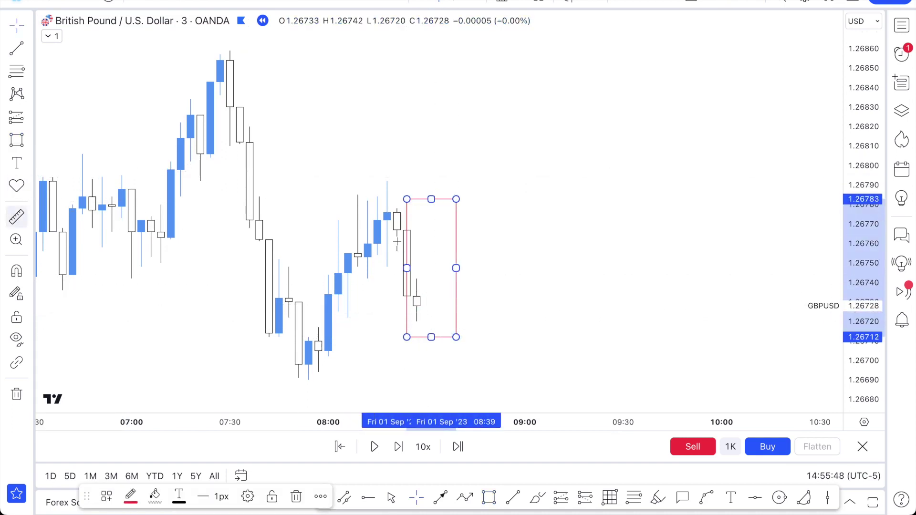
Step: Measure from the 08:27 candle's high up past the range box's upper edge to about 1.26791
{"action": "left_click", "coordinate": [418, 281]}
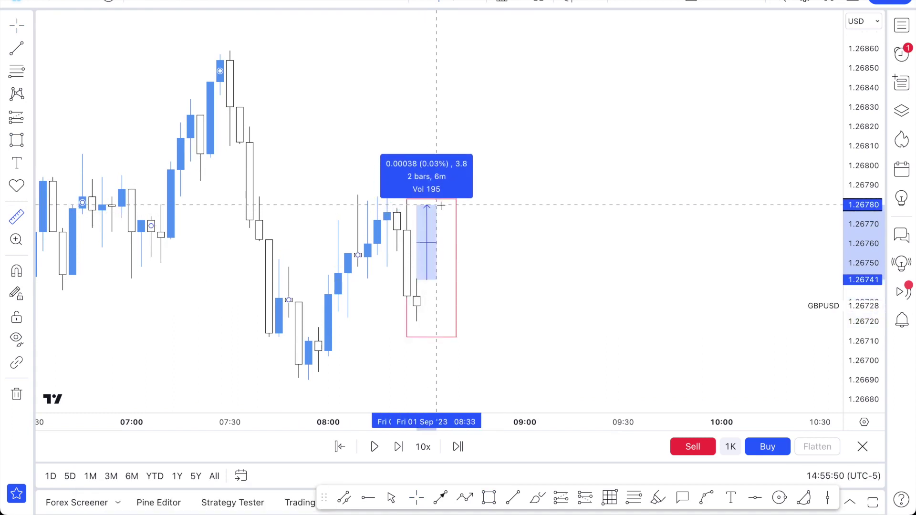
{"action": "left_click", "coordinate": [457, 183]}
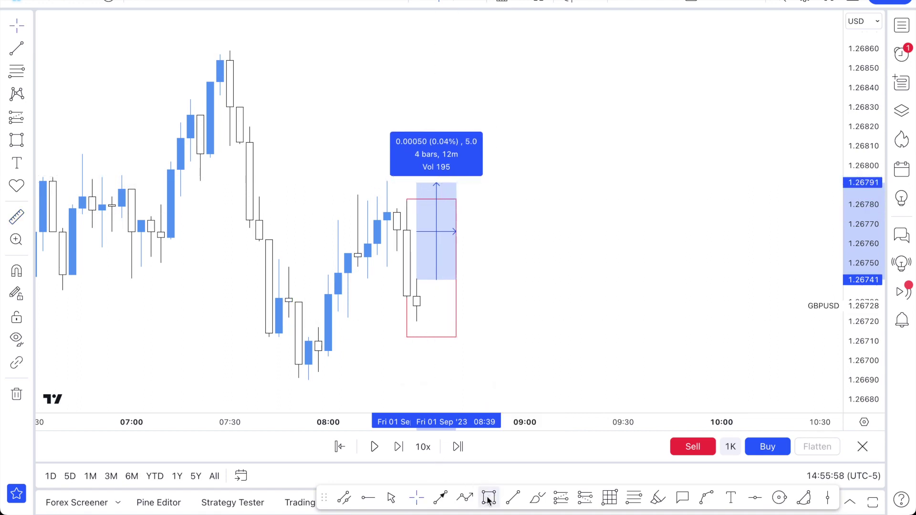
{"action": "left_click", "coordinate": [498, 314]}
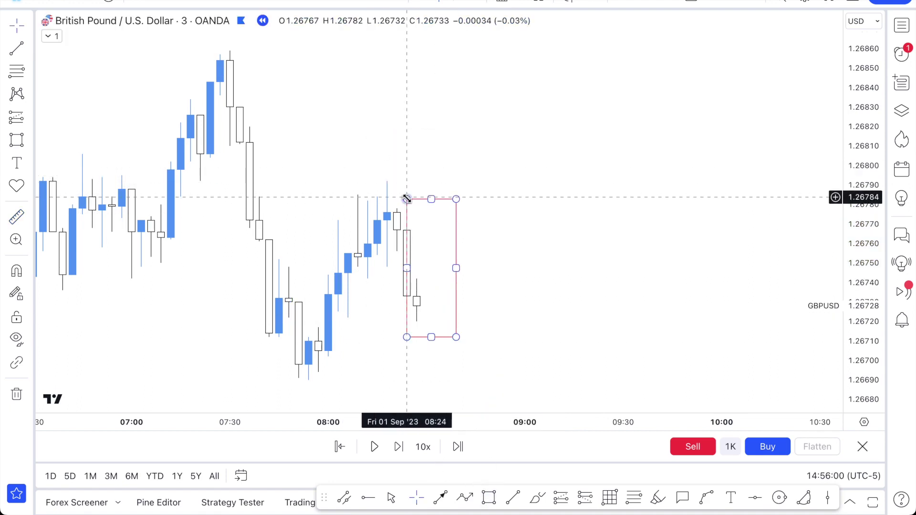
Step: Enlarge the range box back to 08:15, with its upper edge at about 1.26792 and lower edge at about 1.26688
{"action": "left_click_drag", "start_coordinate": [406, 199], "coordinate": [386, 181]}
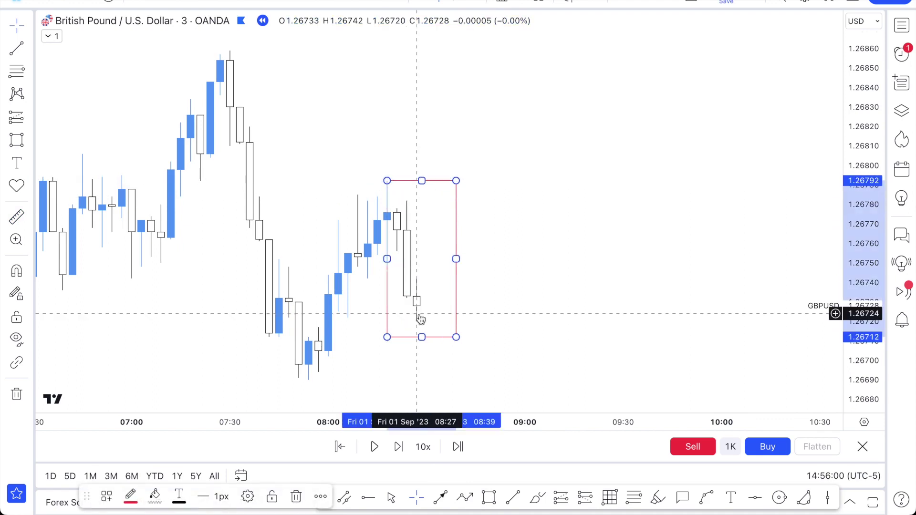
{"action": "left_click_drag", "start_coordinate": [421, 338], "coordinate": [422, 390]}
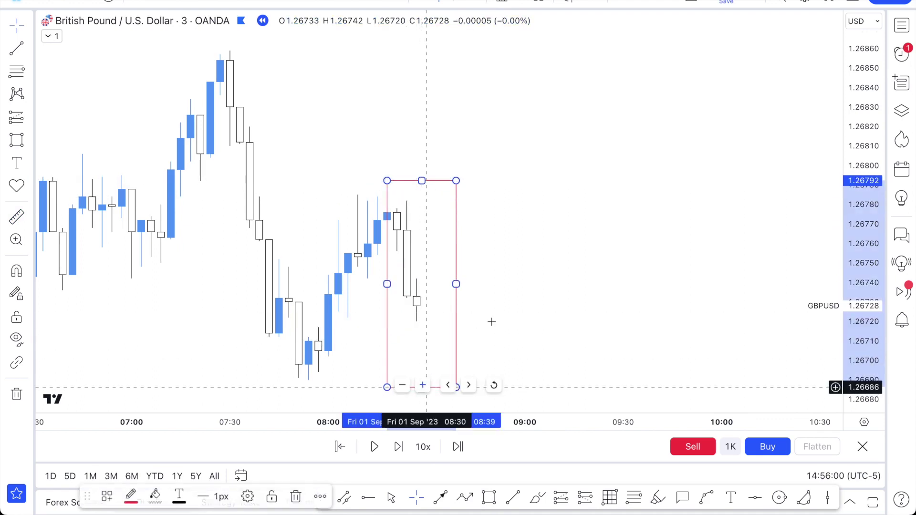
{"action": "left_click_drag", "start_coordinate": [388, 387], "coordinate": [378, 384]}
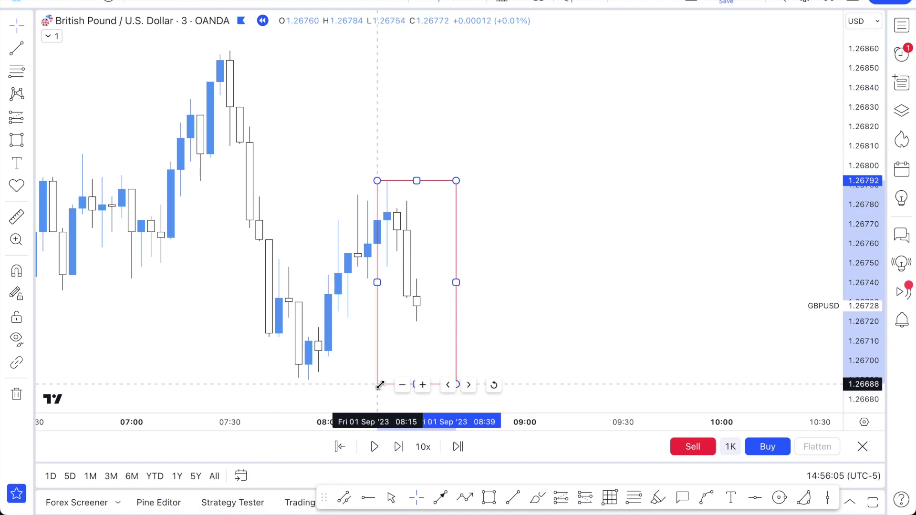
{"action": "left_click", "coordinate": [312, 349]}
Step: Advance the replay by one bar to reveal the 1 September 08:30 news candle
{"action": "scroll", "coordinate": [312, 351], "scroll_direction": "right", "scroll_amount": 1}
{"action": "scroll", "coordinate": [313, 352], "scroll_direction": "right", "scroll_amount": 1}
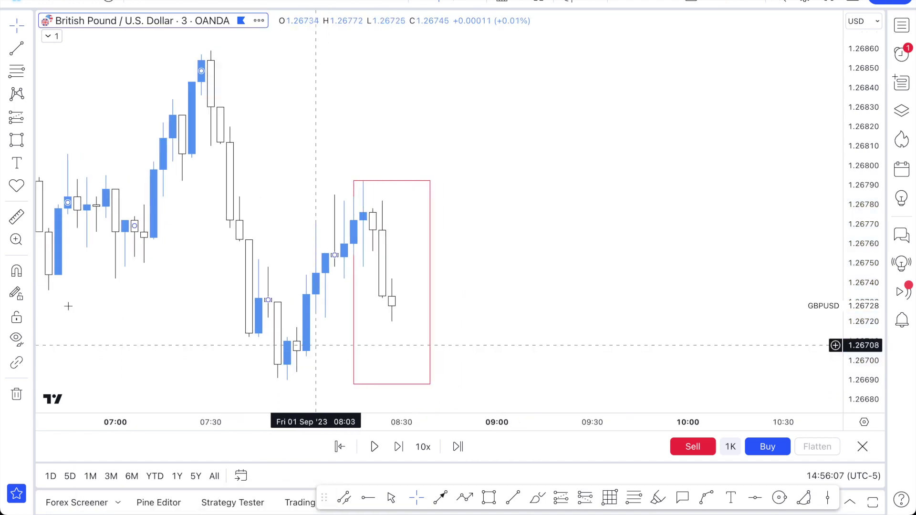
{"action": "left_click", "coordinate": [399, 447]}
{"action": "scroll", "coordinate": [495, 246], "scroll_direction": "down", "scroll_amount": 2}
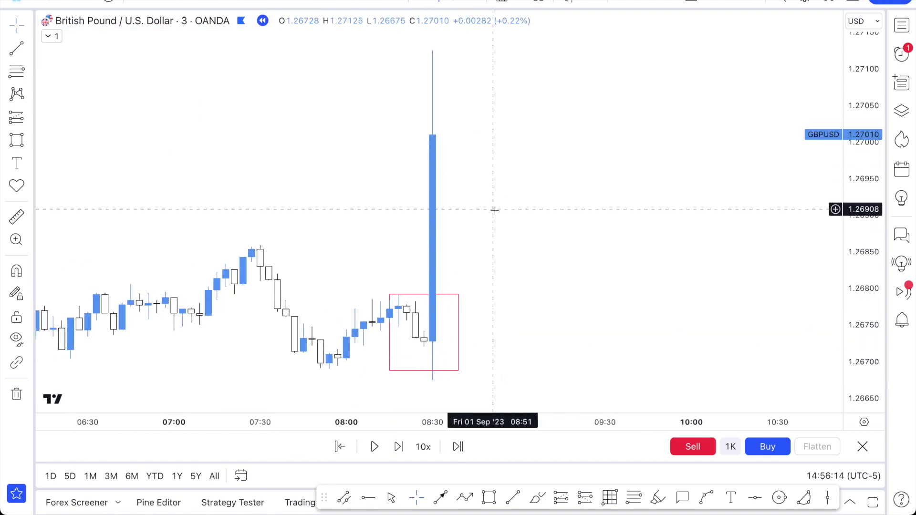
Step: Shrink the range box to start at 08:18, with its lower edge raised to about 1.26715
{"action": "scroll", "coordinate": [456, 341], "scroll_direction": "up", "scroll_amount": 5}
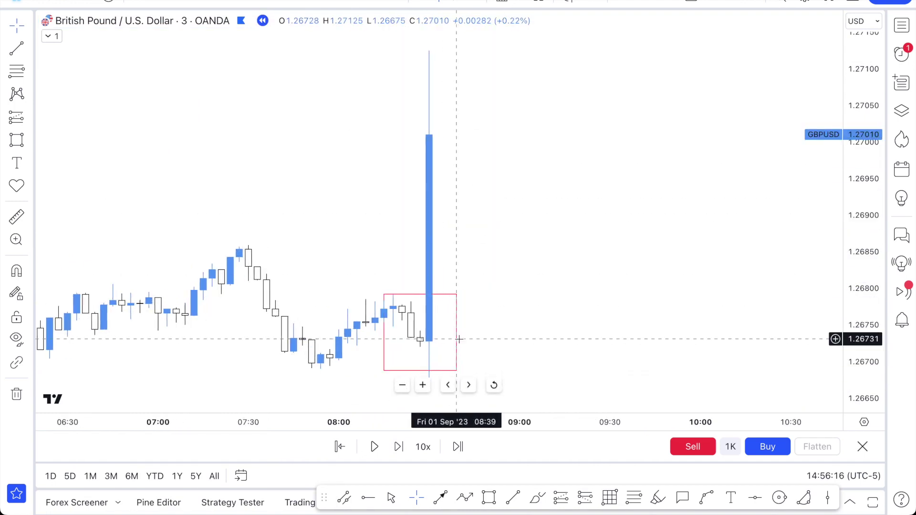
{"action": "left_click_drag", "start_coordinate": [868, 269], "coordinate": [867, 176]}
{"action": "left_click_drag", "start_coordinate": [642, 250], "coordinate": [638, 130]}
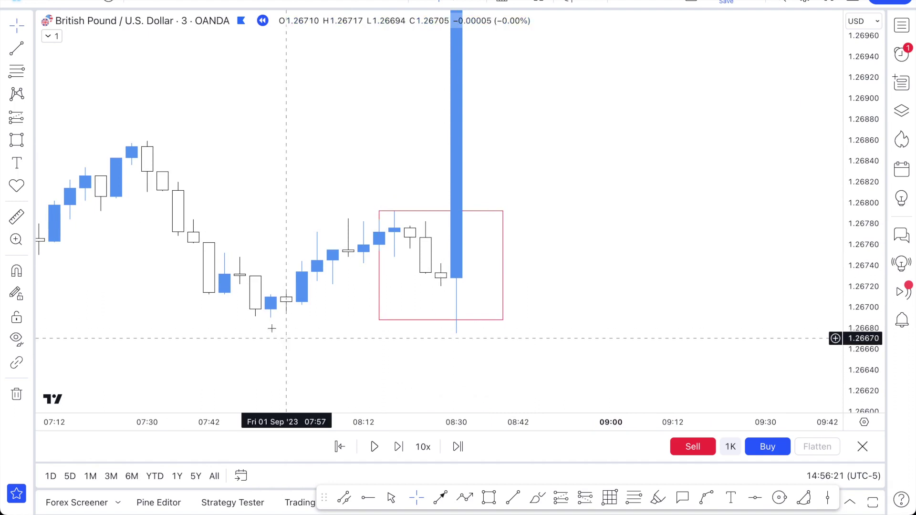
{"action": "left_click", "coordinate": [381, 320]}
{"action": "left_click_drag", "start_coordinate": [380, 320], "coordinate": [393, 292]}
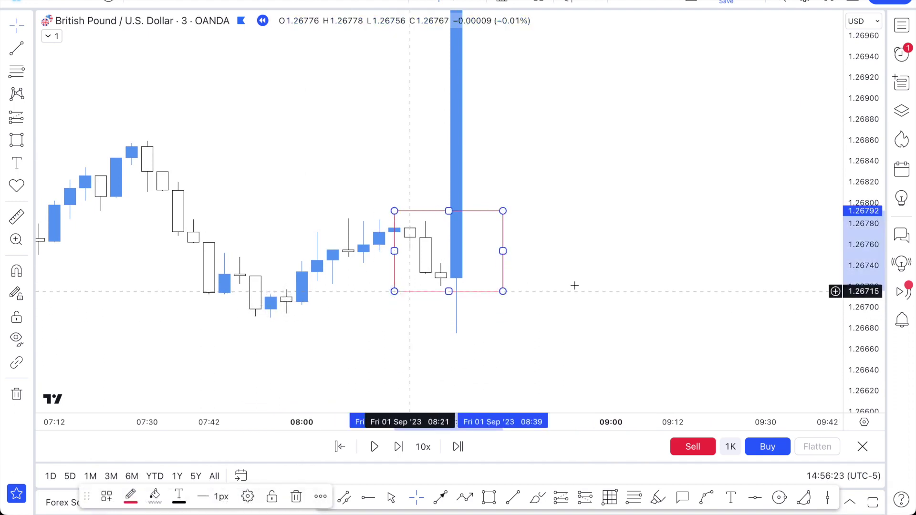
{"action": "left_click", "coordinate": [558, 286]}
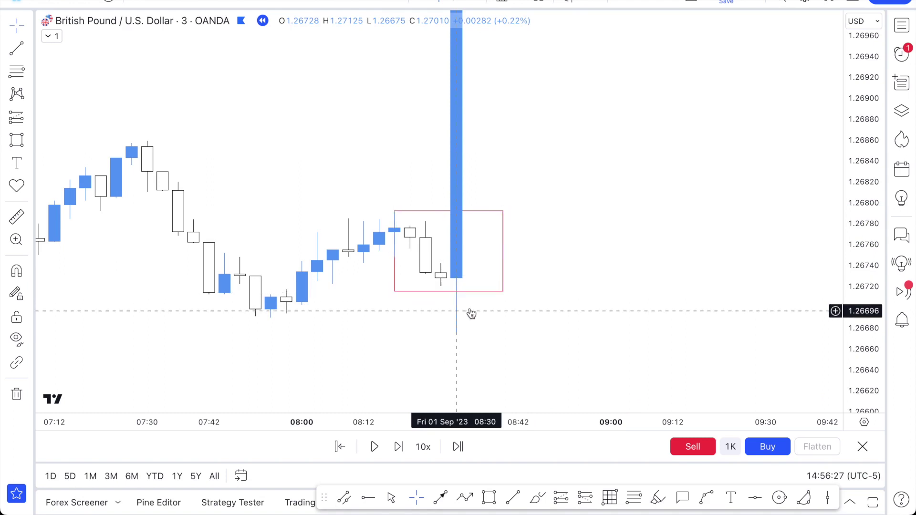
Step: Measure from the range box's lower edge down to the 08:30 candle's low
{"action": "left_click", "coordinate": [18, 215]}
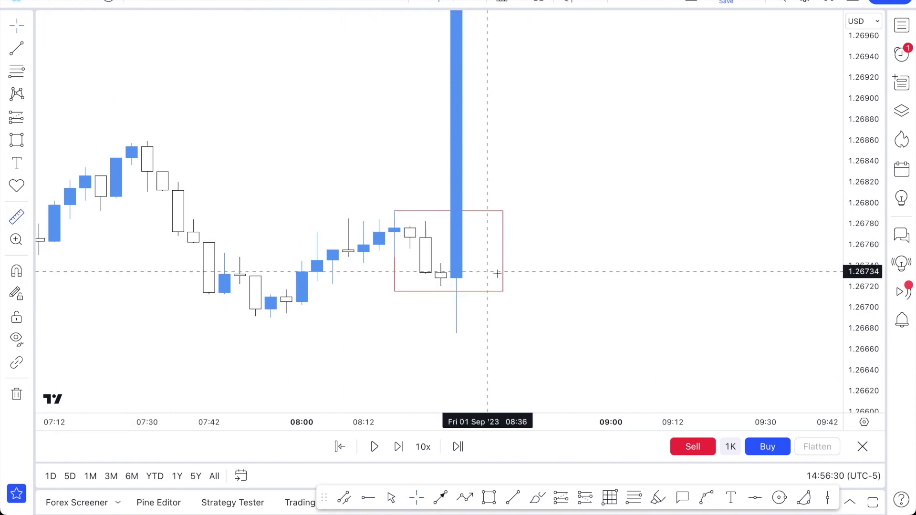
{"action": "left_click", "coordinate": [457, 292]}
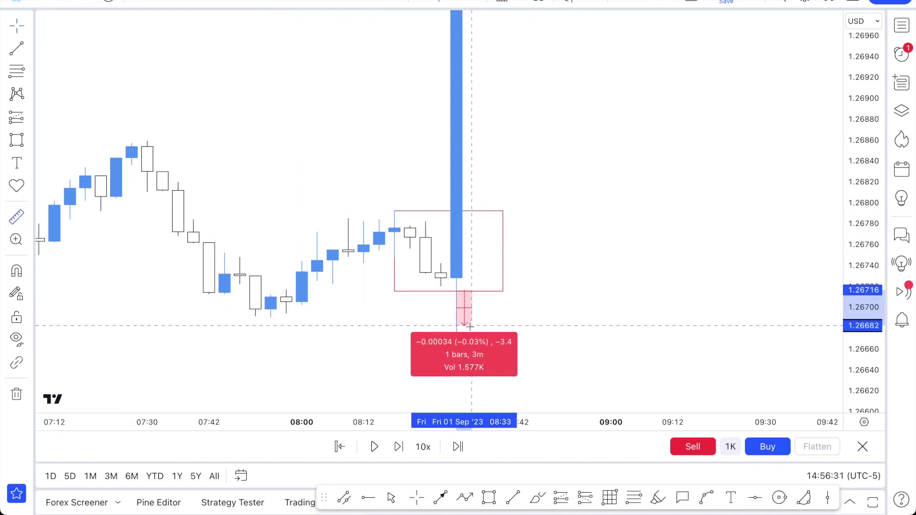
{"action": "left_click", "coordinate": [576, 303]}
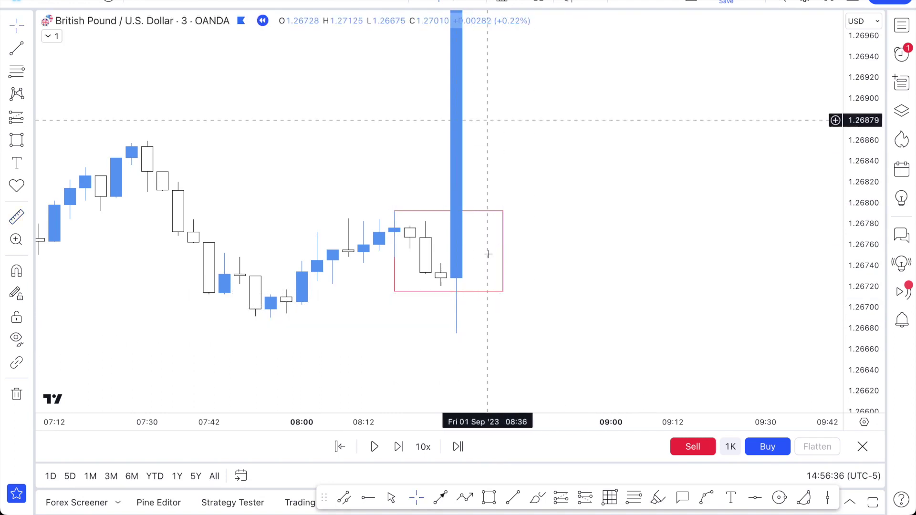
Step: Measure from the range box's upper edge up alongside the 08:30 candle to about 1.26950
{"action": "left_click", "coordinate": [16, 217]}
{"action": "left_click", "coordinate": [456, 264]}
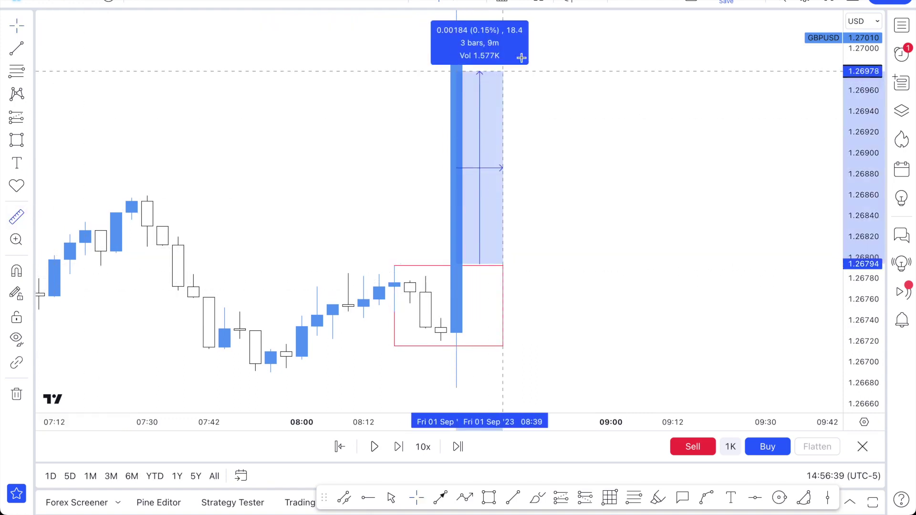
{"action": "scroll", "coordinate": [521, 29], "scroll_direction": "up", "scroll_amount": 2}
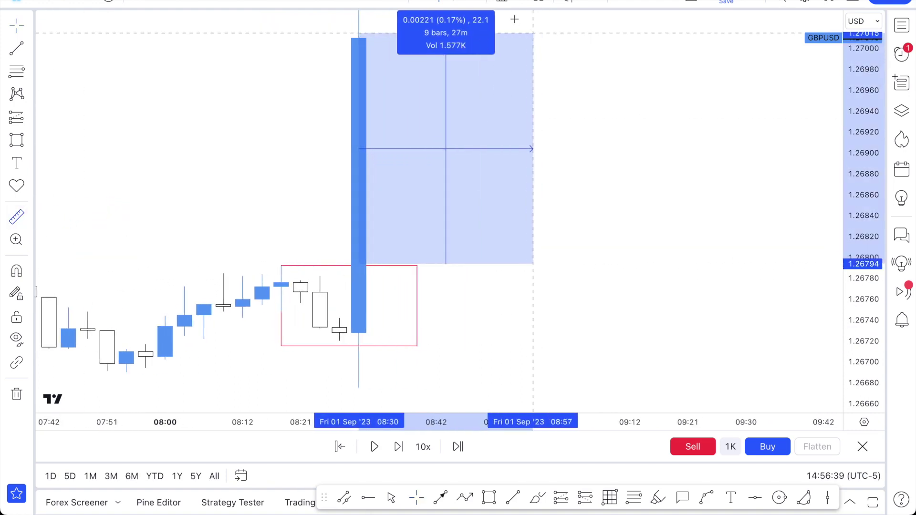
{"action": "left_click", "coordinate": [533, 101]}
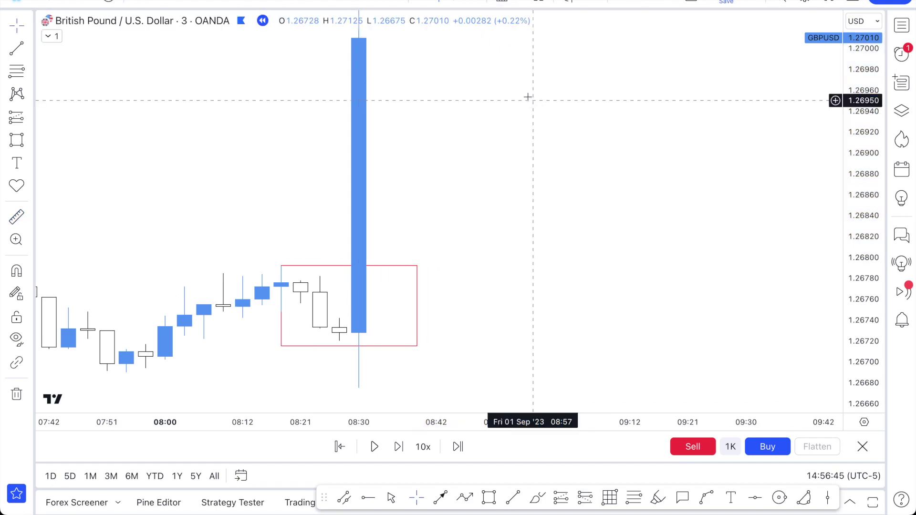
Step: Switch the GBP/USD chart to the 30-minute interval and go to 2023-08-04 at 08:30
{"action": "scroll", "coordinate": [529, 96], "scroll_direction": "down", "scroll_amount": 3}
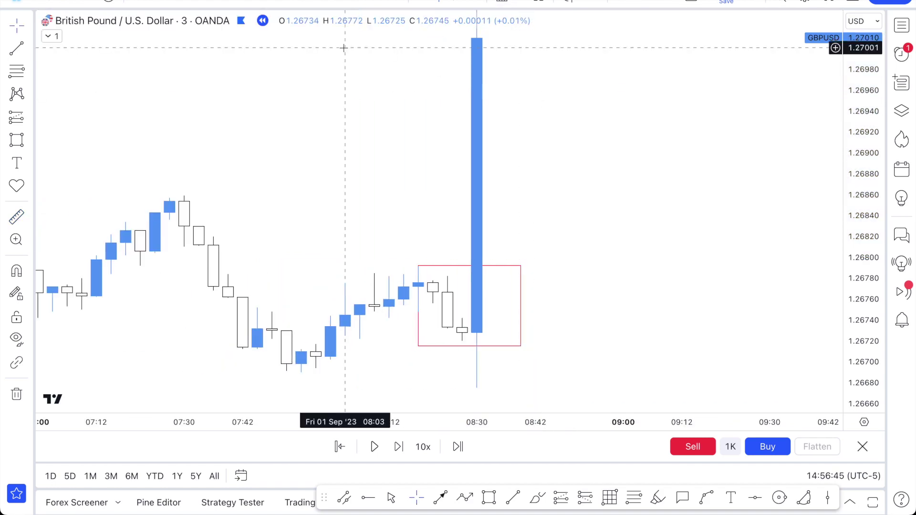
{"action": "left_click", "coordinate": [315, 4]}
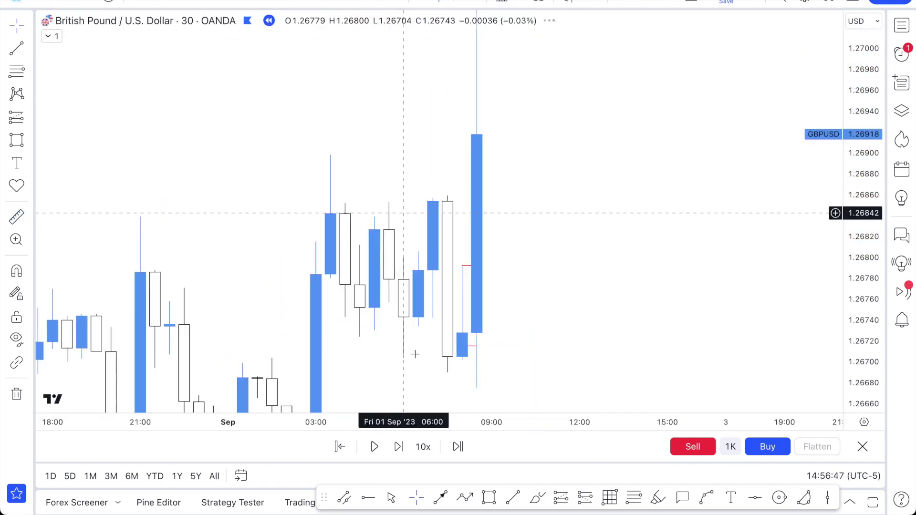
{"action": "scroll", "coordinate": [415, 82], "scroll_direction": "down", "scroll_amount": 2}
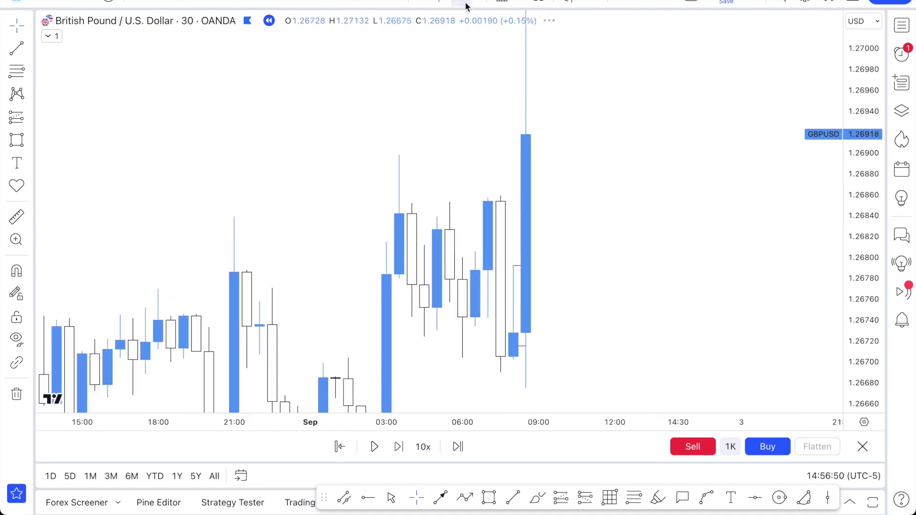
{"action": "left_click", "coordinate": [241, 476]}
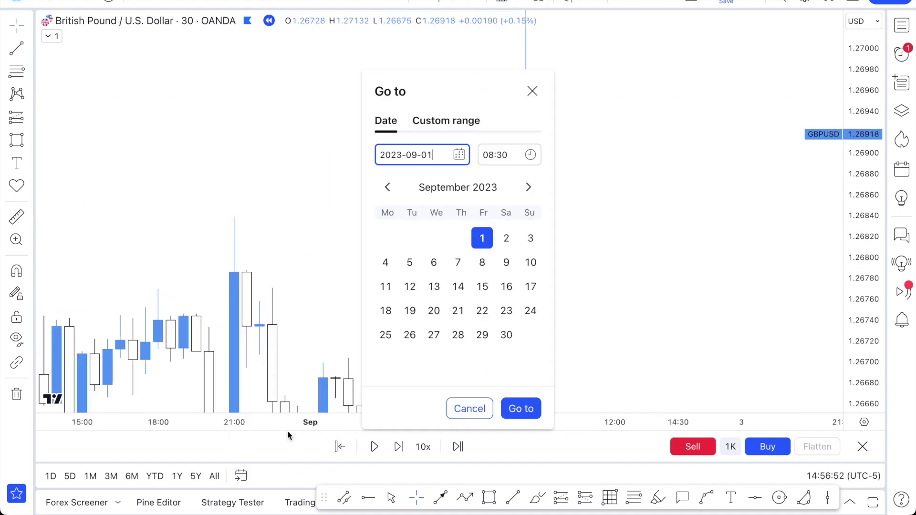
{"action": "left_click", "coordinate": [387, 187]}
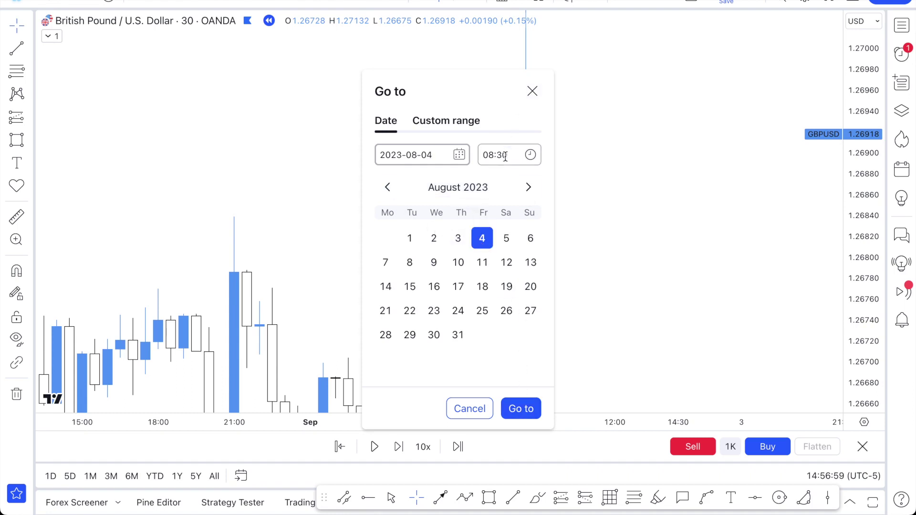
{"action": "left_click", "coordinate": [534, 414]}
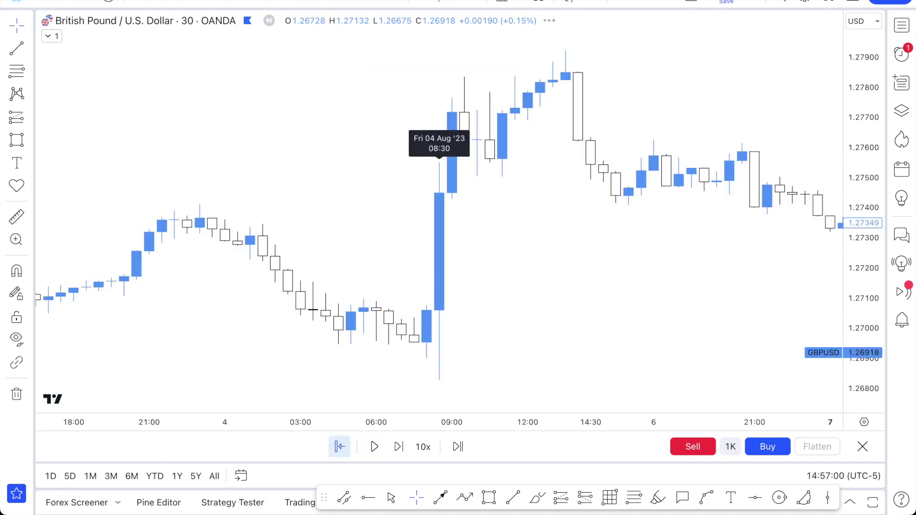
Step: Restart the bar replay just before the 4 August 08:30 candle and switch the chart to the 3-minute interval
{"action": "left_click", "coordinate": [339, 447]}
{"action": "left_click", "coordinate": [440, 280]}
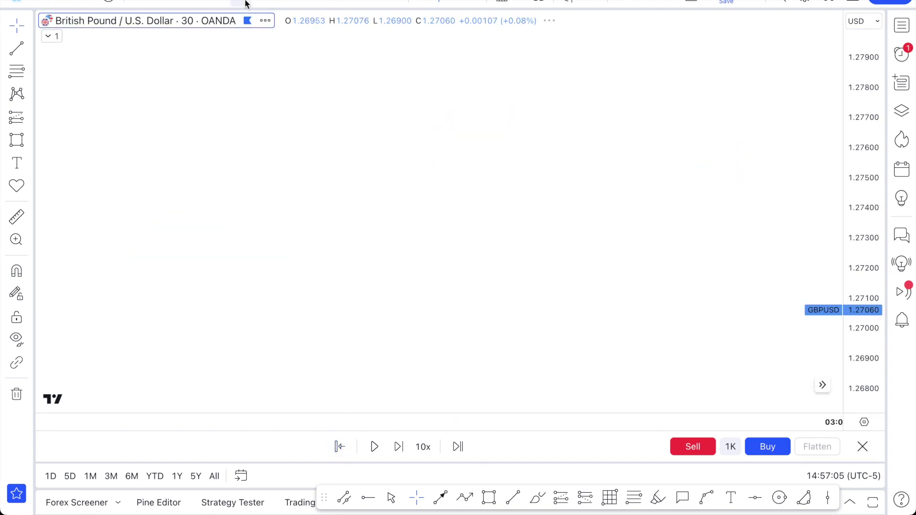
{"action": "left_click", "coordinate": [242, 2]}
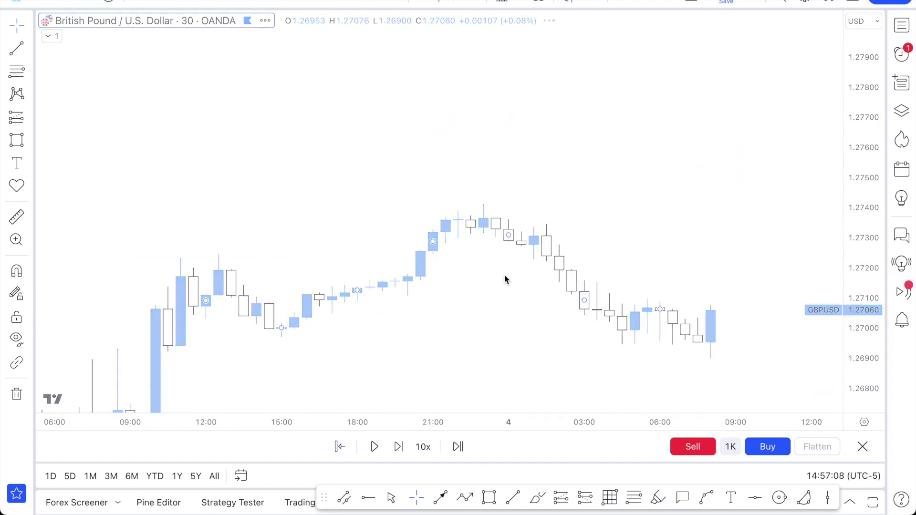
{"action": "scroll", "coordinate": [507, 275], "scroll_direction": "right", "scroll_amount": 3}
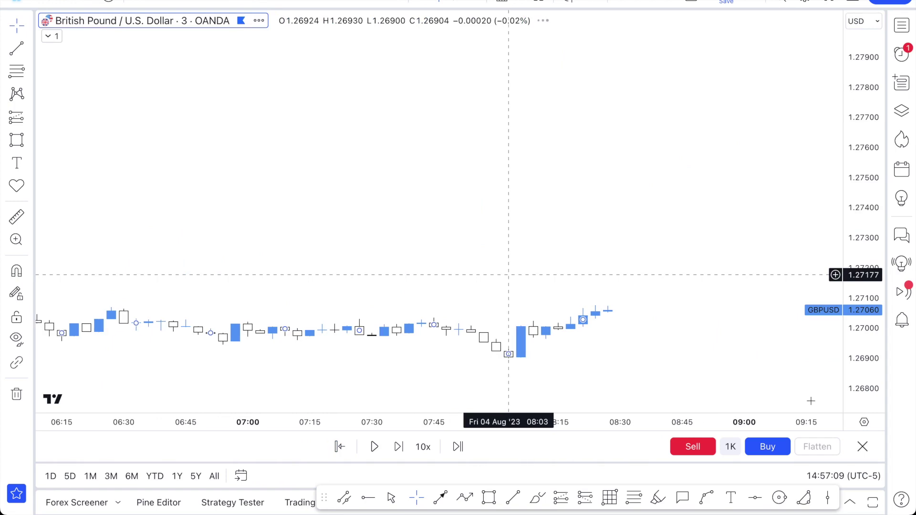
{"action": "scroll", "coordinate": [857, 409], "scroll_direction": "right", "scroll_amount": 3}
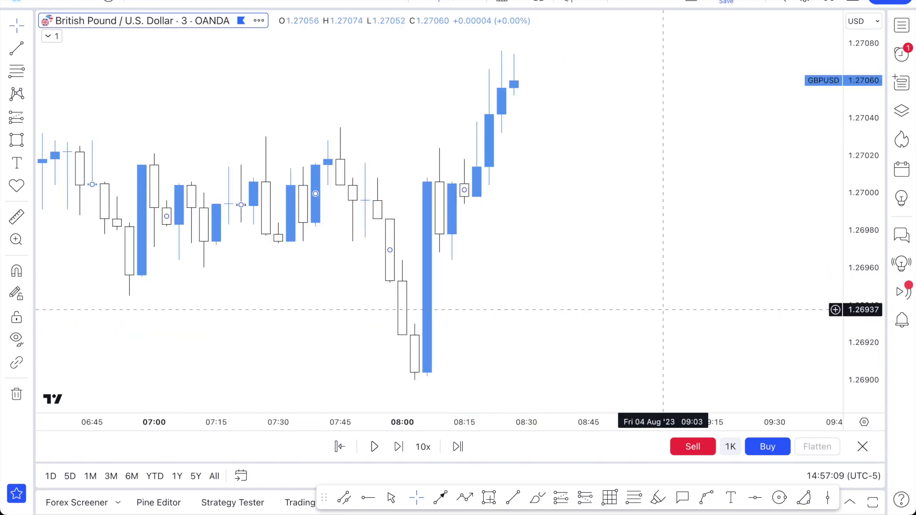
Step: Draw a range box around the pre-news candles from 08:12 to 09:18, between about 1.26996 and 1.27087
{"action": "scroll", "coordinate": [442, 329], "scroll_direction": "down", "scroll_amount": 1}
{"action": "left_click", "coordinate": [489, 499]}
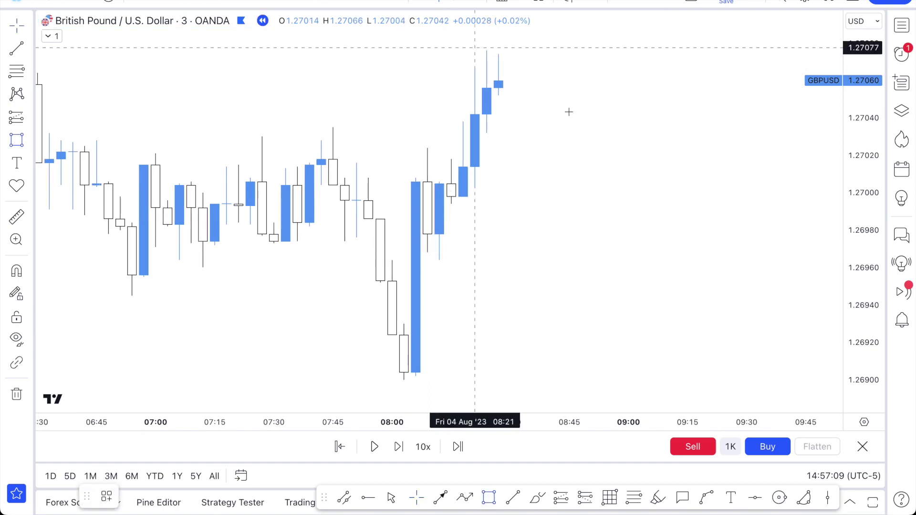
{"action": "left_click", "coordinate": [475, 47]}
{"action": "left_click", "coordinate": [463, 201]}
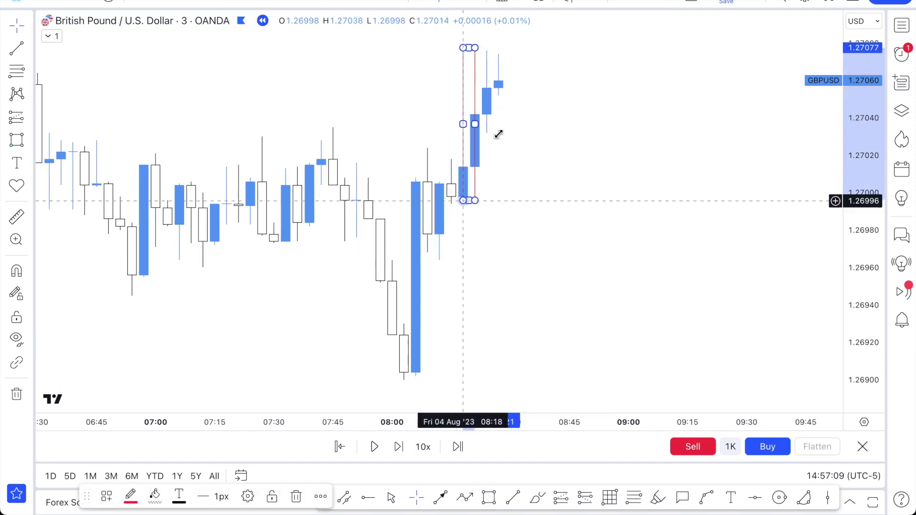
{"action": "left_click_drag", "start_coordinate": [476, 123], "coordinate": [700, 128]}
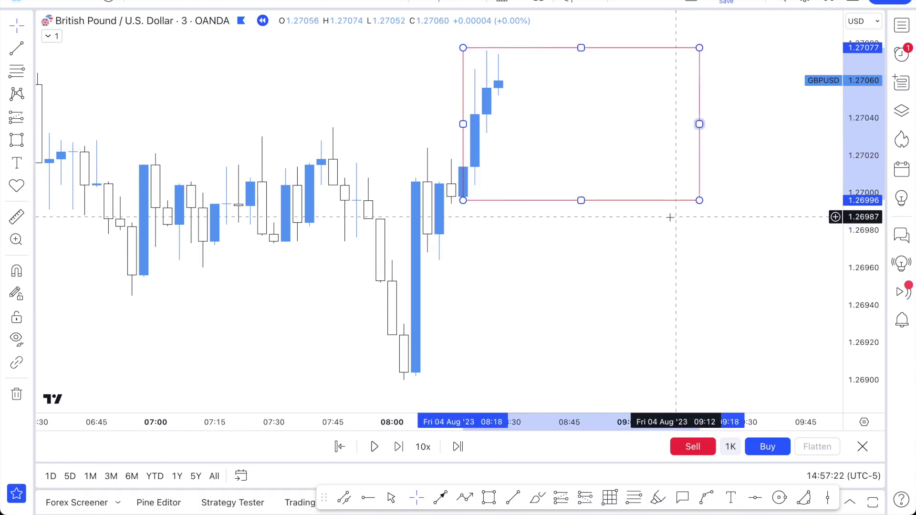
{"action": "left_click", "coordinate": [670, 216]}
{"action": "scroll", "coordinate": [669, 217], "scroll_direction": "down", "scroll_amount": 3}
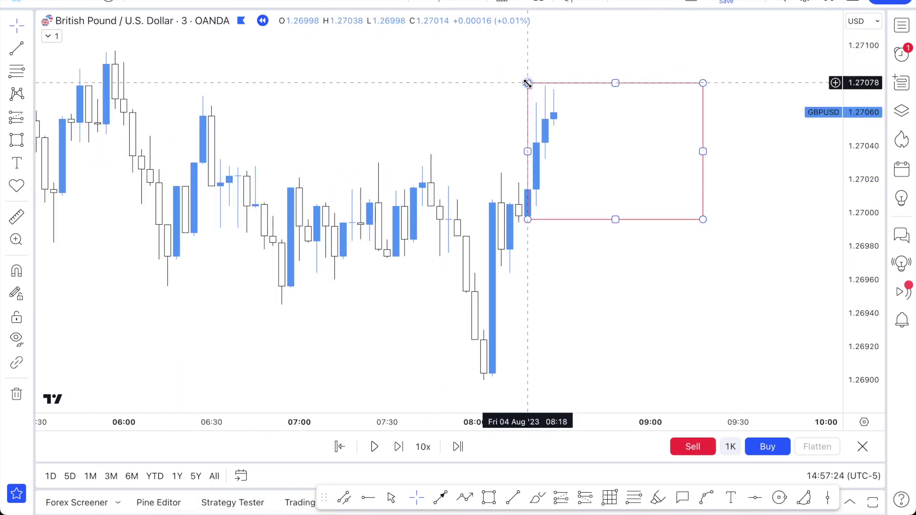
{"action": "left_click_drag", "start_coordinate": [517, 78], "coordinate": [509, 67]}
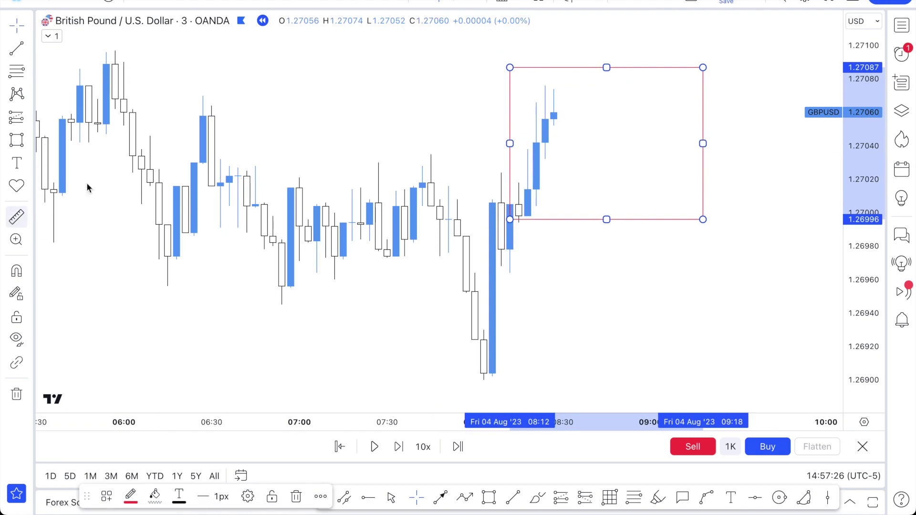
Step: Measure from the pre-news high at 1.27076 up to about 1.27125
{"action": "left_click", "coordinate": [554, 86]}
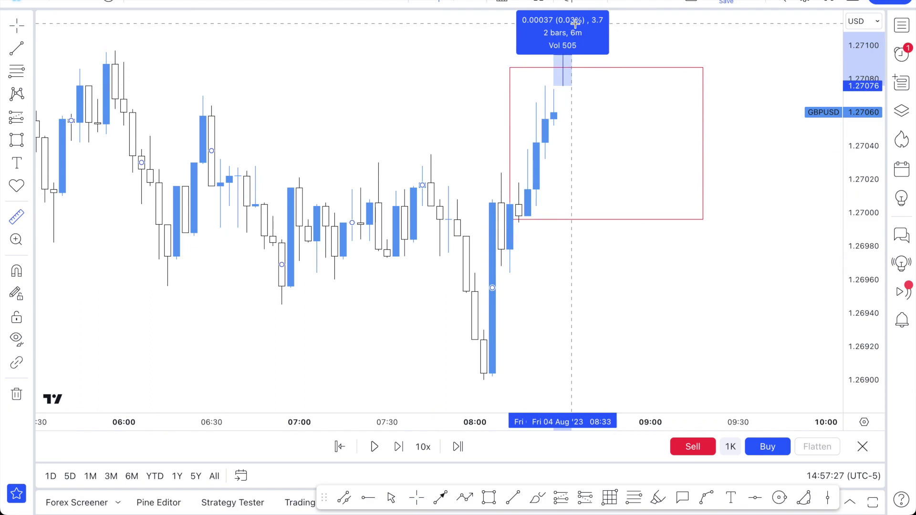
{"action": "scroll", "coordinate": [576, 23], "scroll_direction": "down", "scroll_amount": 1}
{"action": "scroll", "coordinate": [584, 37], "scroll_direction": "down", "scroll_amount": 3}
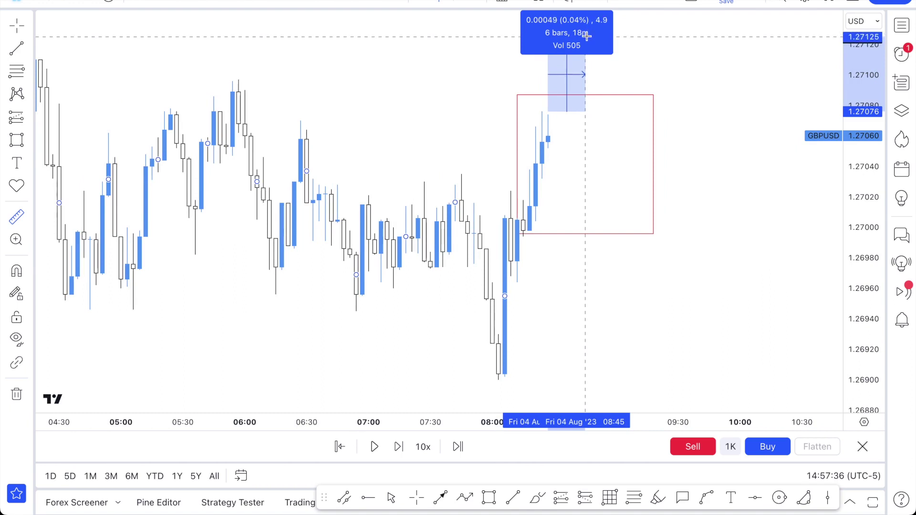
{"action": "left_click", "coordinate": [610, 95]}
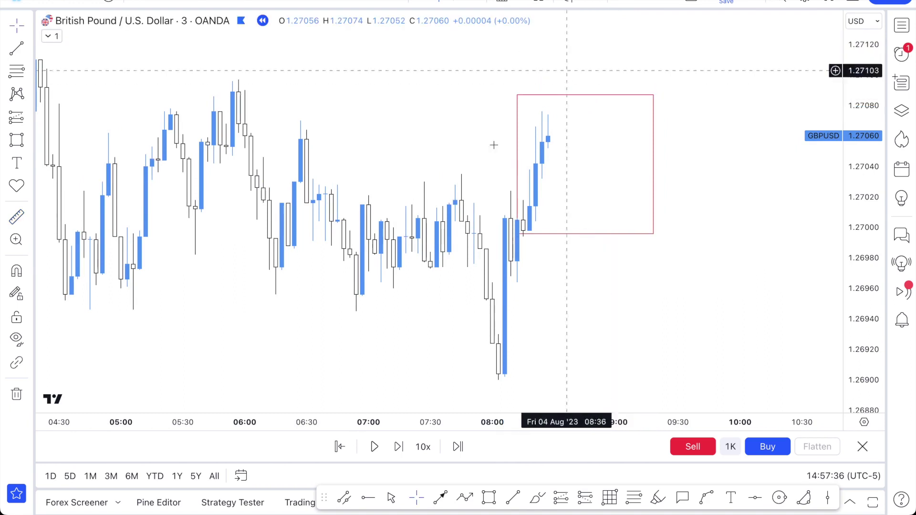
Step: Shrink the range box to start at 08:18, with its upper edge at about 1.27080 and lower edge at about 1.27031
{"action": "mouse_move", "coordinate": [518, 95]}
{"action": "left_mouse_down"}
{"action": "mouse_move", "coordinate": [517, 54]}
{"action": "mouse_move", "coordinate": [524, 107]}
{"action": "left_mouse_up"}
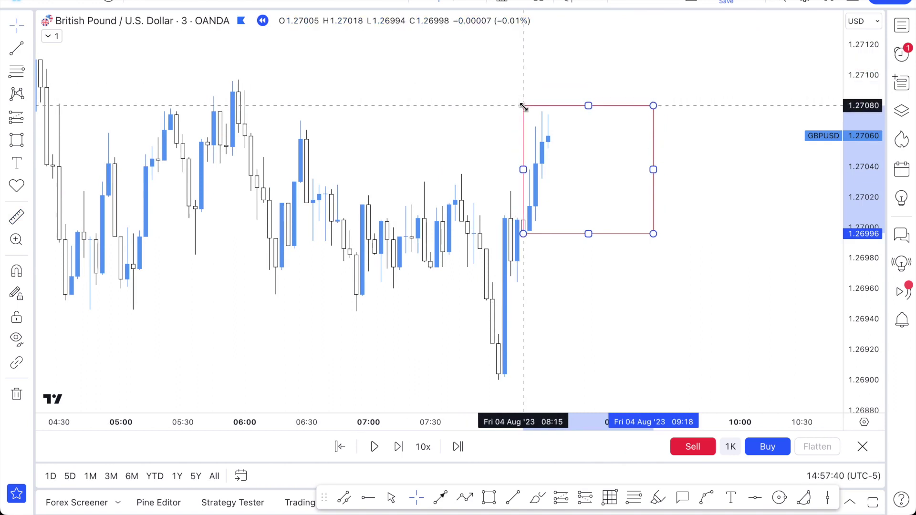
{"action": "left_click_drag", "start_coordinate": [524, 233], "coordinate": [532, 180]}
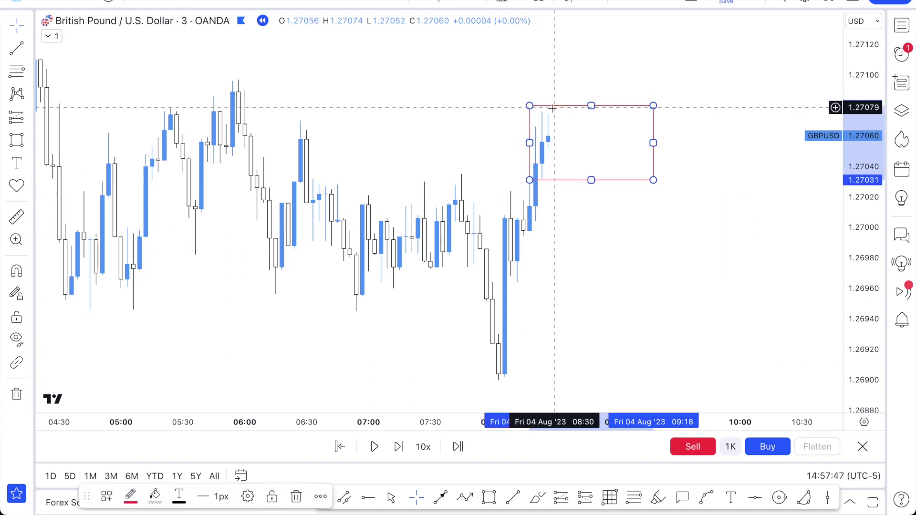
{"action": "left_click", "coordinate": [552, 83]}
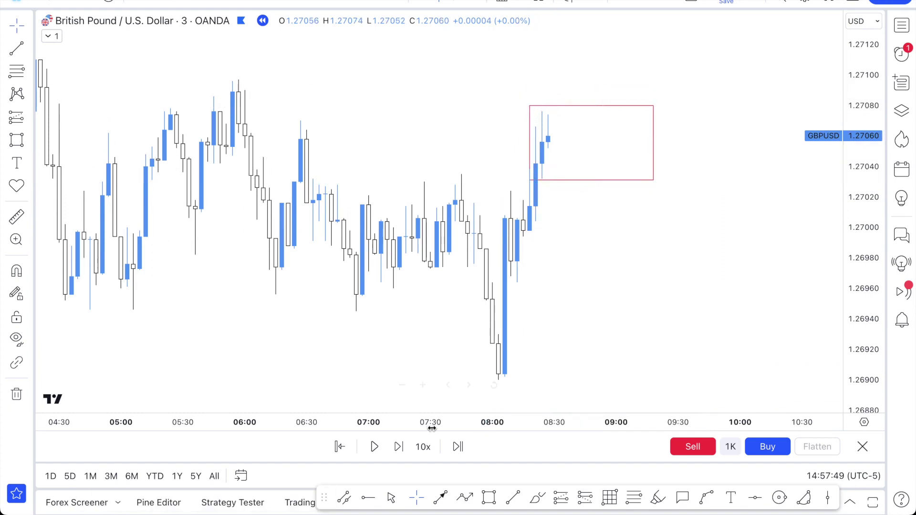
Step: Advance the replay by one bar to the 4 August 08:30 candle and measure from the range box's lower edge down to its low
{"action": "left_click", "coordinate": [398, 447]}
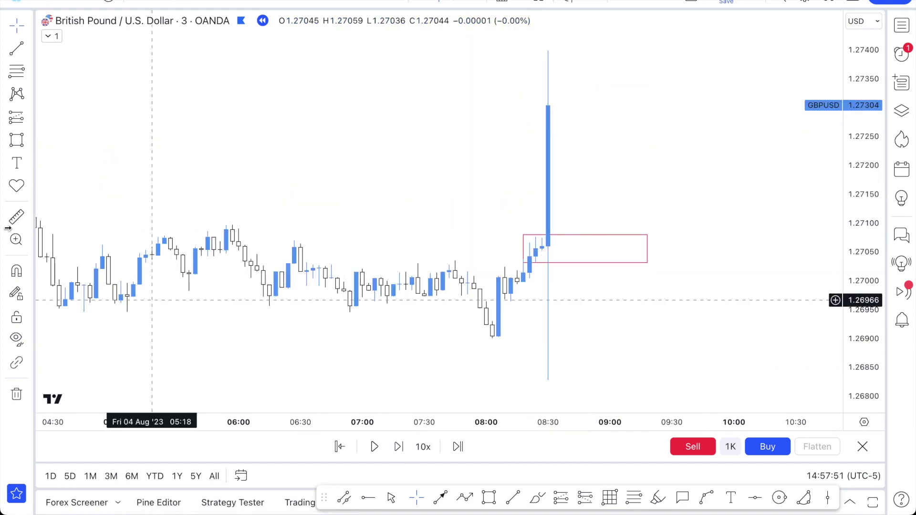
{"action": "left_click", "coordinate": [553, 261], "text": "shift"}
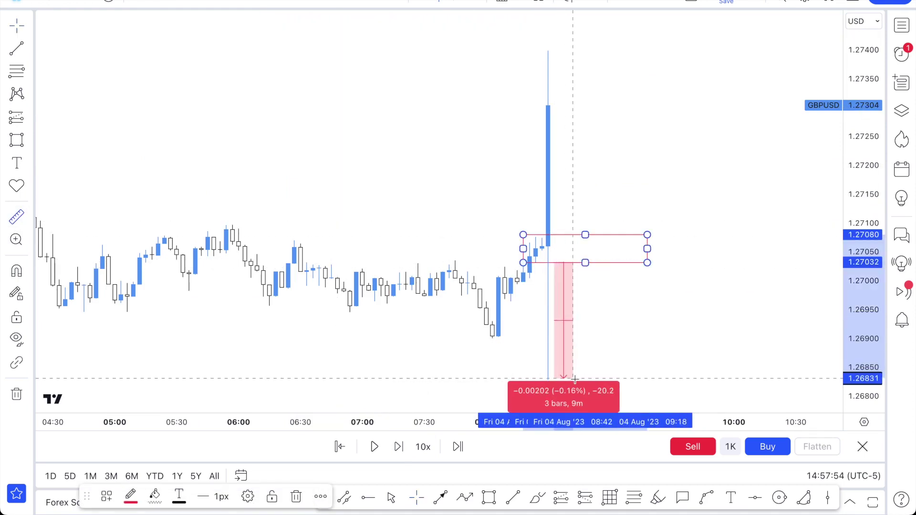
Step: Measure from the range box's upper edge up to the 4 August 08:30 candle's high
{"action": "left_click", "coordinate": [18, 220]}
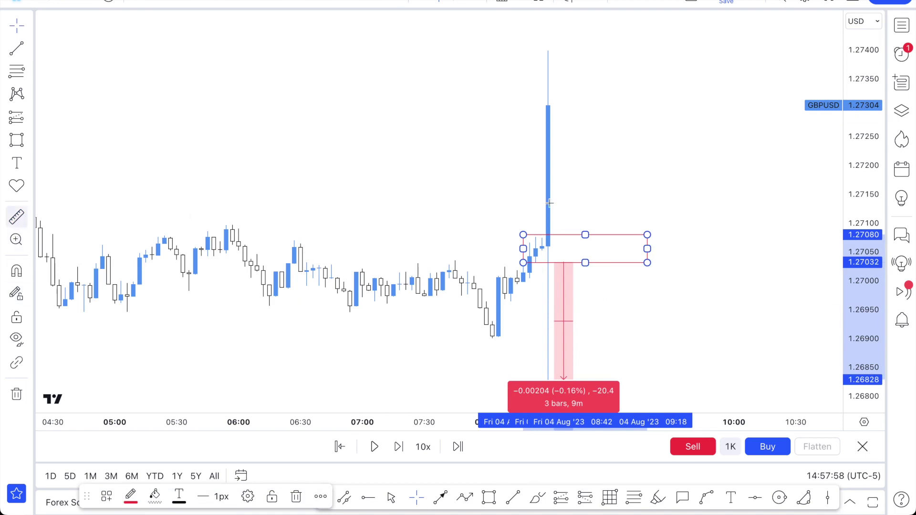
{"action": "left_click", "coordinate": [554, 233], "text": "shift"}
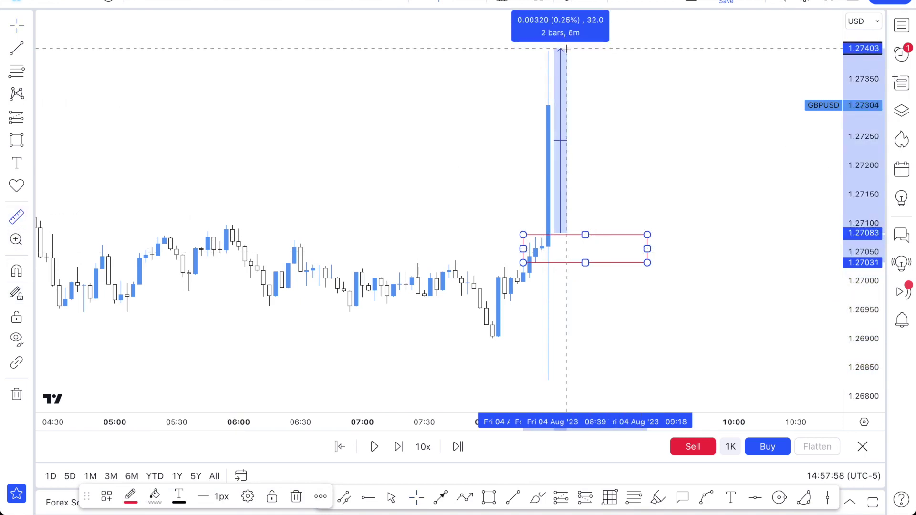
{"action": "left_click", "coordinate": [567, 49]}
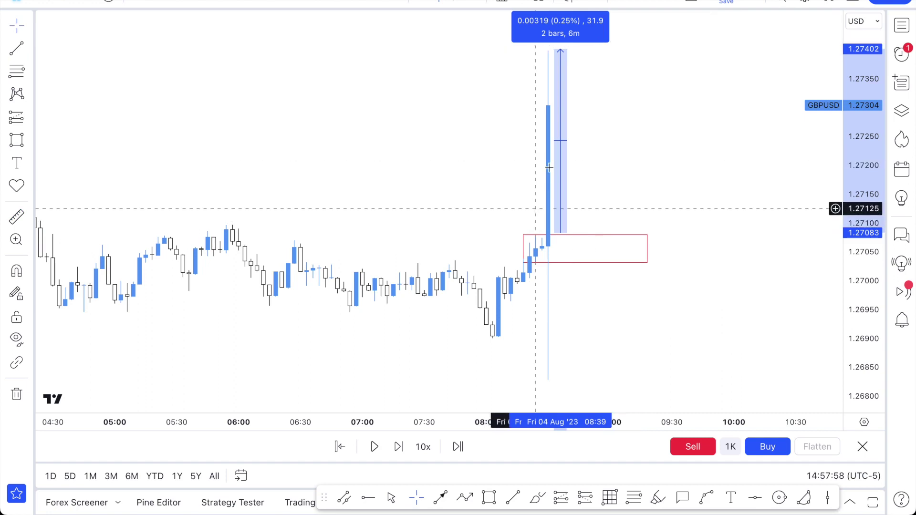
{"action": "left_click", "coordinate": [613, 178]}
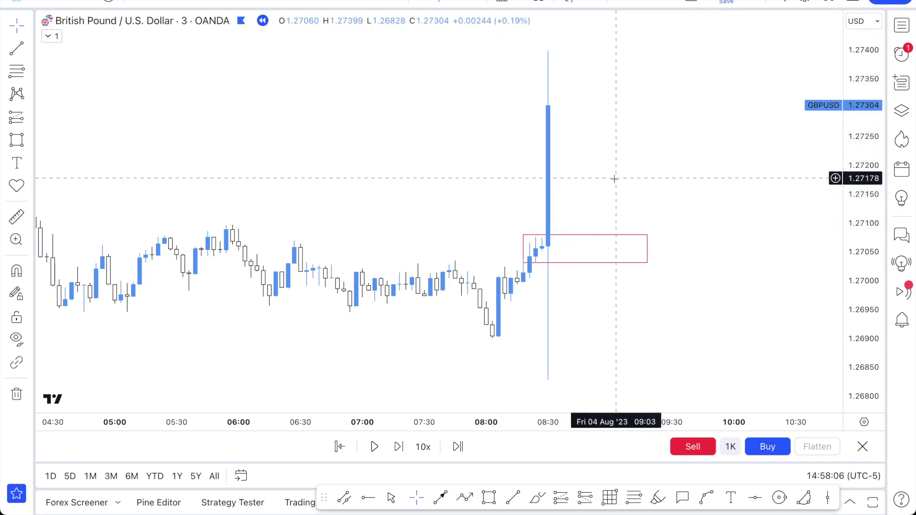
Step: Extend the end of the 4 August range box to about 10:15
{"action": "scroll", "coordinate": [615, 179], "scroll_direction": "down", "scroll_amount": 5}
{"action": "scroll", "coordinate": [615, 179], "scroll_direction": "down", "scroll_amount": 2}
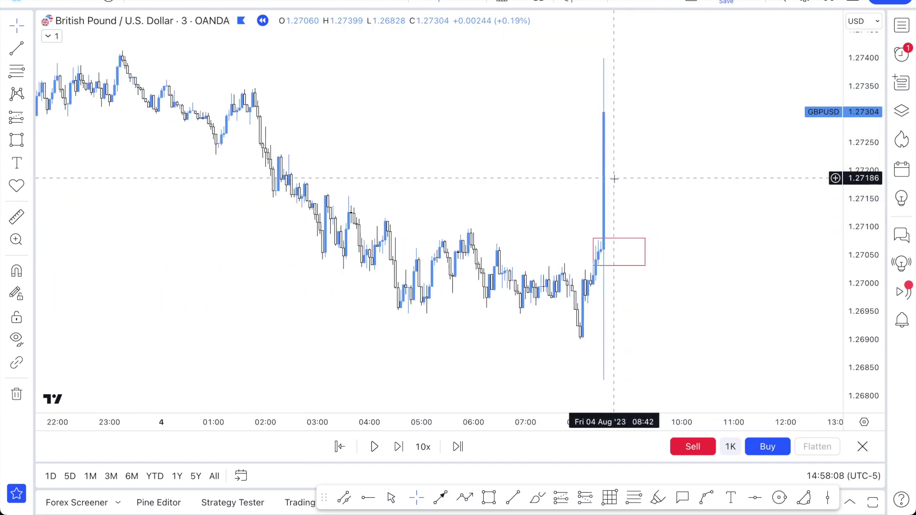
{"action": "scroll", "coordinate": [614, 179], "scroll_direction": "down", "scroll_amount": 2}
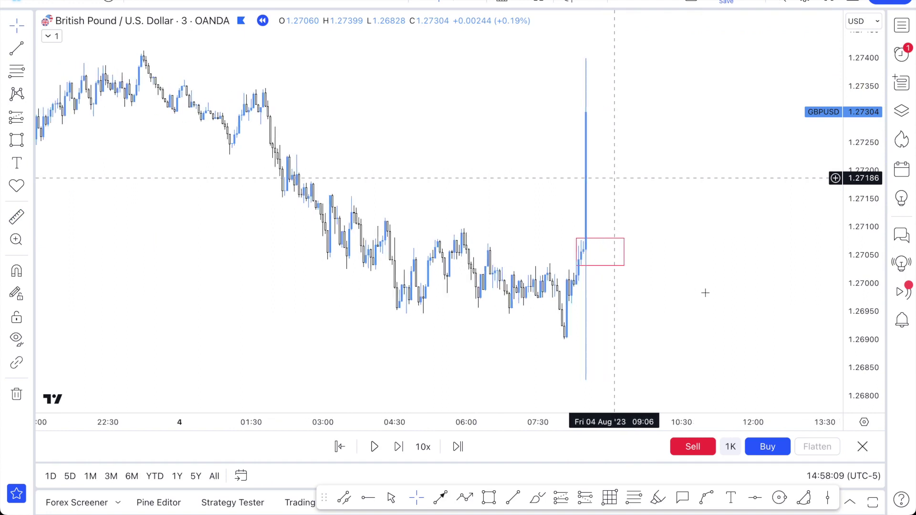
{"action": "scroll", "coordinate": [648, 323], "scroll_direction": "right", "scroll_amount": 2}
{"action": "scroll", "coordinate": [648, 324], "scroll_direction": "down", "scroll_amount": 1}
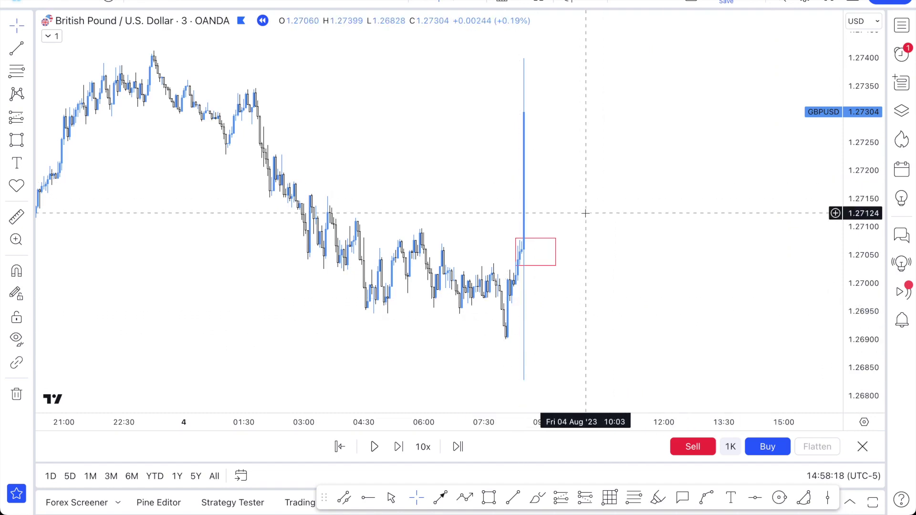
{"action": "scroll", "coordinate": [586, 213], "scroll_direction": "down", "scroll_amount": 2}
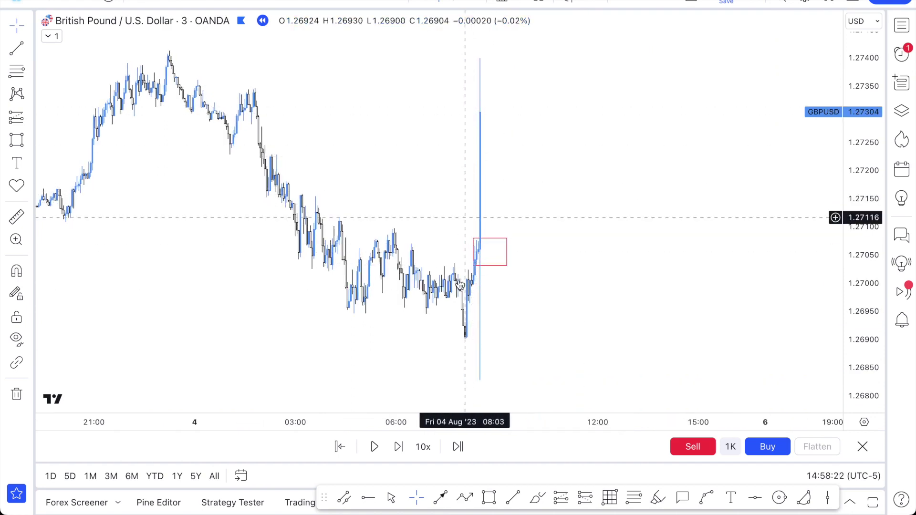
{"action": "scroll", "coordinate": [536, 188], "scroll_direction": "down", "scroll_amount": 1}
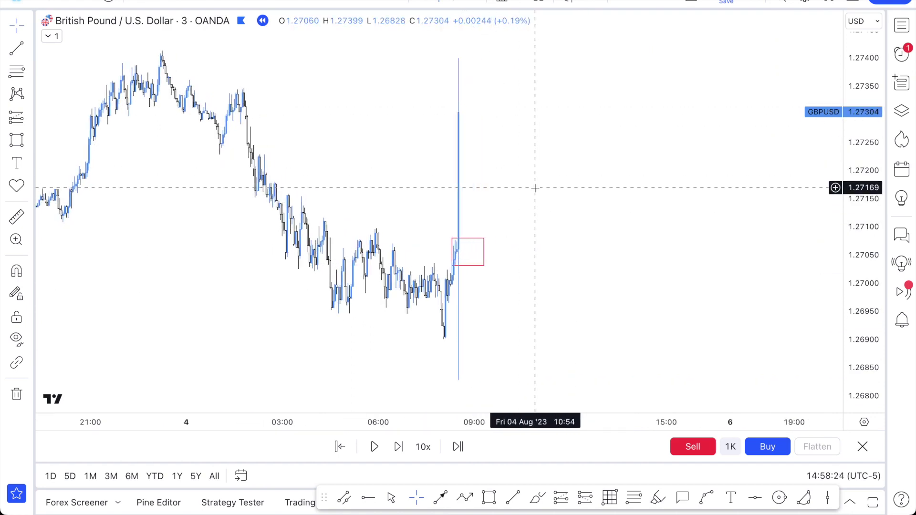
{"action": "scroll", "coordinate": [535, 188], "scroll_direction": "up", "scroll_amount": 3}
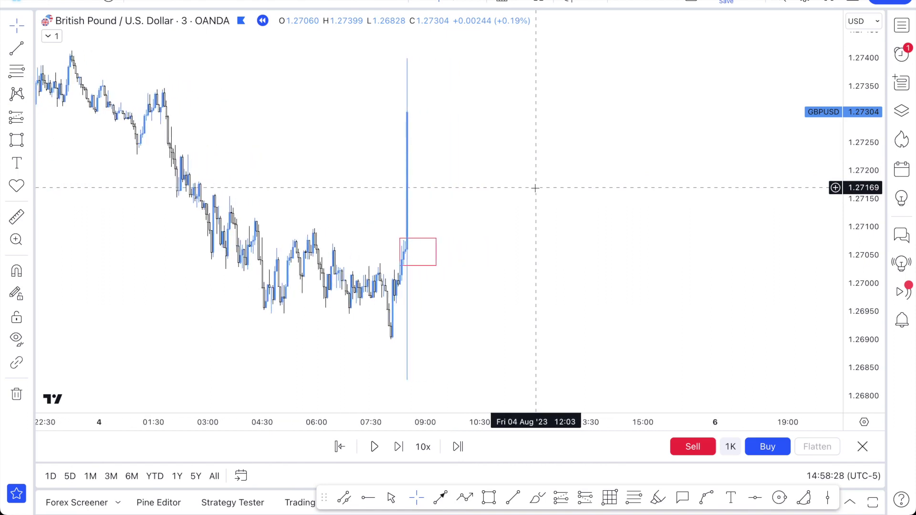
{"action": "scroll", "coordinate": [535, 188], "scroll_direction": "down", "scroll_amount": 2}
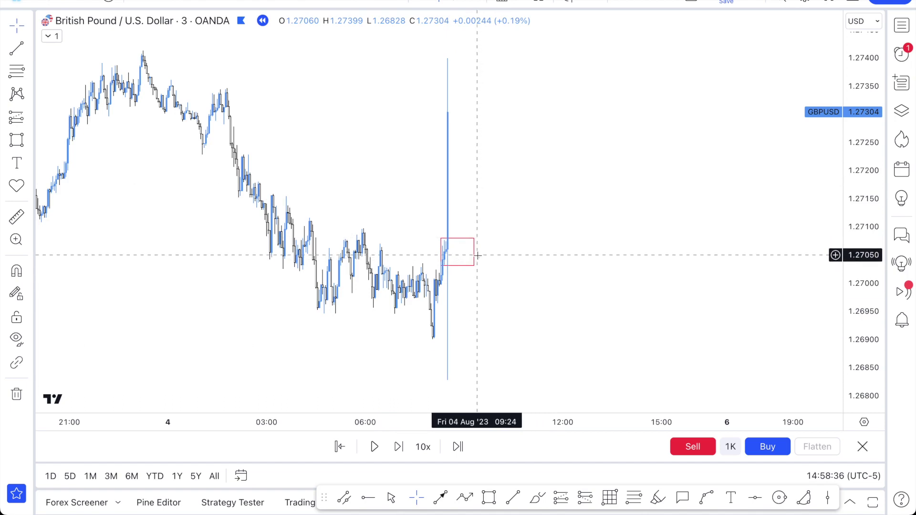
{"action": "left_click_drag", "start_coordinate": [474, 247], "coordinate": [505, 247]}
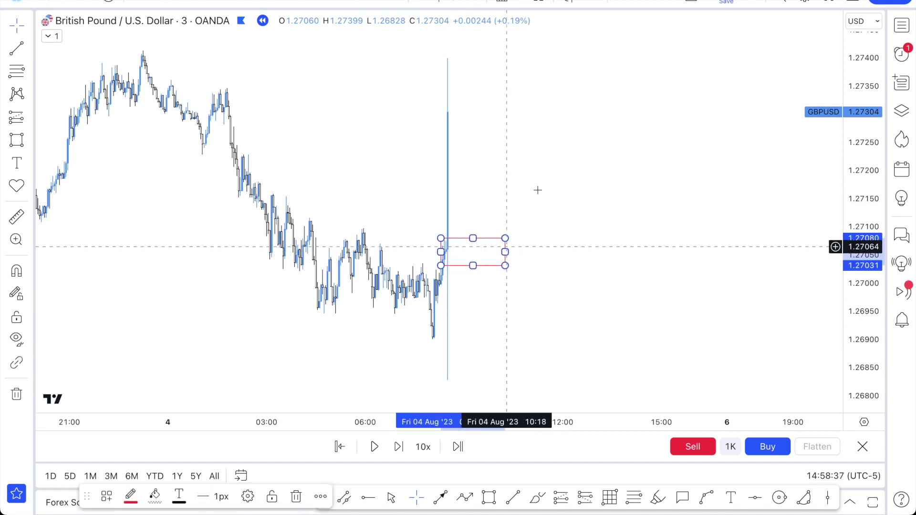